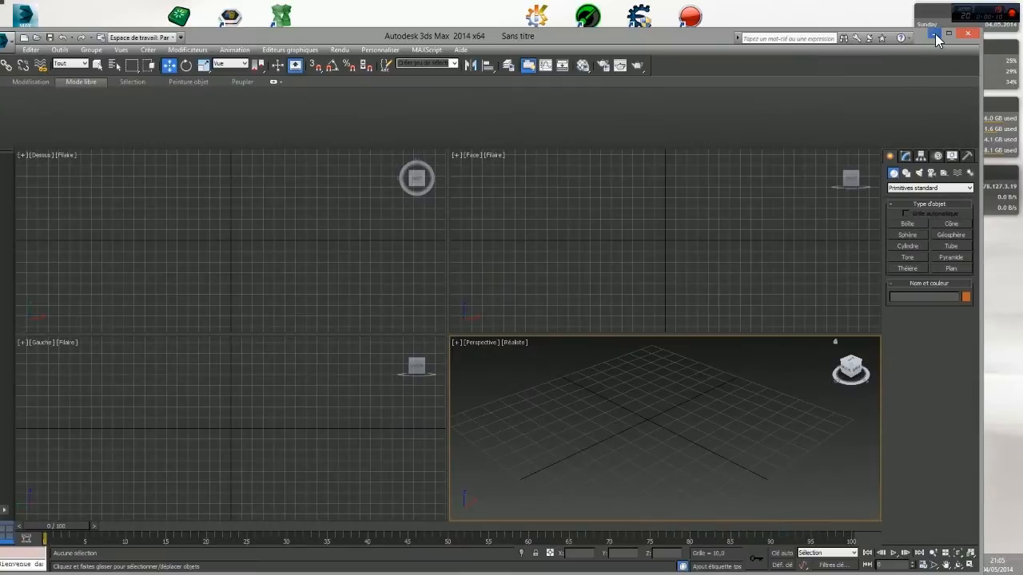
- Examine the forge shelter reference picture img.jpg from the desktop, close it and return to the empty 3ds Max scene
click(935, 33)
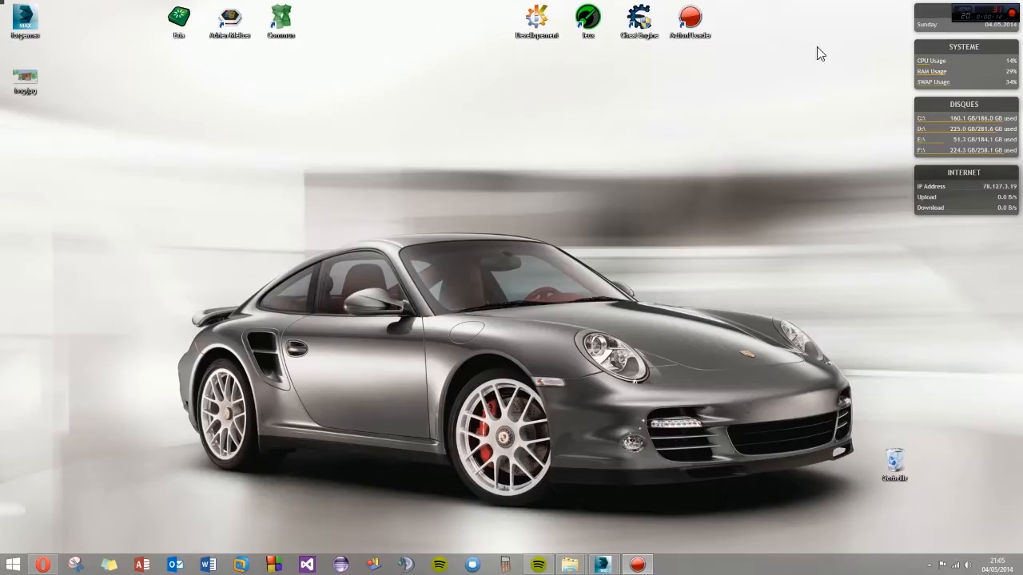
double_click(26, 82)
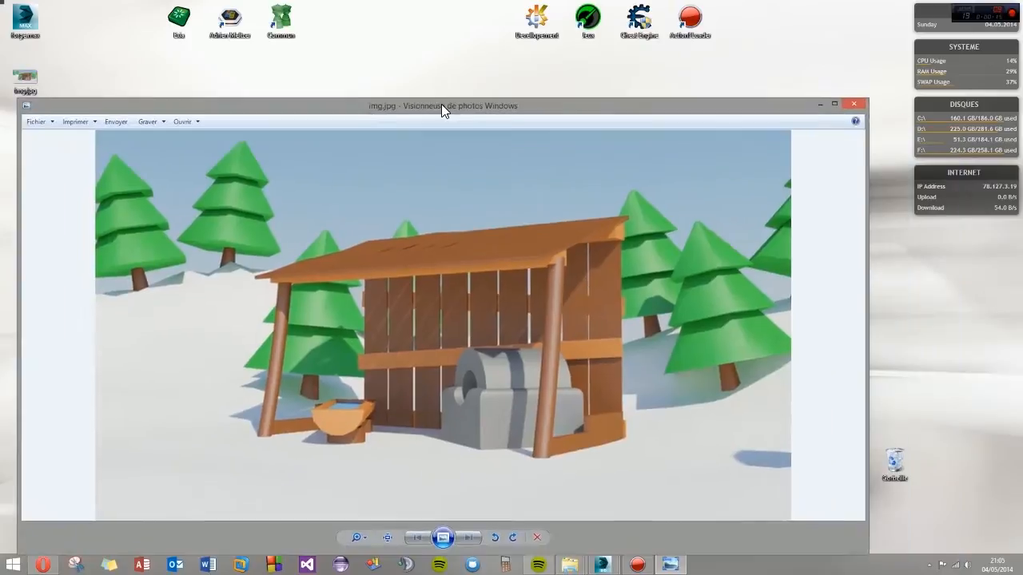
drag(440, 109, 534, 7)
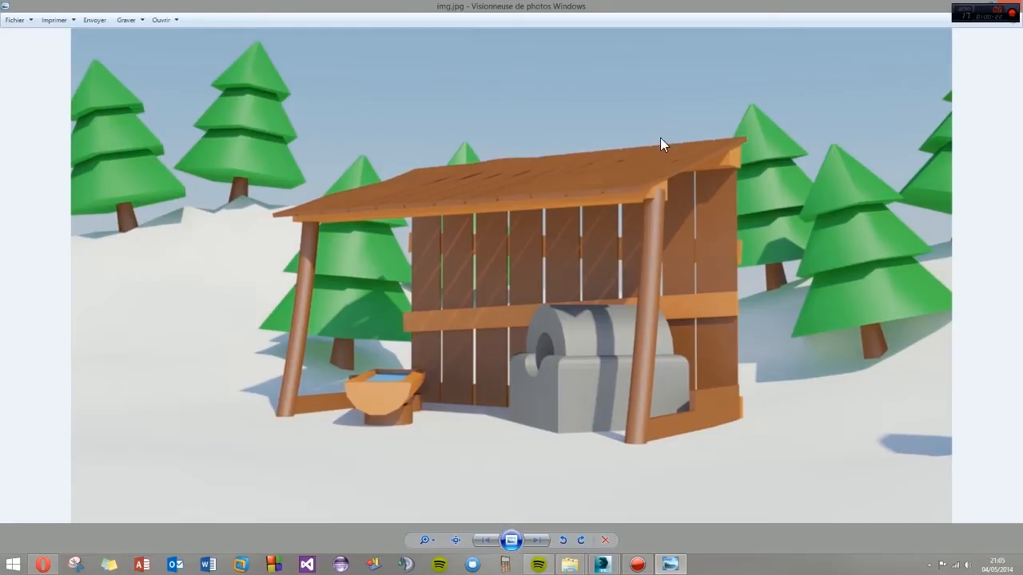
drag(572, 6, 454, 147)
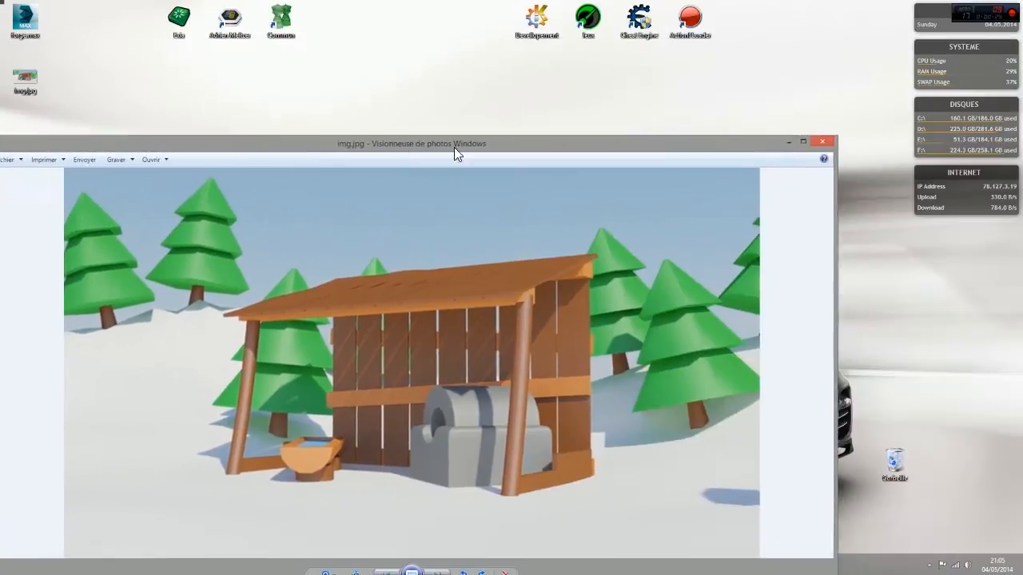
click(822, 144)
mouse_move(603, 564)
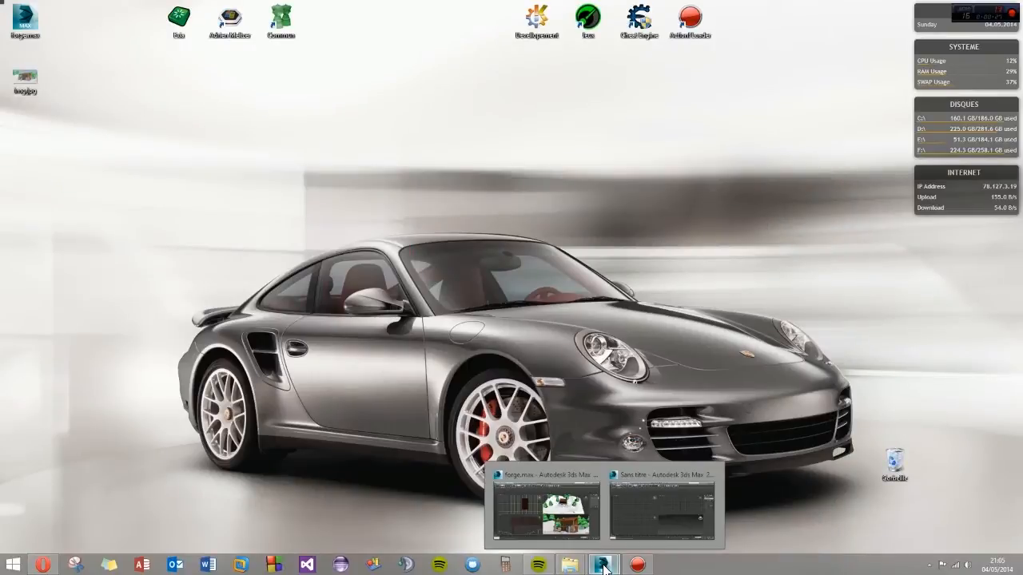
click(652, 513)
drag(473, 40, 543, 0)
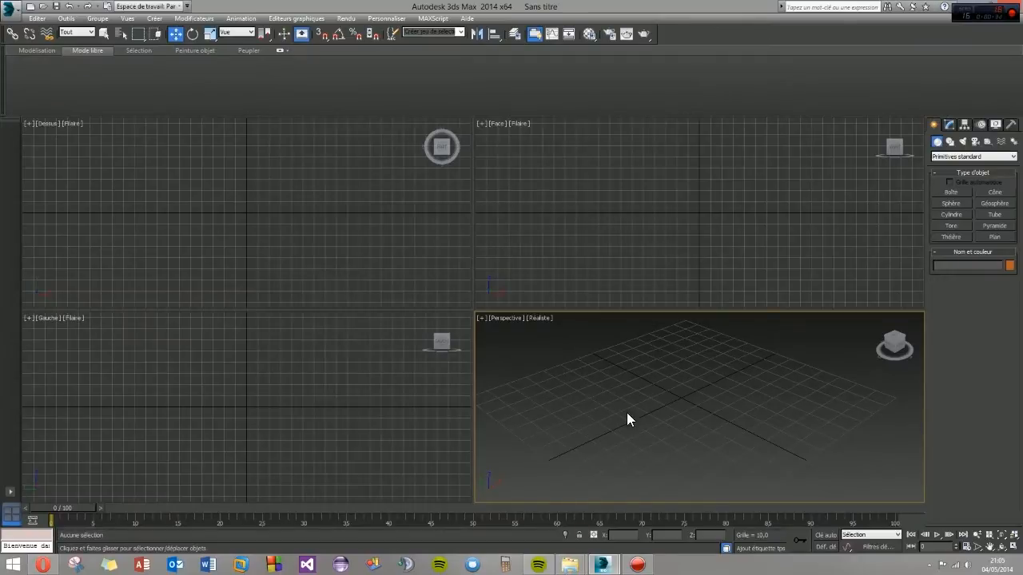
mouse_move(657, 398)
alt+middle_down()
mouse_move(648, 394)
mouse_move(668, 400)
mouse_move(639, 390)
mouse_move(709, 400)
mouse_move(655, 405)
mouse_move(671, 404)
mouse_move(626, 386)
mouse_move(756, 399)
mouse_move(663, 388)
alt+middle_up()
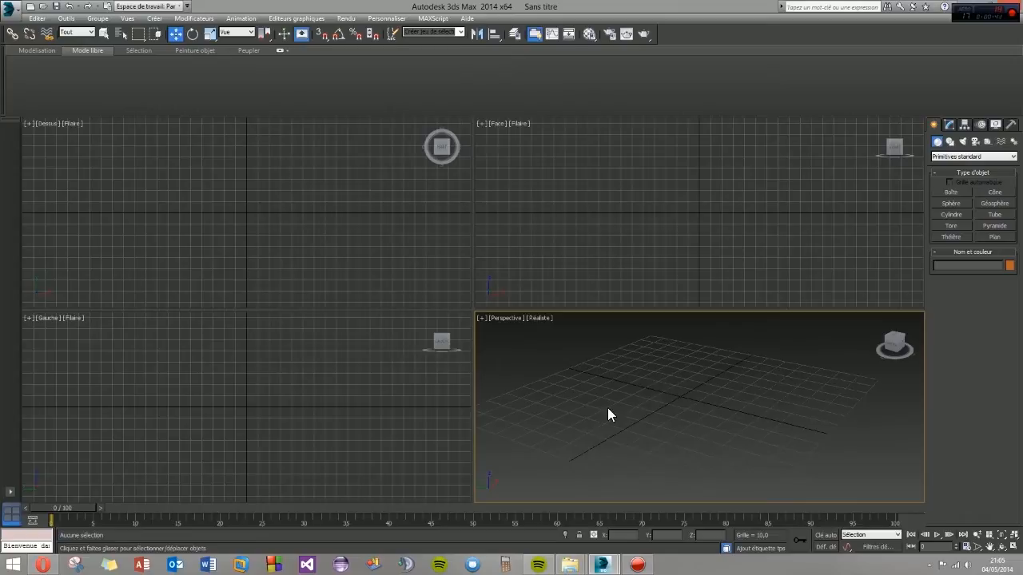
- Reopen img.jpg over the 3ds Max window, study the shelter's posts, planks and roof, and minimize the picture
drag(623, 16, 599, 148)
double_click(25, 78)
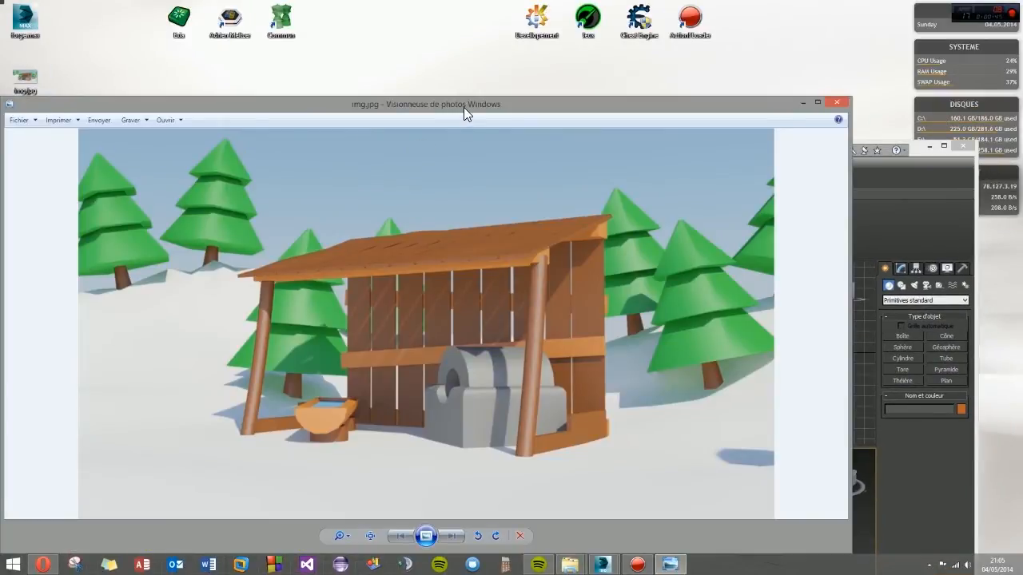
drag(463, 107, 583, 246)
drag(510, 151, 511, 2)
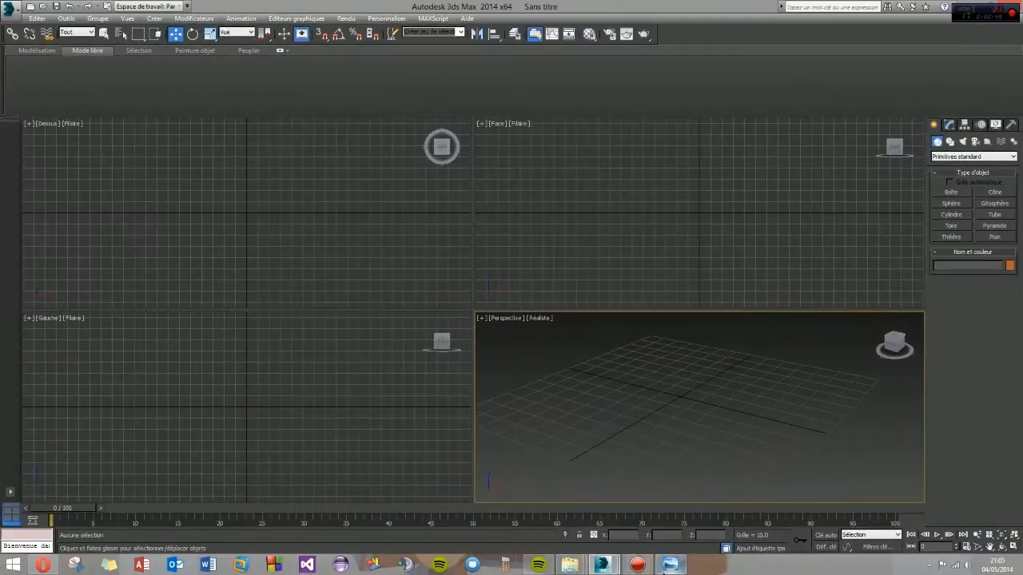
click(670, 564)
drag(561, 242, 519, 88)
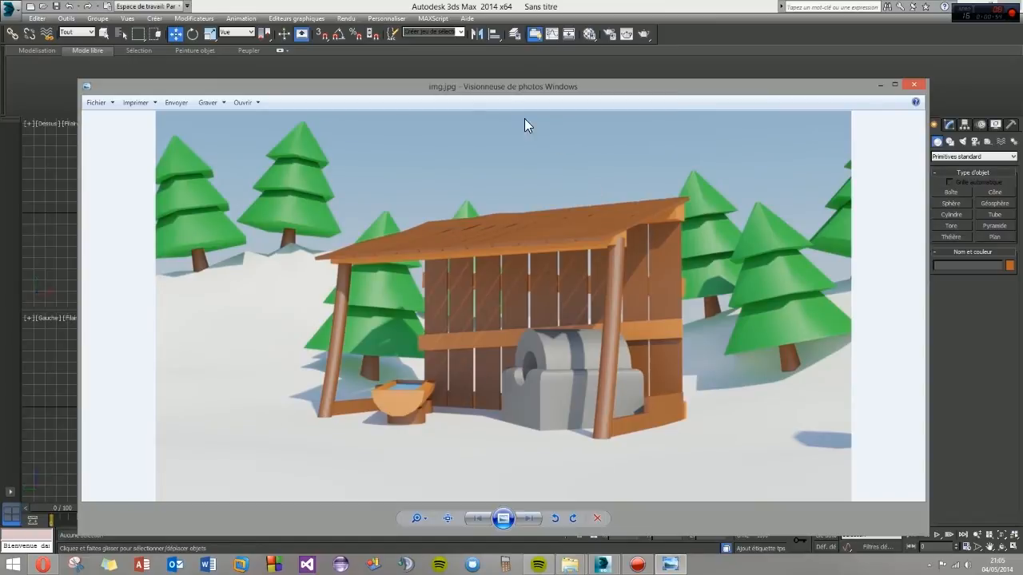
drag(494, 85, 632, 122)
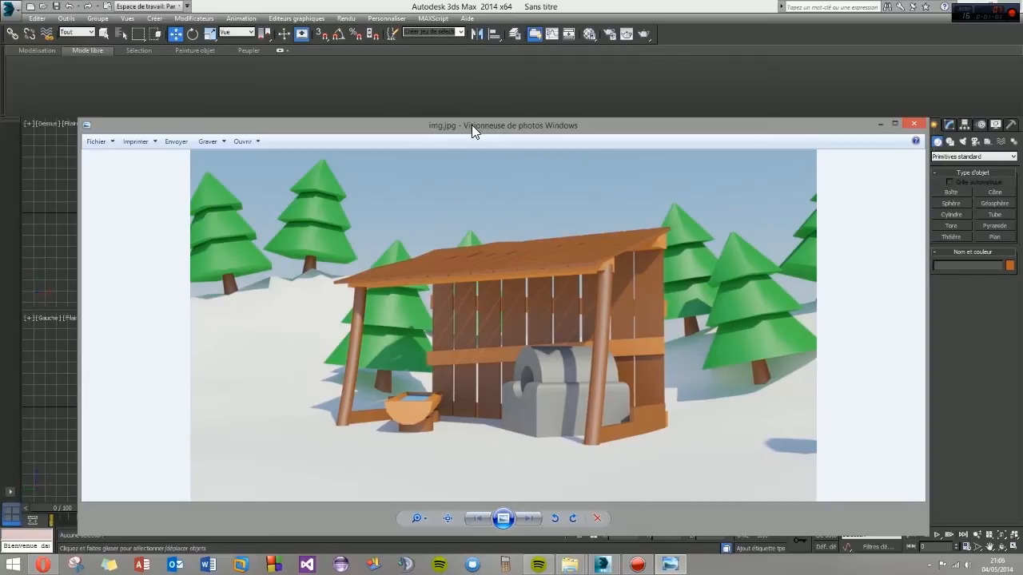
drag(471, 124, 449, 99)
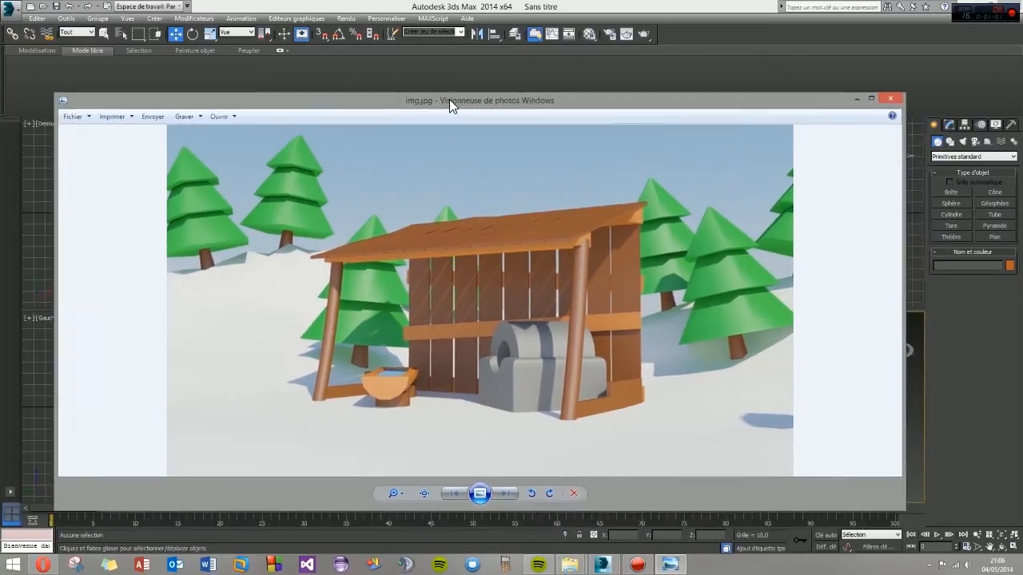
click(856, 100)
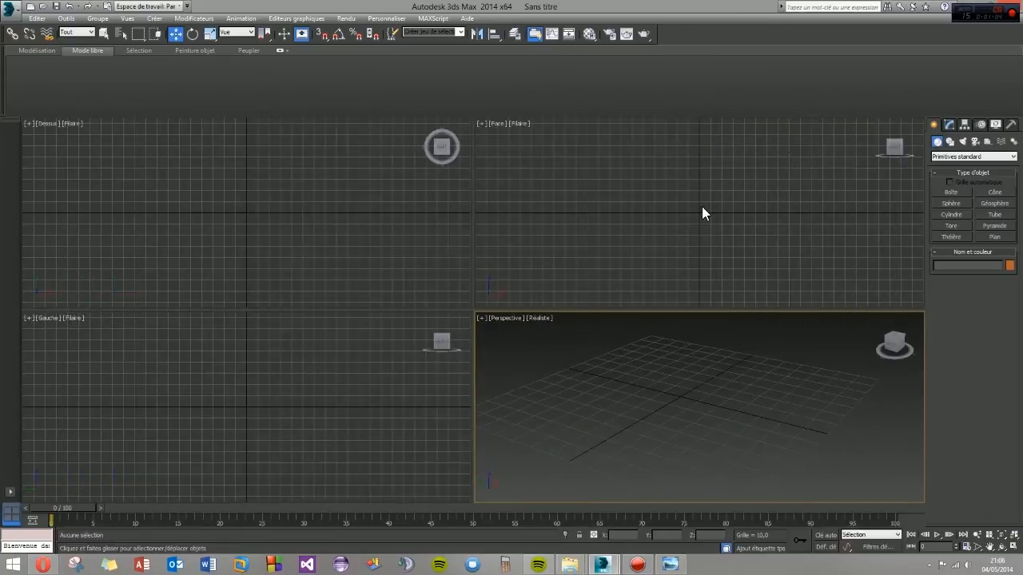
- Create a tall, thin upright cylinder in the Perspective view, with a radius of about 2.719 and a height of about 63.596
alt+middle_drag(660, 388, 670, 408)
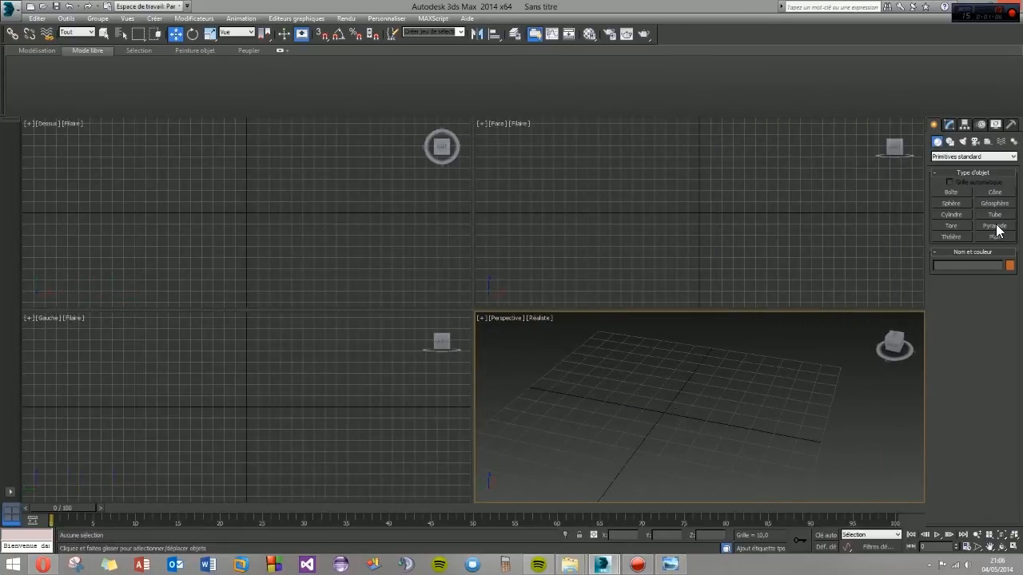
click(951, 214)
drag(610, 402, 616, 408)
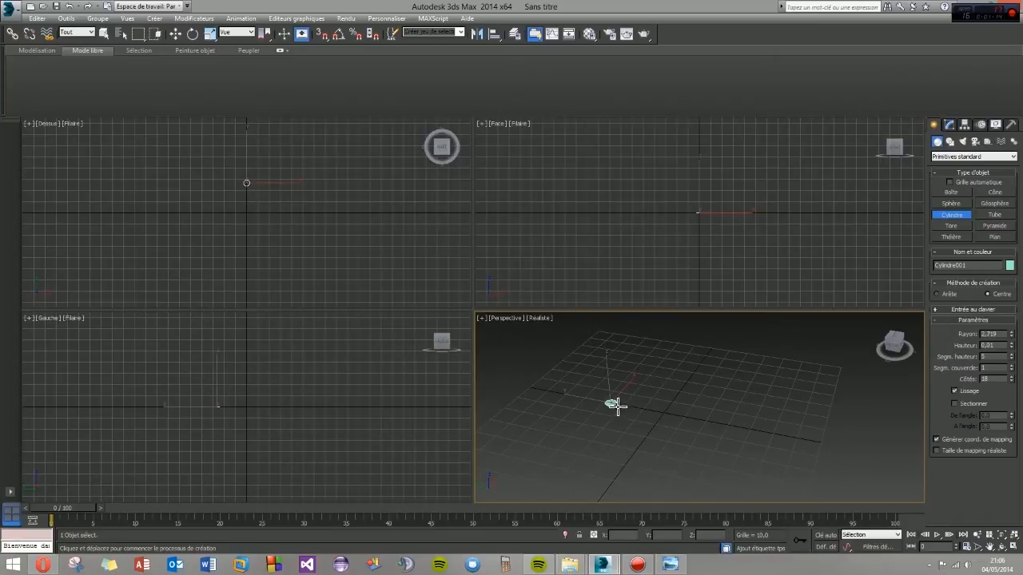
middle_drag(584, 390, 613, 434)
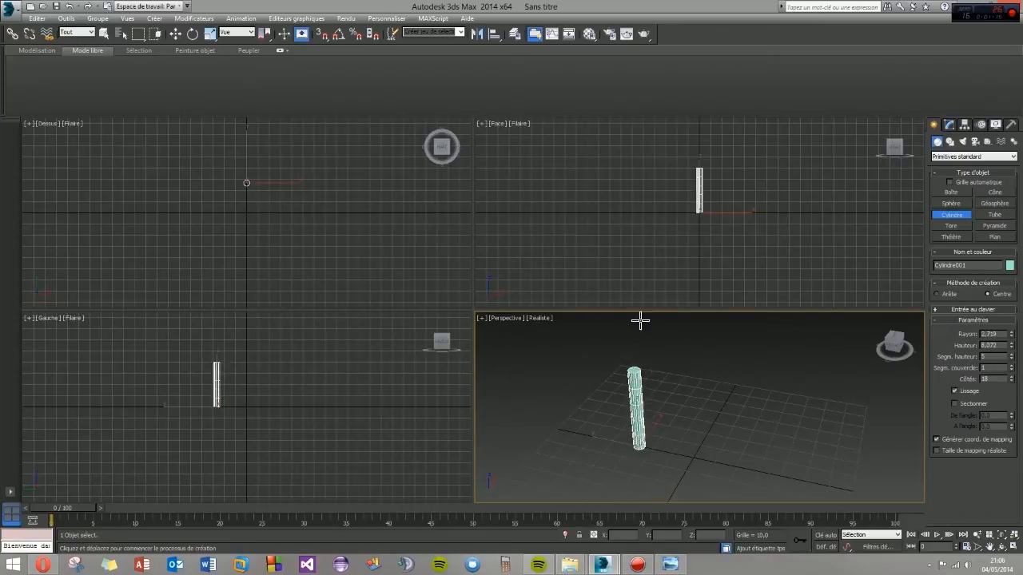
click(653, 269)
key(w)
alt+middle_drag(626, 407, 663, 432)
- Reduce the cylinder's radius to 1.876 and its number of sides to 14
click(949, 124)
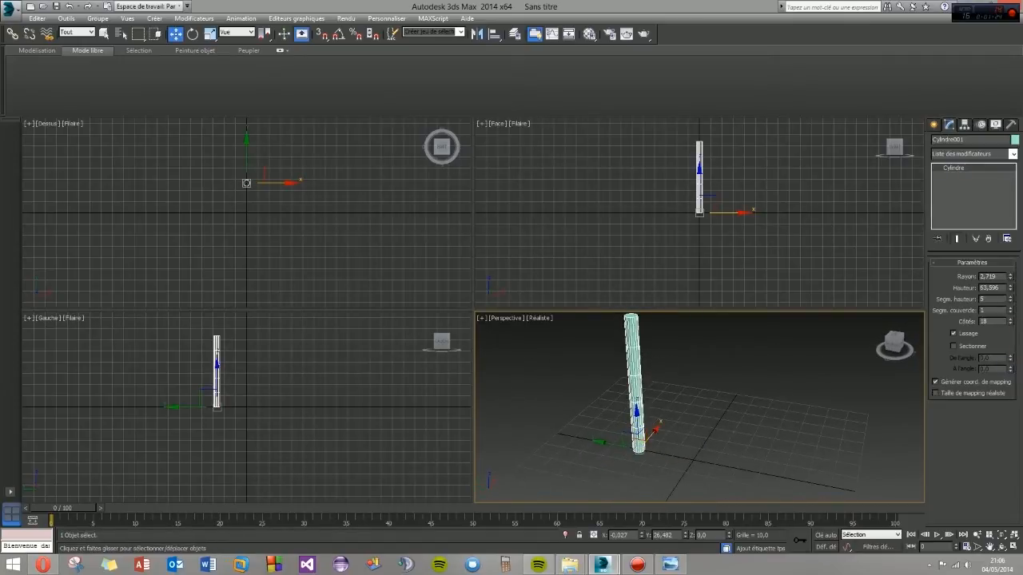
drag(1011, 278, 1014, 296)
scroll(626, 392, up, 1)
scroll(633, 335, up, 5)
middle_drag(635, 337, 658, 405)
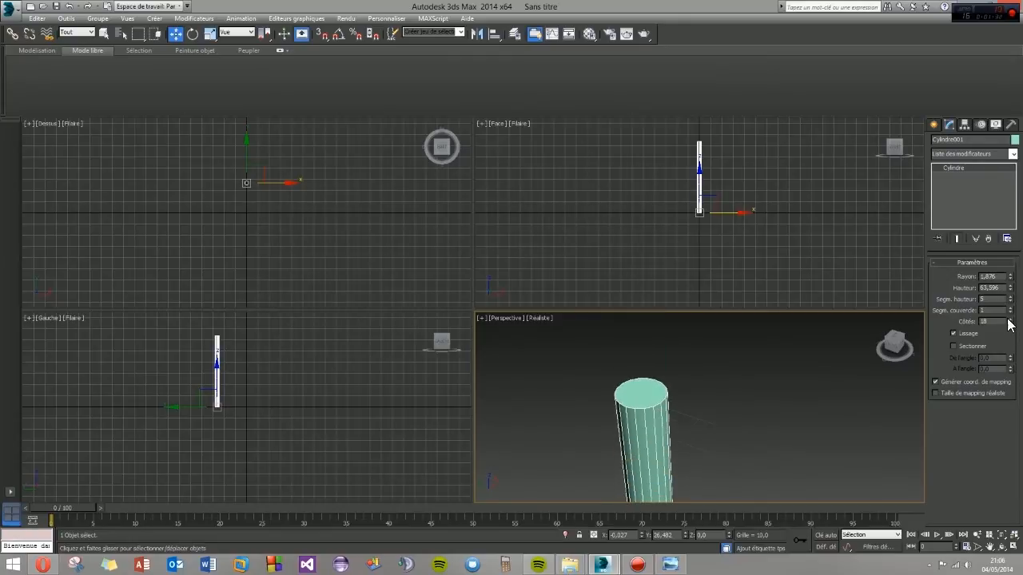
drag(1010, 322, 1012, 345)
middle_drag(644, 460, 628, 379)
scroll(630, 419, down, 3)
scroll(634, 424, down, 3)
scroll(625, 424, up, 3)
- Move the cylinder along the Y axis to about Y 20.589
alt+middle_drag(624, 424, 650, 454)
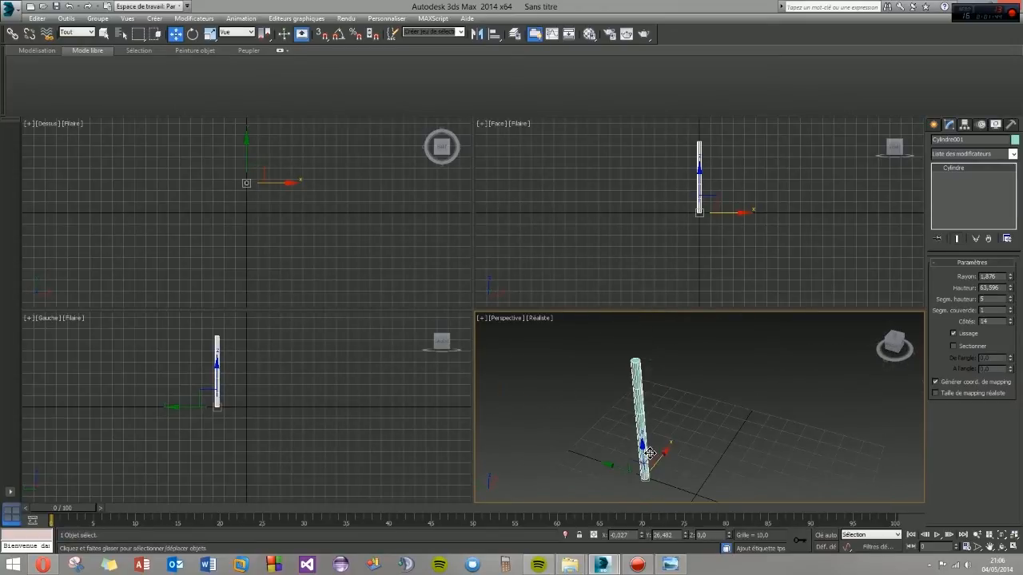
mouse_move(616, 469)
mouse_down()
mouse_move(595, 462)
mouse_move(617, 459)
mouse_up()
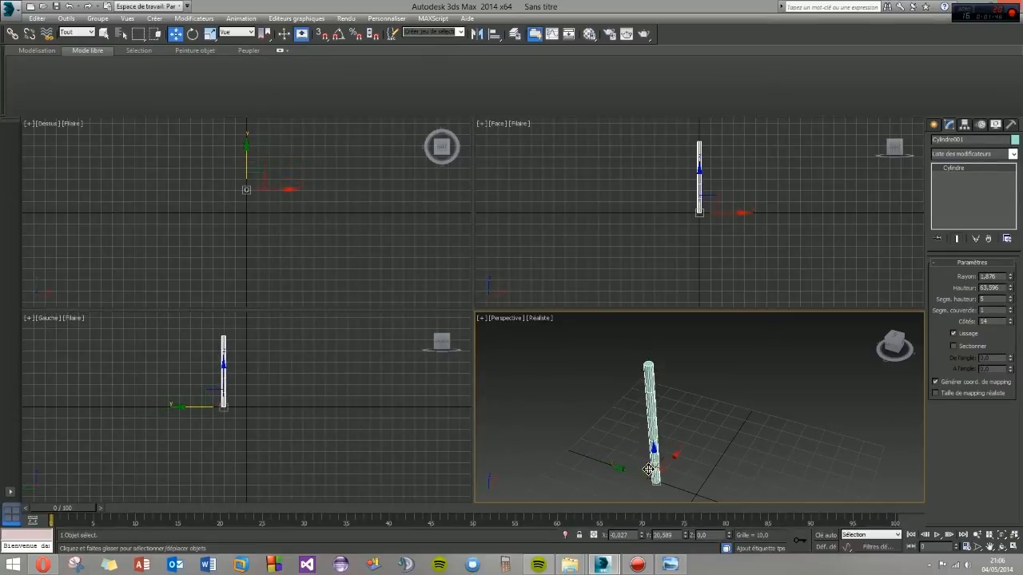
alt+middle_drag(616, 460, 645, 419)
- Raise the cylinder's height segments to 7 and maximize the Perspective viewport
alt+middle_drag(584, 426, 618, 423)
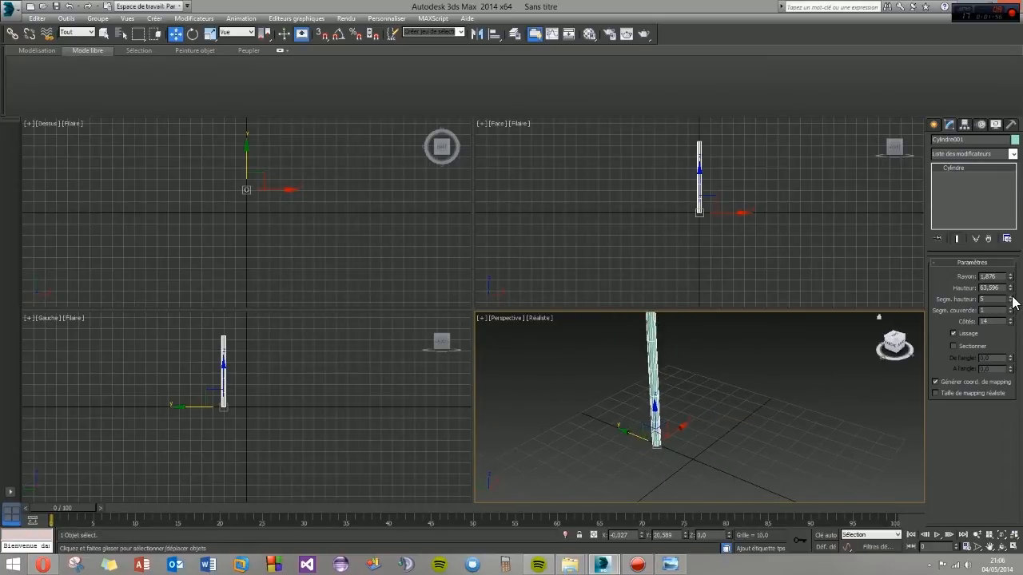
mouse_move(676, 434)
alt+middle_down()
mouse_move(658, 410)
mouse_move(680, 413)
mouse_move(658, 411)
mouse_move(661, 432)
alt+middle_up()
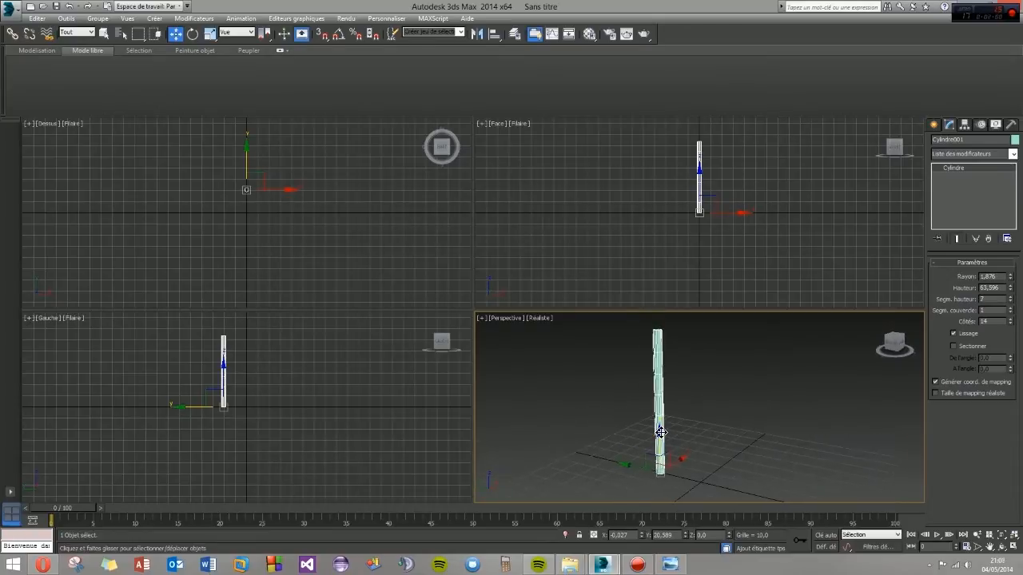
key(alt+w)
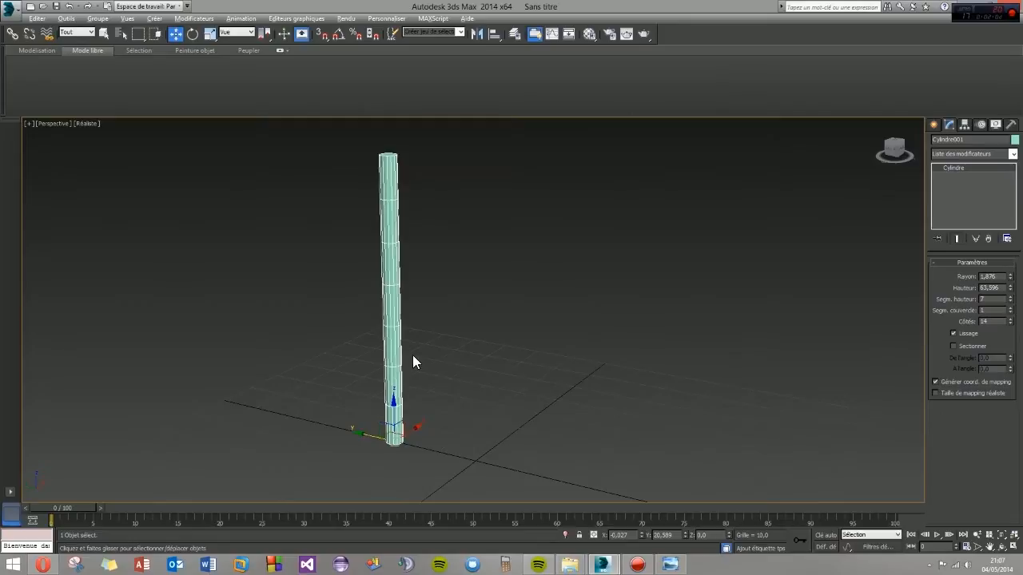
middle_drag(412, 363, 544, 373)
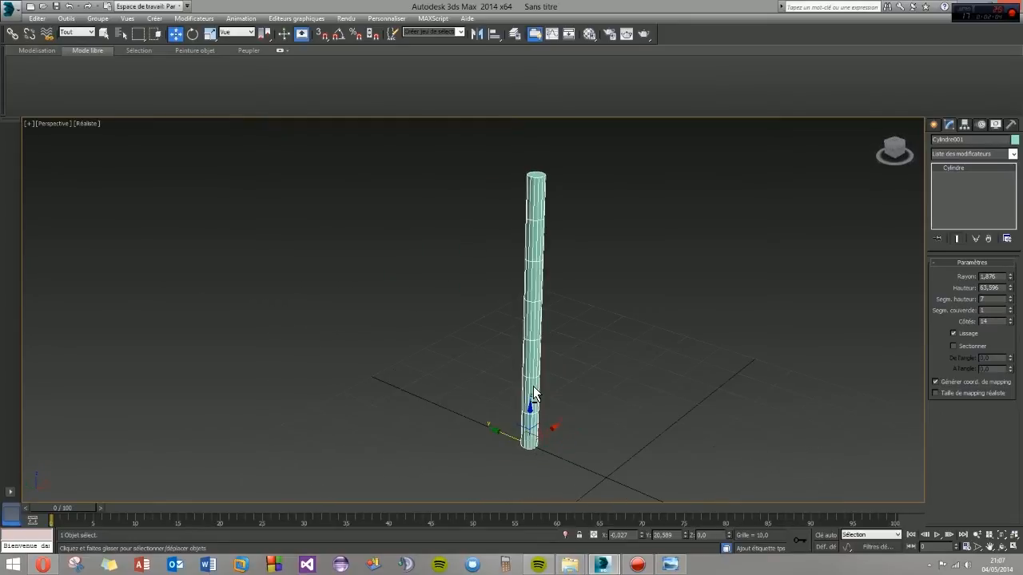
- Apply a Courbure (Bend) modifier to the cylinder and give it a slight negative bend angle
click(1012, 154)
click(1012, 154)
click(934, 125)
click(949, 126)
click(1011, 157)
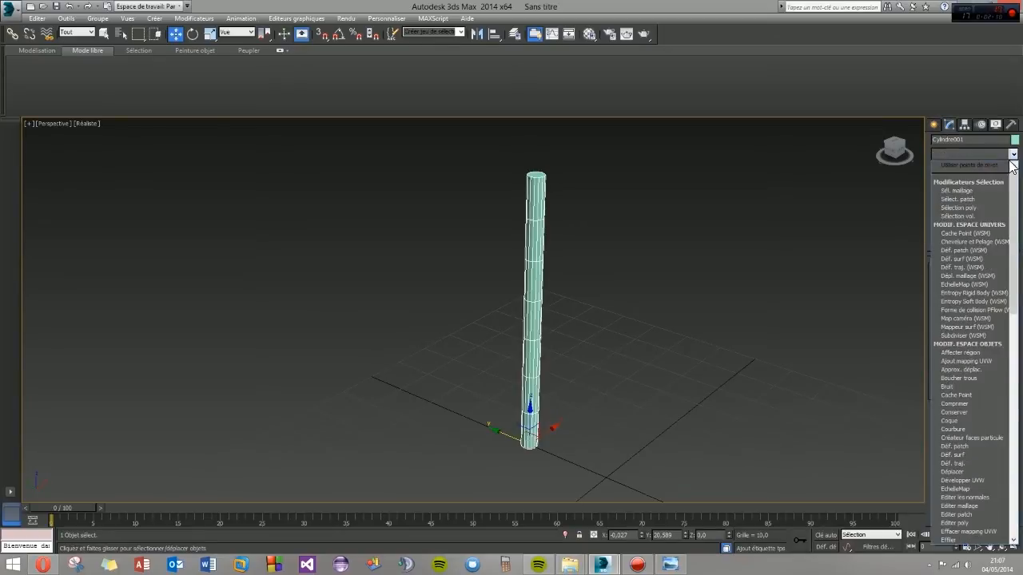
scroll(959, 432, down, 1)
click(963, 404)
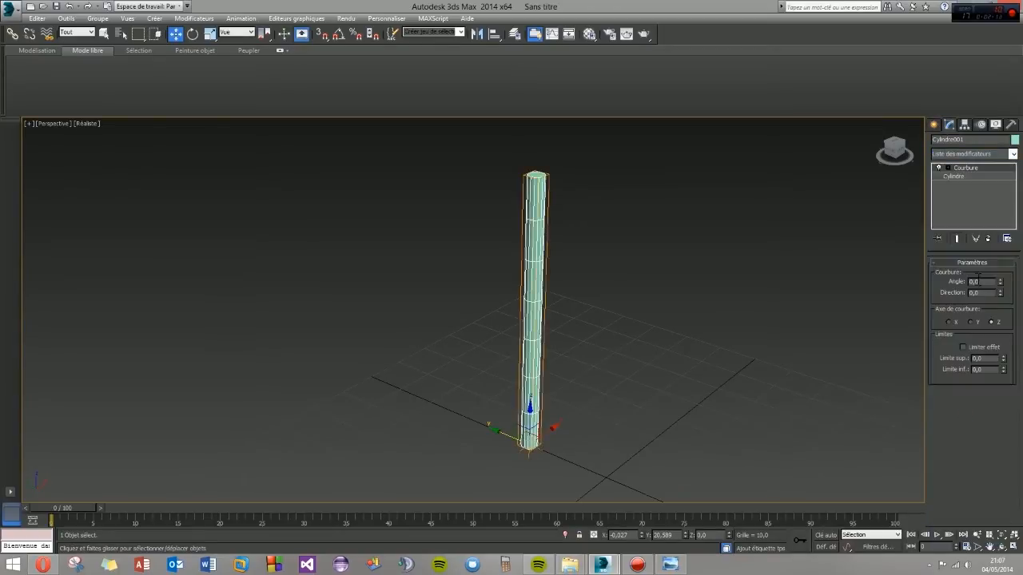
mouse_move(999, 283)
mouse_down()
mouse_move(1002, 267)
mouse_move(1002, 301)
mouse_up()
alt+middle_drag(895, 302, 735, 402)
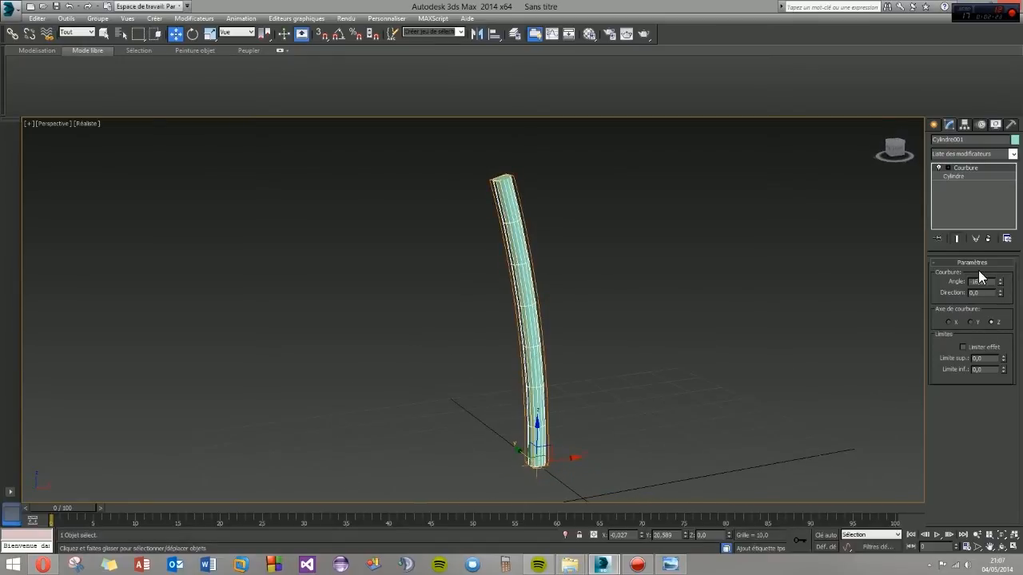
- Return to the base cylinder beneath the Courbure modifier and set its height segments to 12
click(964, 176)
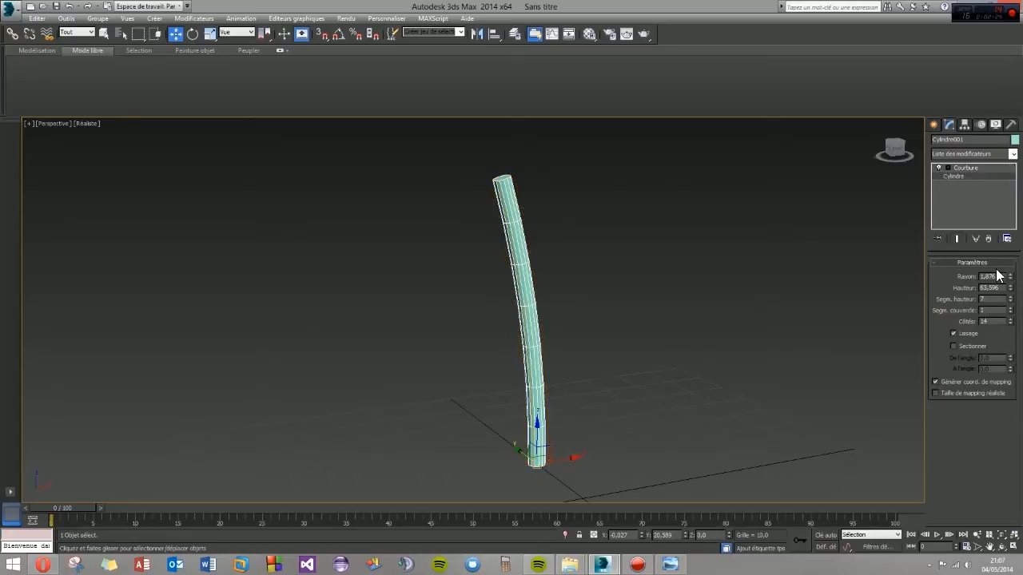
alt+middle_drag(514, 286, 505, 276)
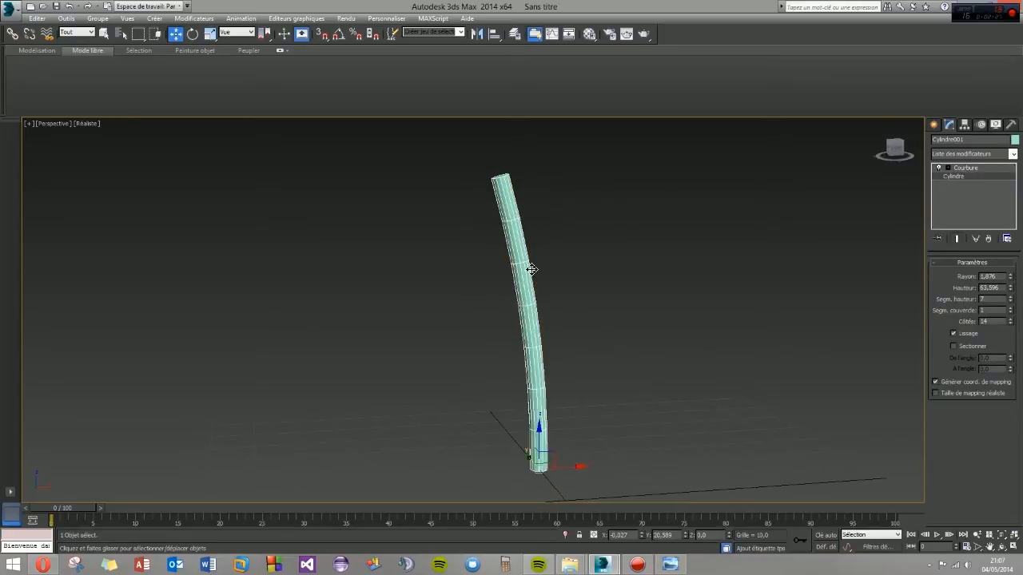
click(1009, 298)
click(1009, 297)
click(1009, 297)
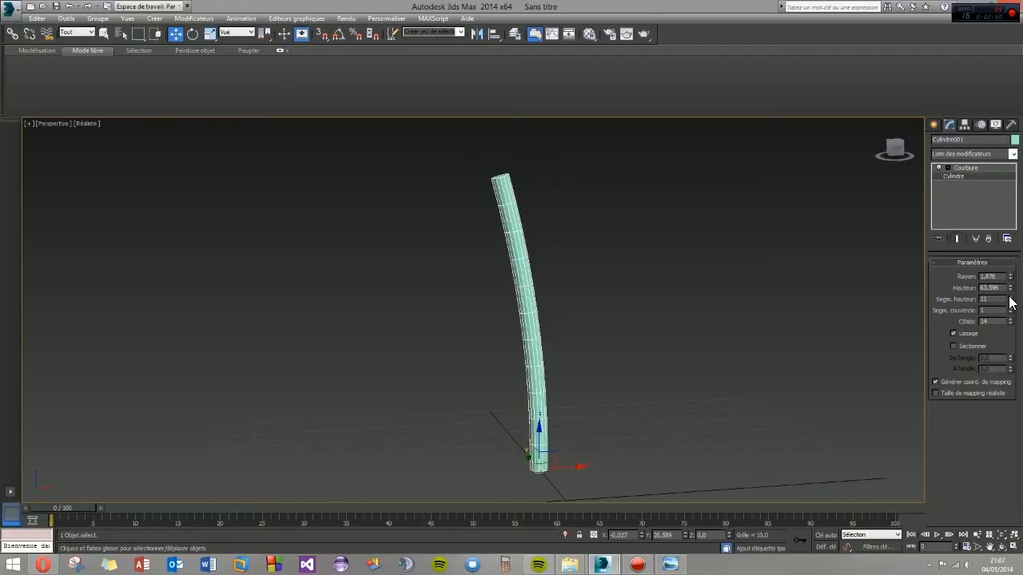
alt+middle_drag(728, 323, 530, 369)
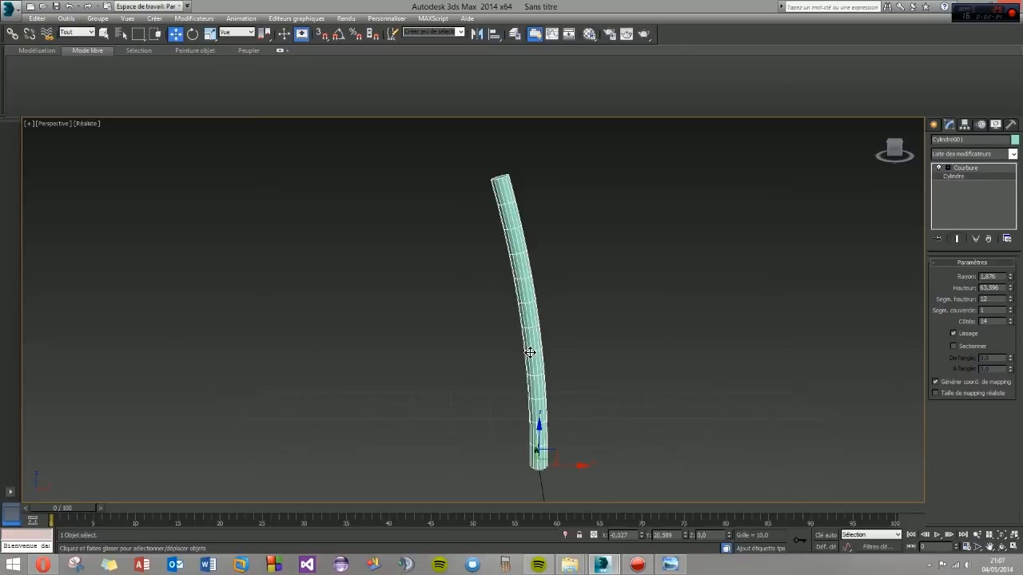
- Collapse the cylinder's entire modifier stack, including the Courbure modifier, into a Maillage éditable
click(974, 168)
right_click(970, 167)
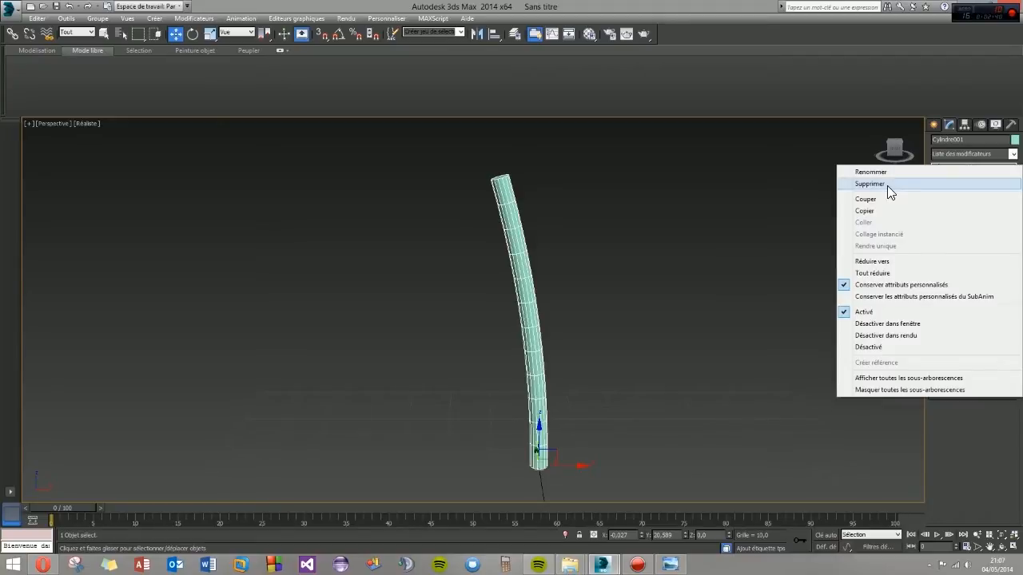
click(947, 428)
right_click(960, 170)
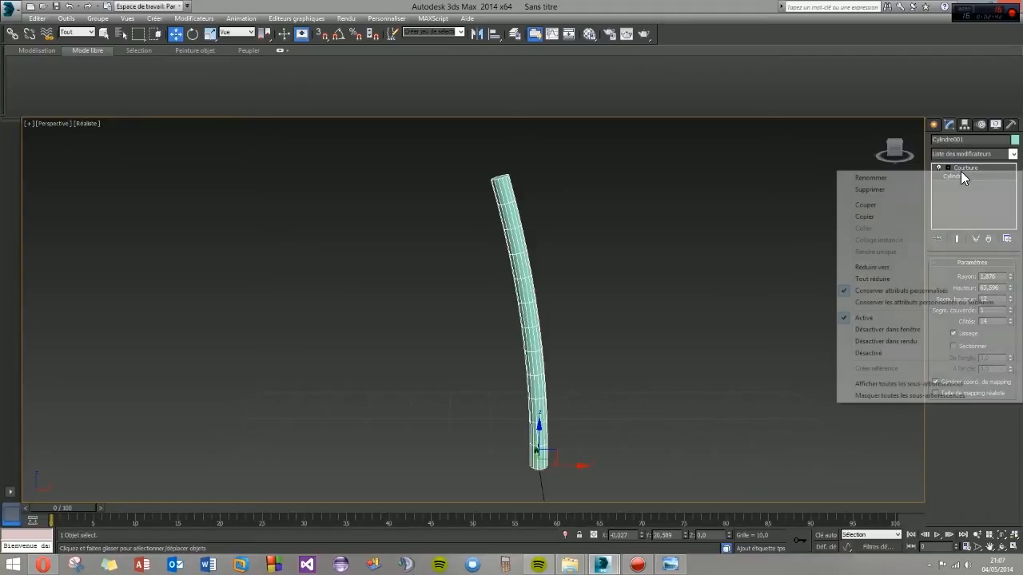
click(885, 278)
- Convert the post from Maillage éditable to Poly éditable
mouse_move(547, 384)
alt+middle_down()
mouse_move(463, 379)
mouse_move(445, 424)
mouse_move(571, 379)
mouse_move(616, 408)
mouse_move(555, 394)
alt+middle_up()
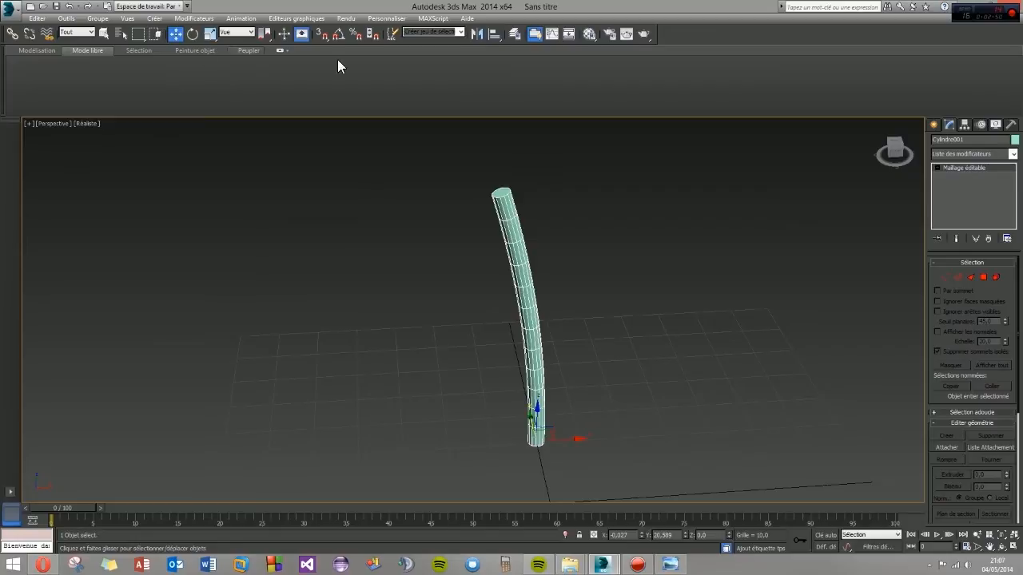
right_click(958, 170)
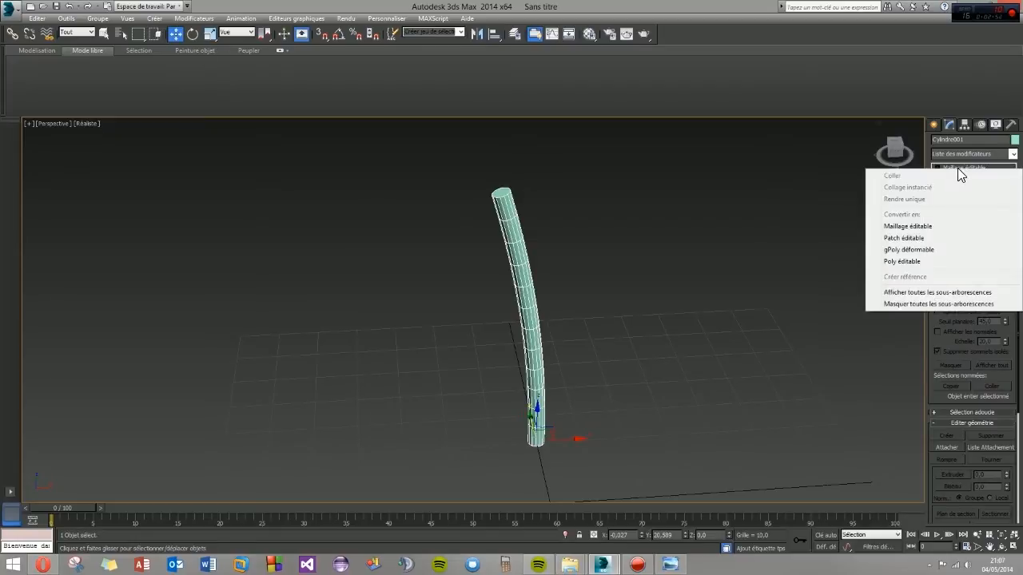
click(902, 262)
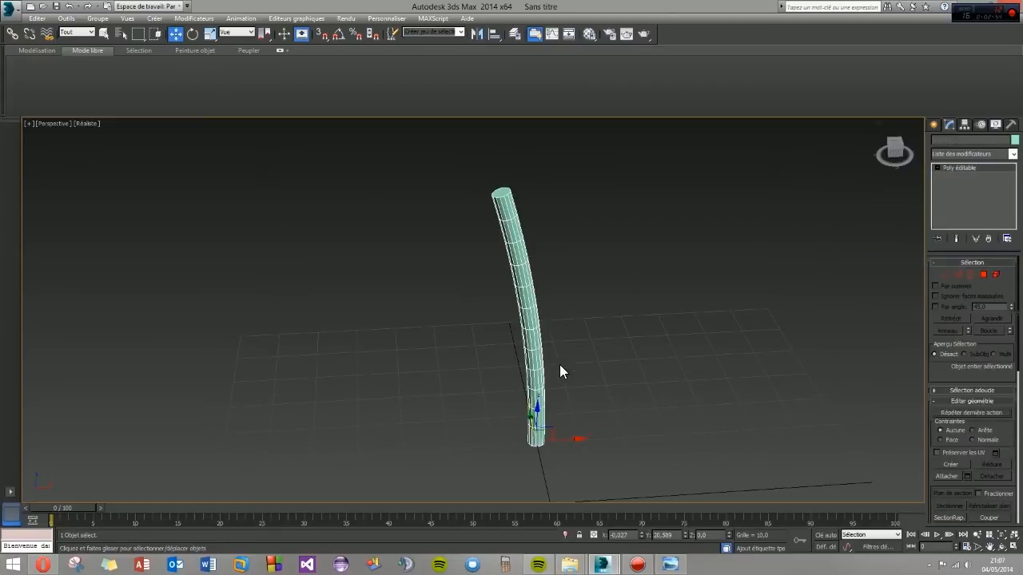
- Rotate the whole post about 16° around the Y axis so that it leans from its base
click(193, 34)
alt+middle_drag(523, 327, 511, 381)
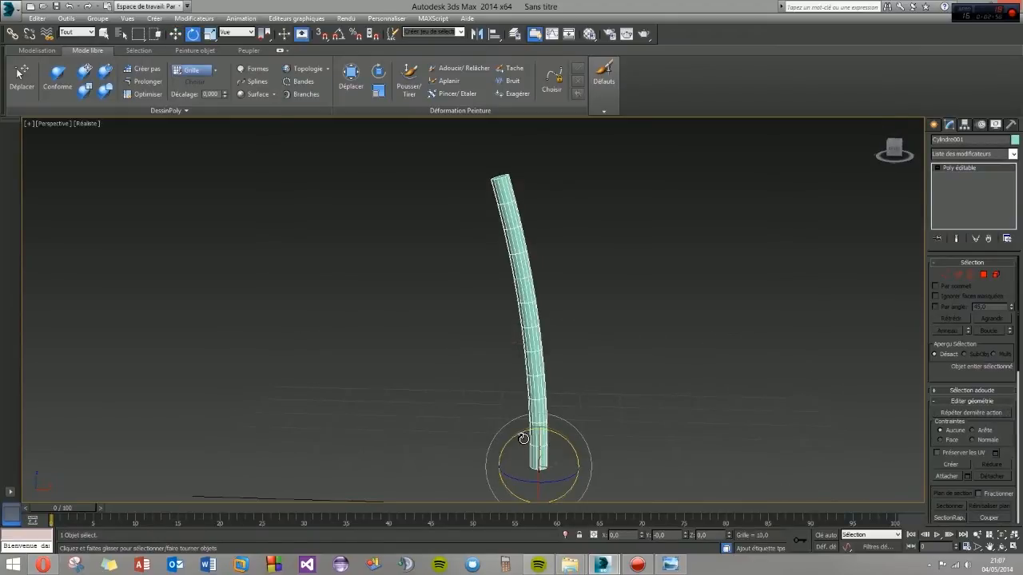
drag(527, 439, 543, 445)
alt+middle_drag(512, 436, 575, 444)
- Select the polygon capping the post's lower end and rotate it level with the ground plane
scroll(551, 462, up, 6)
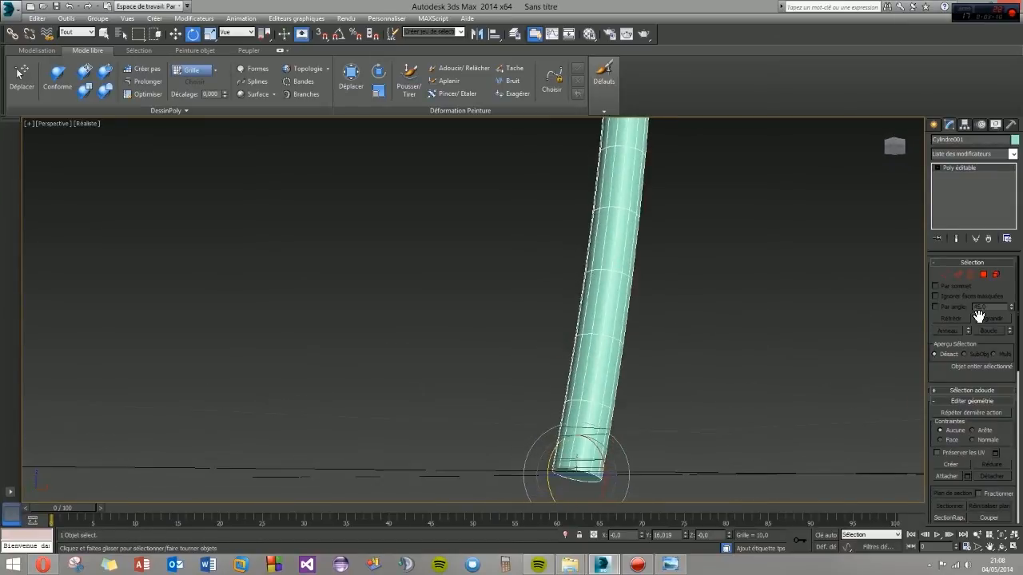
click(983, 275)
key(4)
click(589, 479)
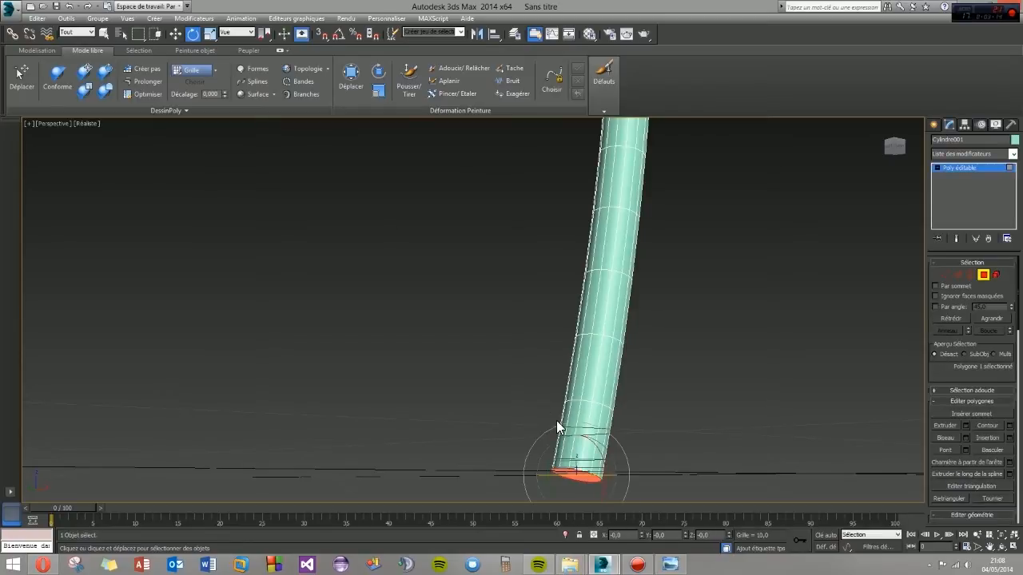
drag(557, 444, 550, 474)
mouse_move(530, 416)
alt+middle_down()
mouse_move(566, 446)
mouse_move(525, 419)
mouse_move(519, 431)
alt+middle_up()
scroll(555, 445, down, 5)
scroll(519, 431, up, 4)
scroll(516, 434, down, 2)
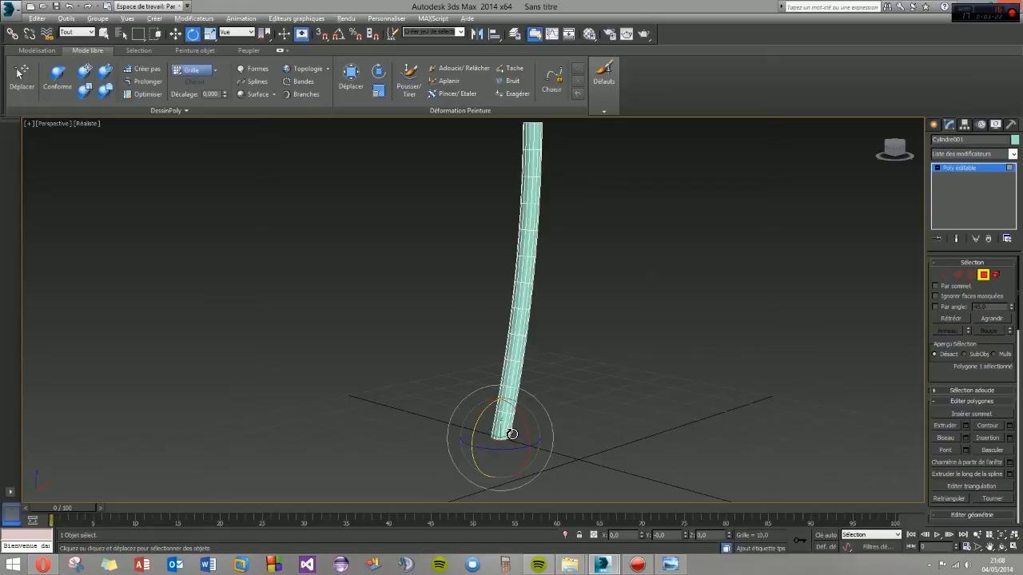
- Examine the post's levelled base in the Face view and in the maximized Perspective view
key(alt+w)
middle_drag(237, 419, 257, 415)
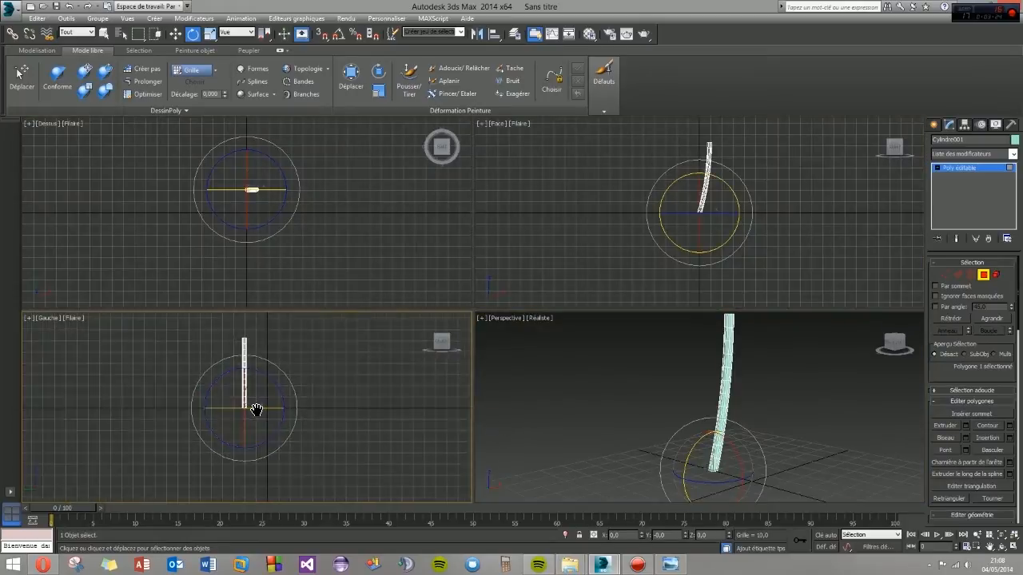
middle_drag(669, 216, 639, 235)
scroll(639, 236, up, 10)
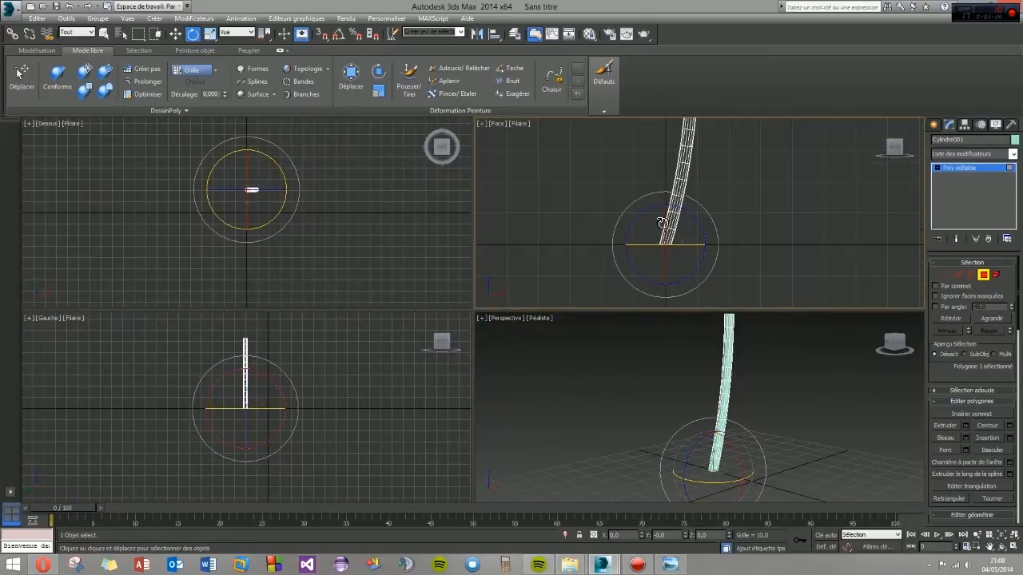
drag(632, 249, 642, 255)
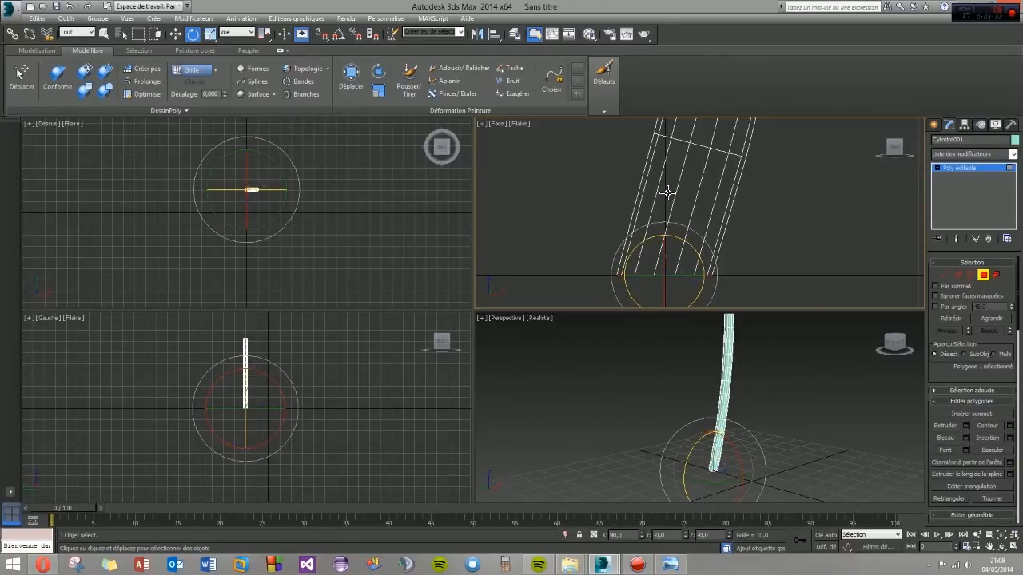
middle_drag(667, 193, 645, 251)
scroll(646, 251, down, 10)
middle_drag(646, 212, 642, 235)
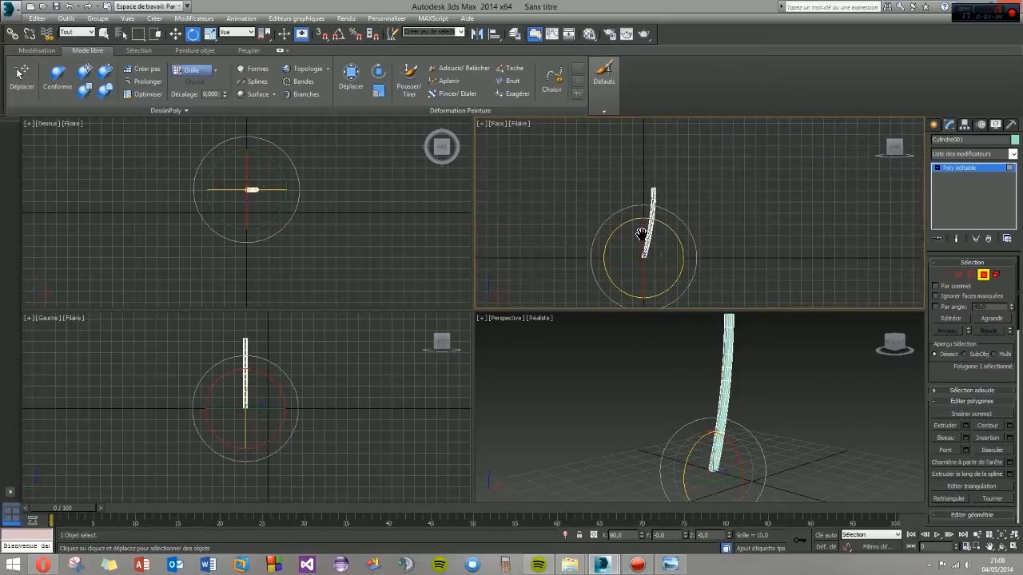
scroll(643, 234, up, 5)
right_click(619, 368)
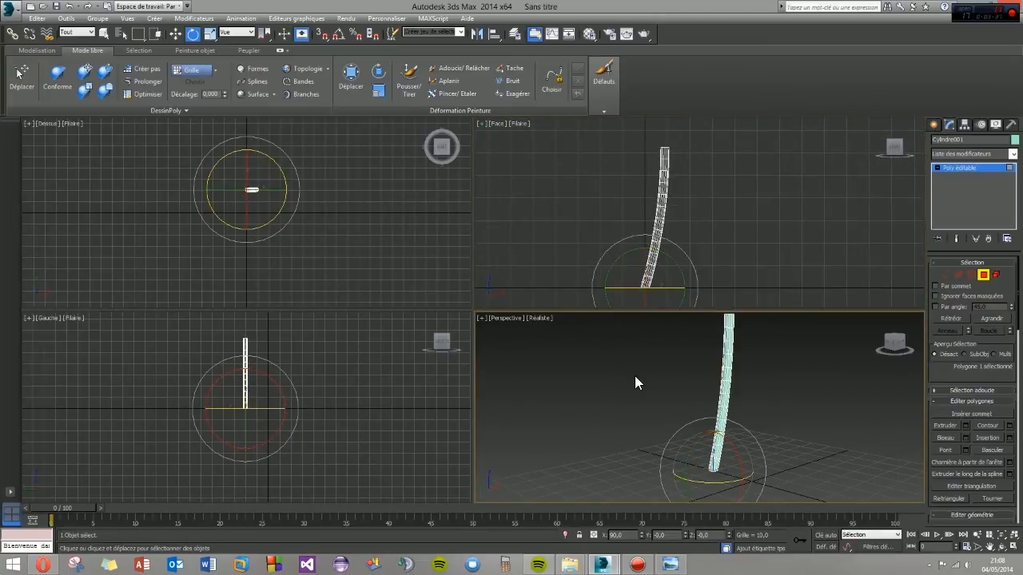
key(alt+w)
middle_drag(519, 380, 499, 391)
scroll(499, 391, down, 5)
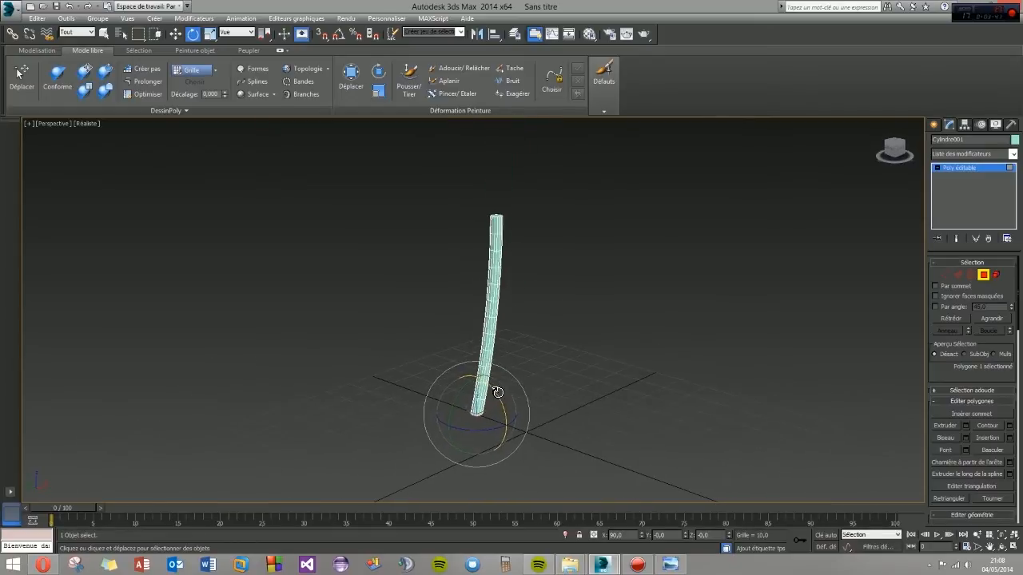
click(176, 33)
alt+middle_drag(488, 385, 466, 382)
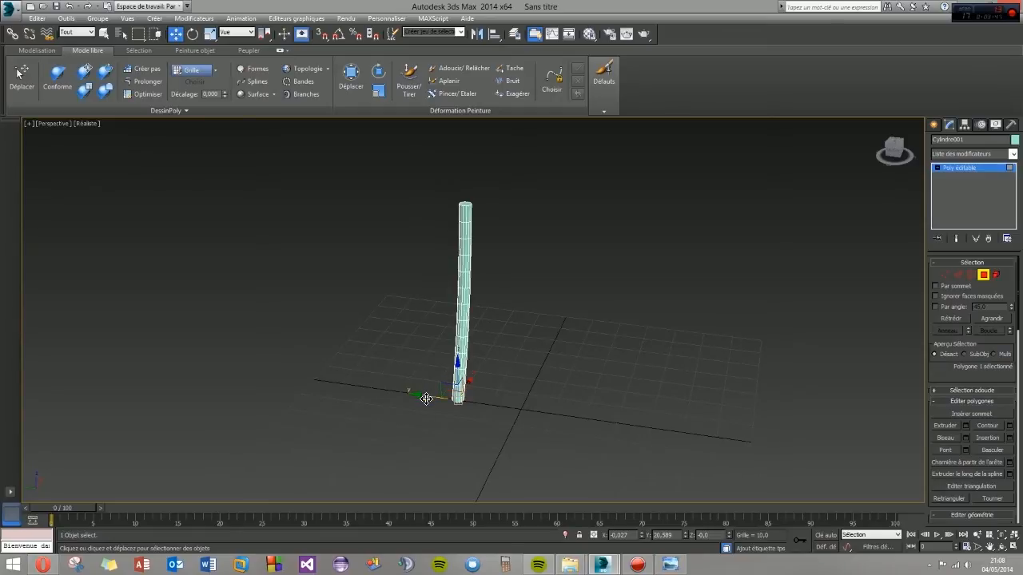
shift+drag(426, 398, 585, 420)
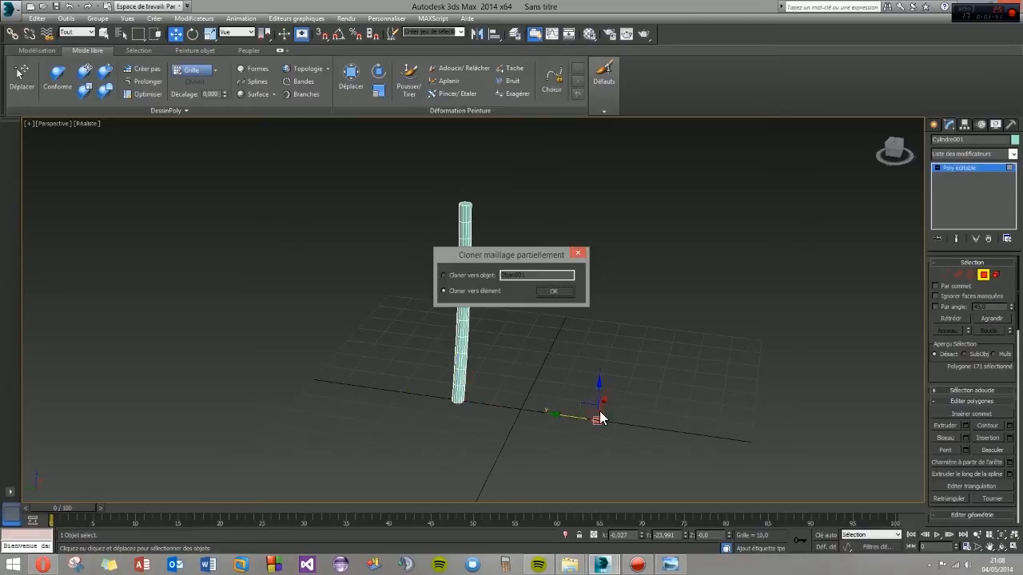
click(579, 255)
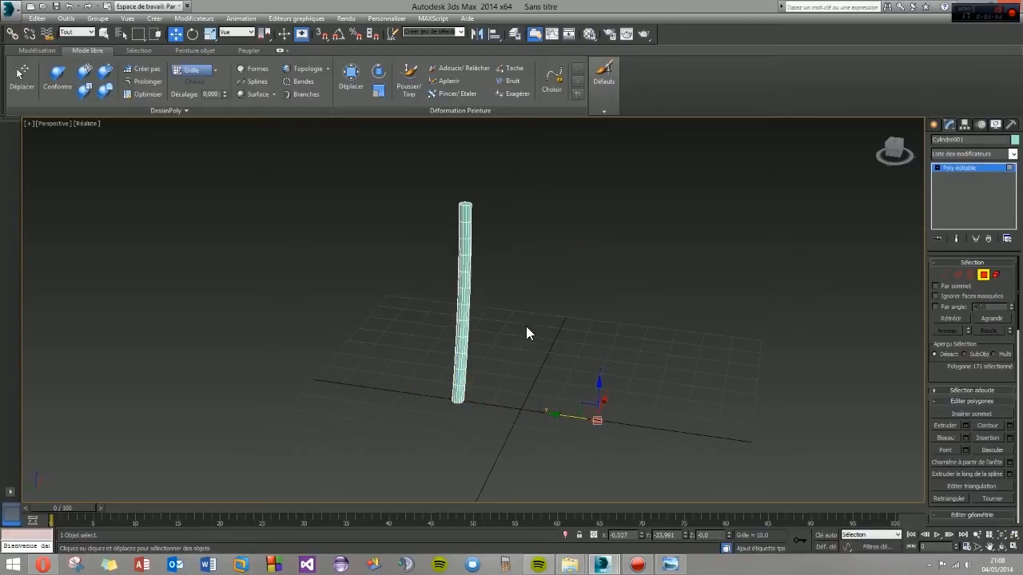
click(586, 395)
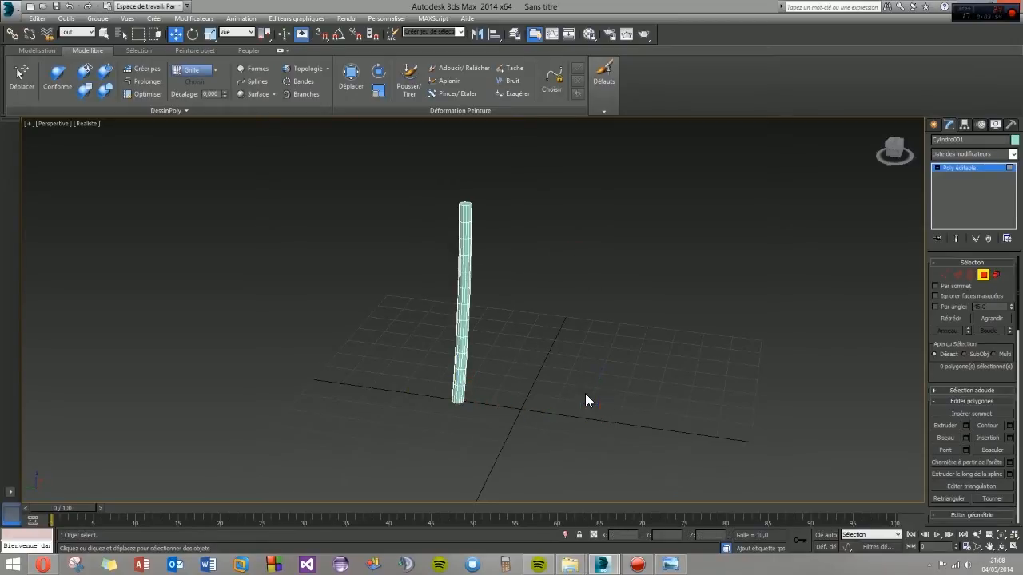
- Leave polygon editing, select the whole post and clone it along the Y axis to about Y -60.7
click(934, 124)
click(504, 413)
click(460, 359)
click(460, 359)
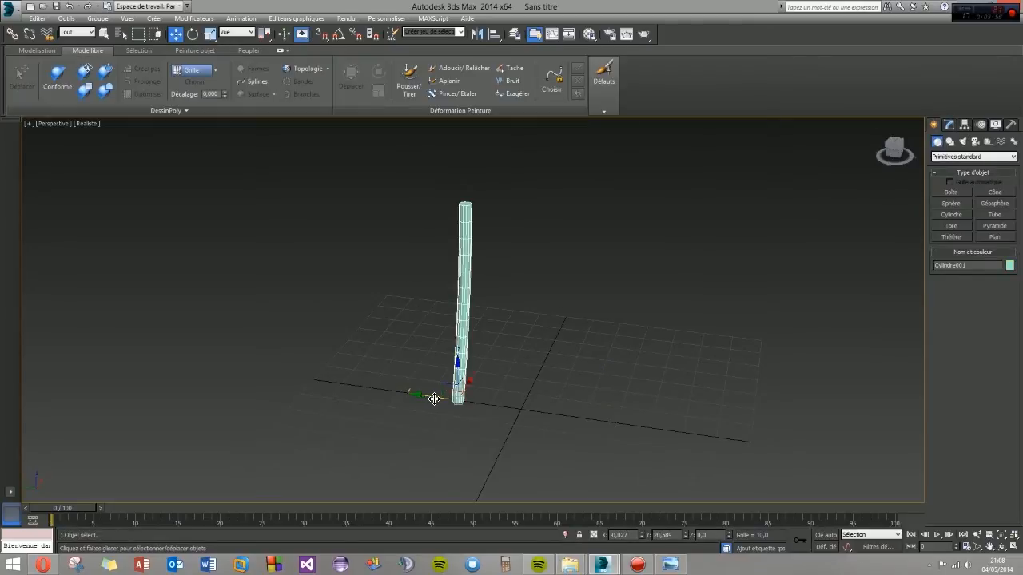
click(502, 320)
click(462, 329)
mouse_move(426, 398)
shift+mouse_down()
mouse_move(690, 436)
mouse_move(681, 436)
shift+mouse_up()
click(472, 322)
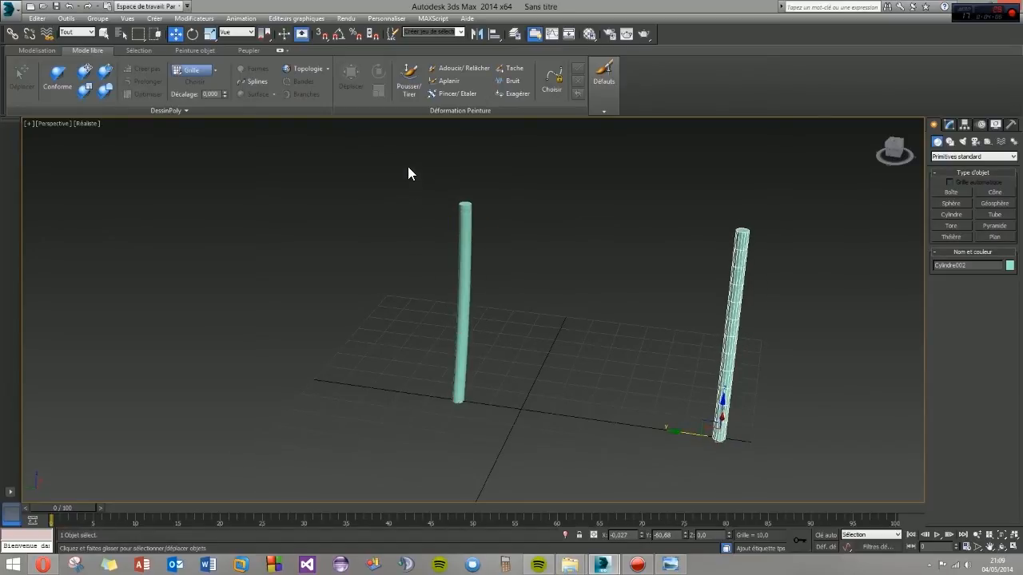
- Shift both posts together along the Y axis so that they stand on either side of the grid's centre
drag(748, 406, 748, 406)
drag(556, 312, 497, 303)
click(564, 363)
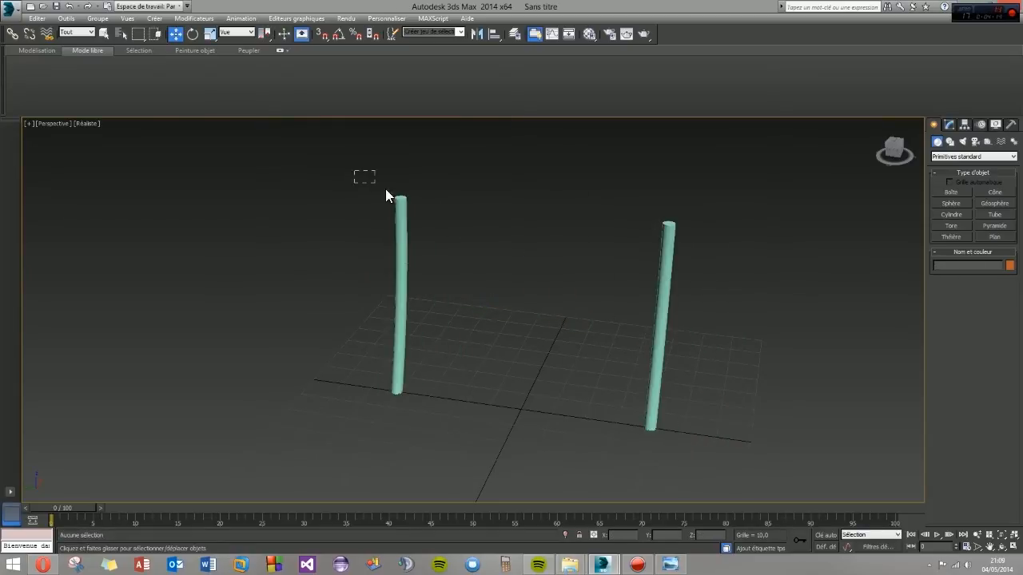
- Select both posts and give them the dark brown custom object colour
drag(386, 191, 746, 318)
click(1009, 266)
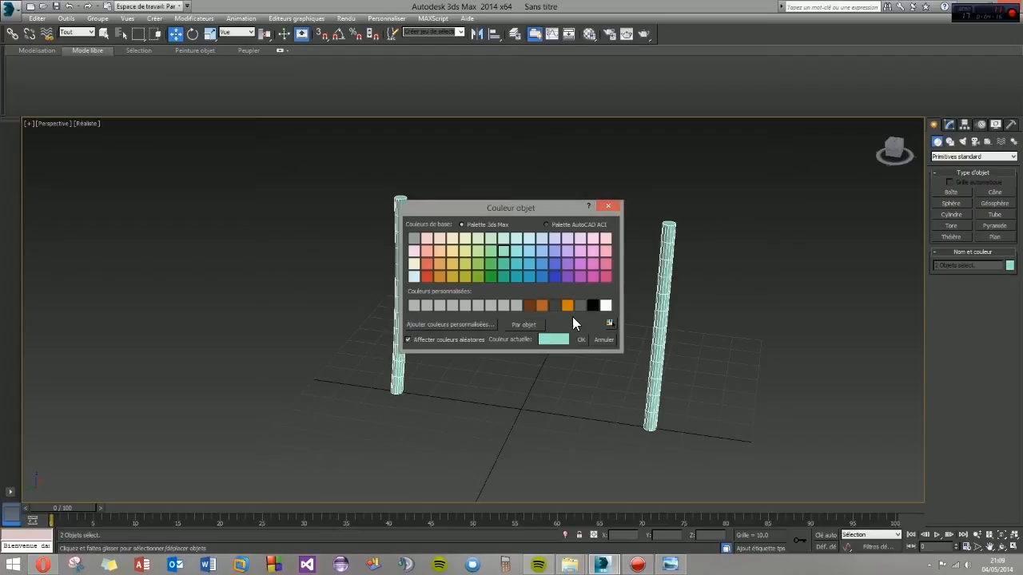
click(529, 302)
click(581, 339)
click(492, 371)
- Create a long, thin box lying on the ground behind the posts as a horizontal beam, nearly as long as their spacing
alt+middle_drag(492, 371, 379, 360)
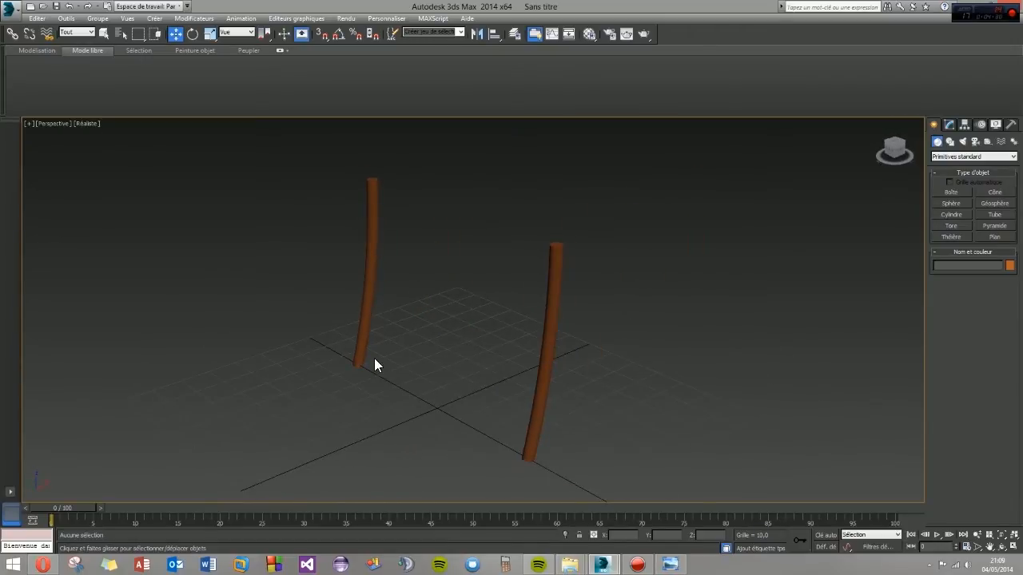
alt+middle_drag(407, 365, 383, 364)
alt+middle_drag(341, 335, 385, 317)
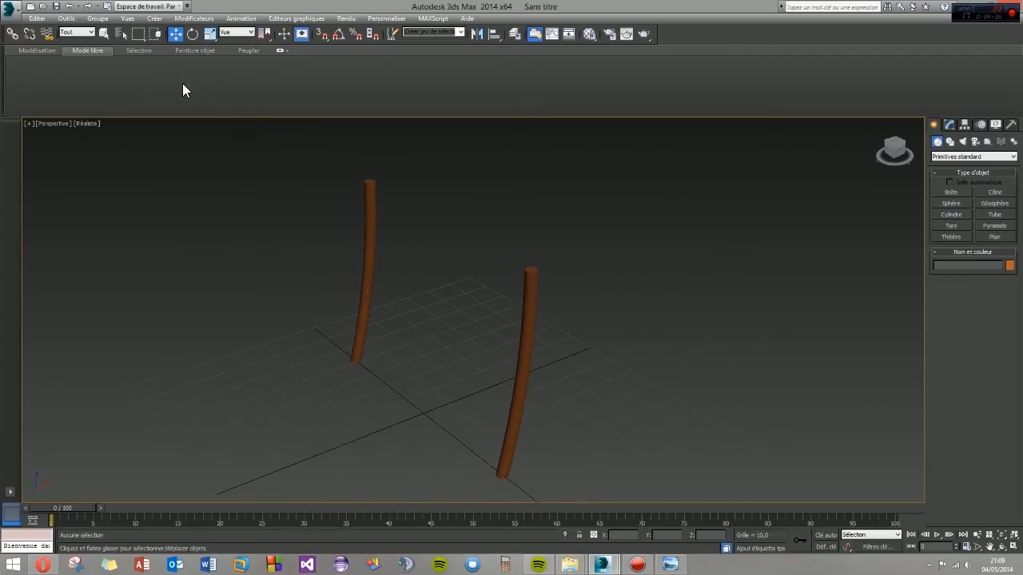
click(950, 193)
alt+middle_drag(544, 322, 472, 317)
click(508, 289)
drag(508, 289, 482, 462)
alt+middle_drag(388, 413, 492, 401)
key(w)
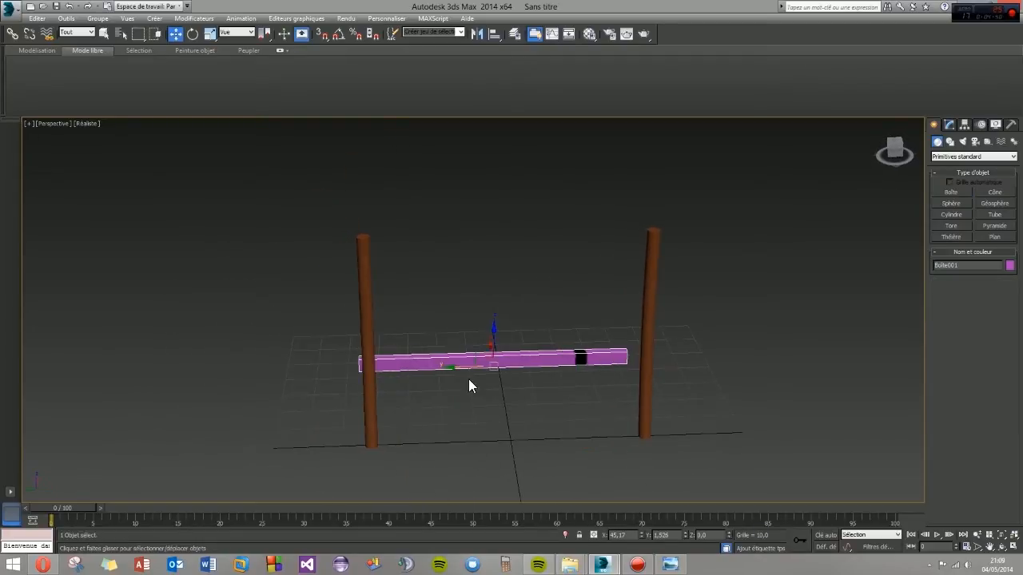
- Centre the beam at Y 0 and move it along the X axis to about X 41.46
drag(460, 372, 468, 392)
right_click(685, 535)
alt+middle_drag(436, 365, 474, 356)
drag(474, 356, 484, 359)
alt+middle_drag(543, 391, 482, 377)
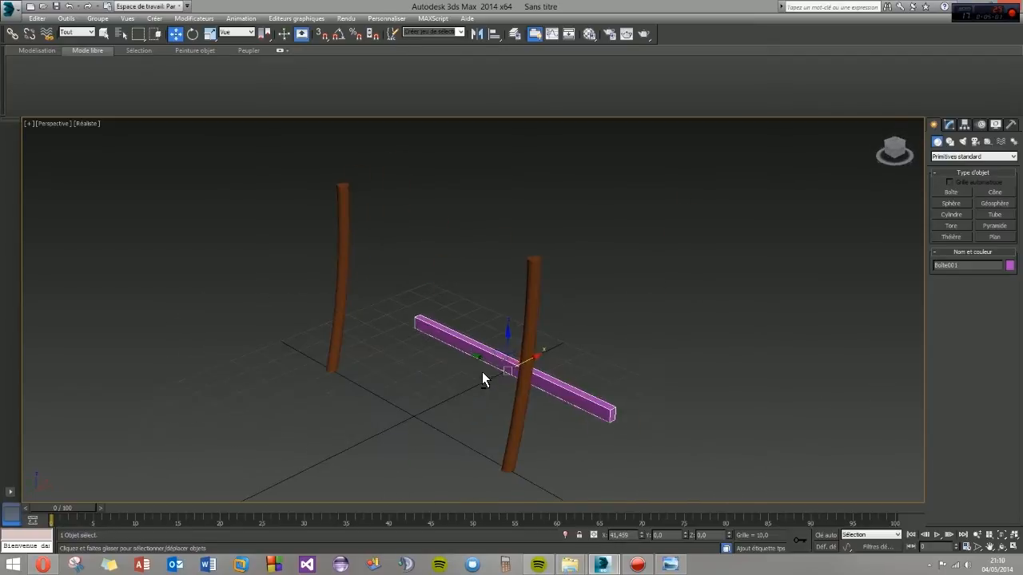
- Give the beam the same dark brown object colour as the posts
click(1009, 265)
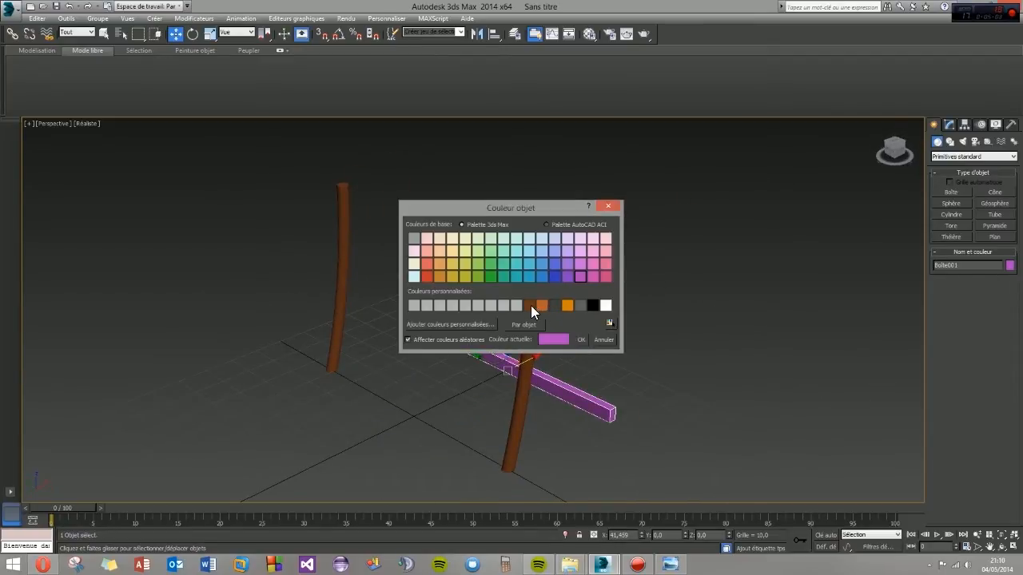
click(583, 339)
click(430, 362)
- Clone the beam straight up to about Z 53.4 as the upper crossbeam
alt+middle_drag(430, 361, 543, 361)
click(503, 318)
shift+drag(505, 316, 507, 155)
click(471, 325)
mouse_move(472, 325)
alt+middle_down()
mouse_move(453, 268)
mouse_move(434, 283)
mouse_move(350, 299)
mouse_move(418, 299)
alt+middle_up()
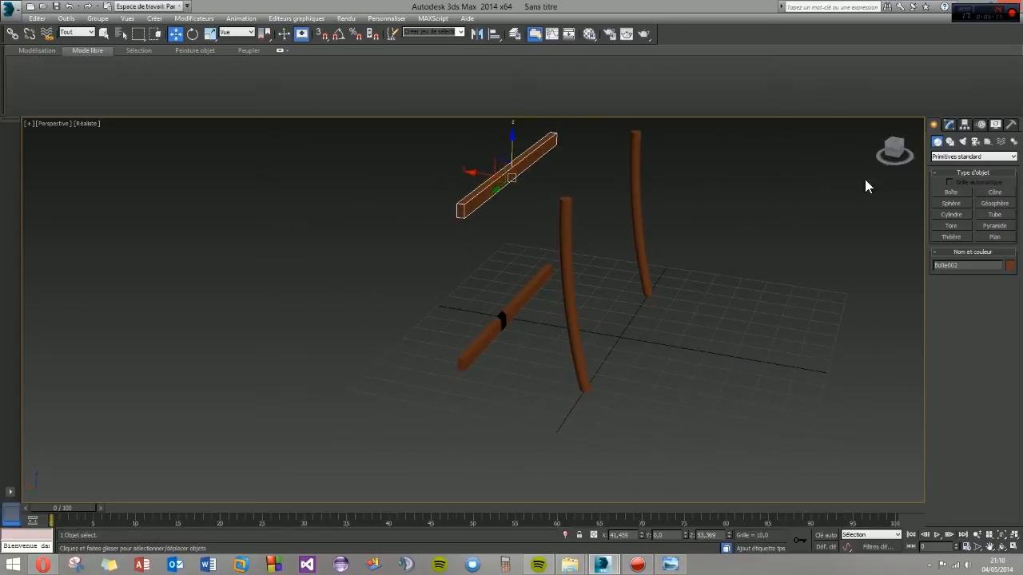
- Create a thin upright box as a wall plank beside the beams, about 11.37 long, 0.84 wide and 69.37 high
click(950, 192)
alt+middle_drag(546, 286, 436, 272)
drag(422, 259, 450, 260)
alt+middle_drag(432, 252, 579, 271)
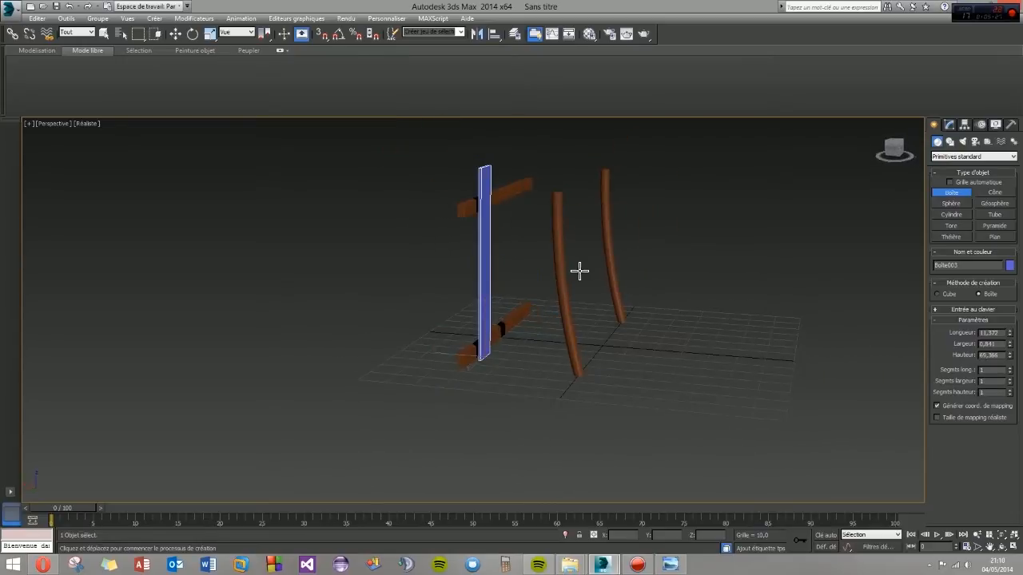
key(w)
- Reduce the plank's height to about 58.96 and give it the lighter orange-brown custom colour
click(950, 125)
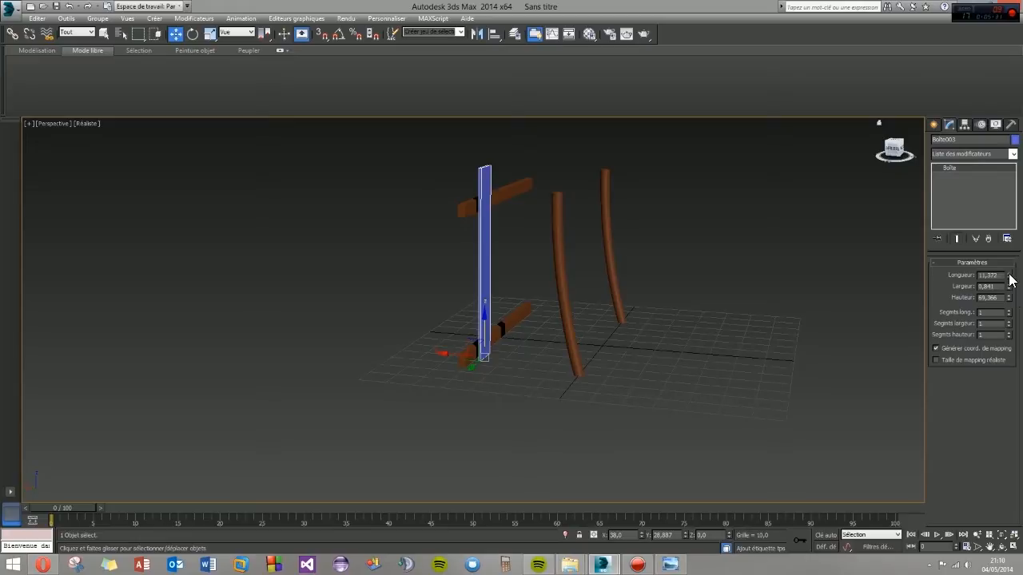
drag(1009, 298, 1010, 308)
alt+middle_drag(518, 266, 472, 313)
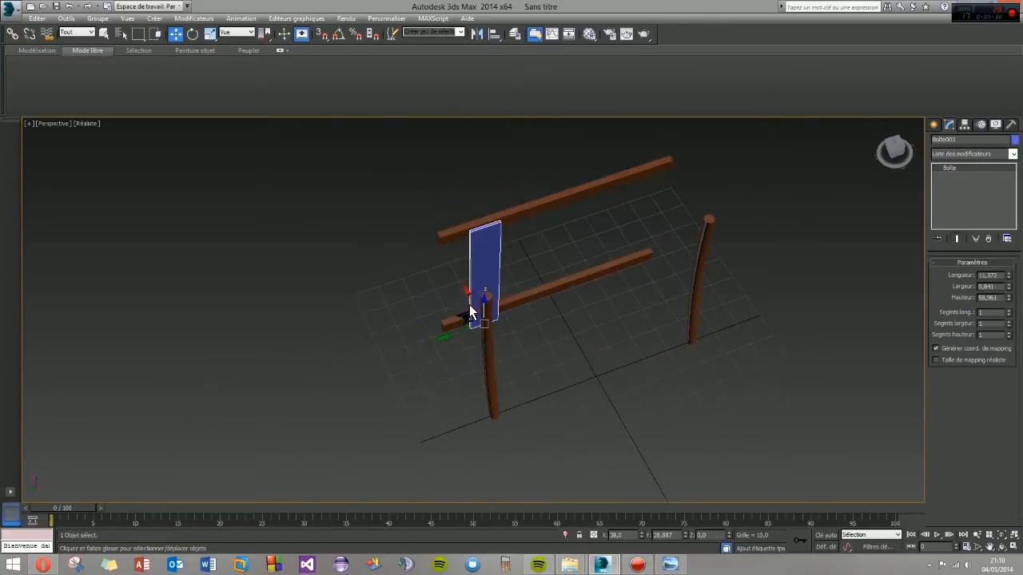
click(1015, 140)
click(540, 305)
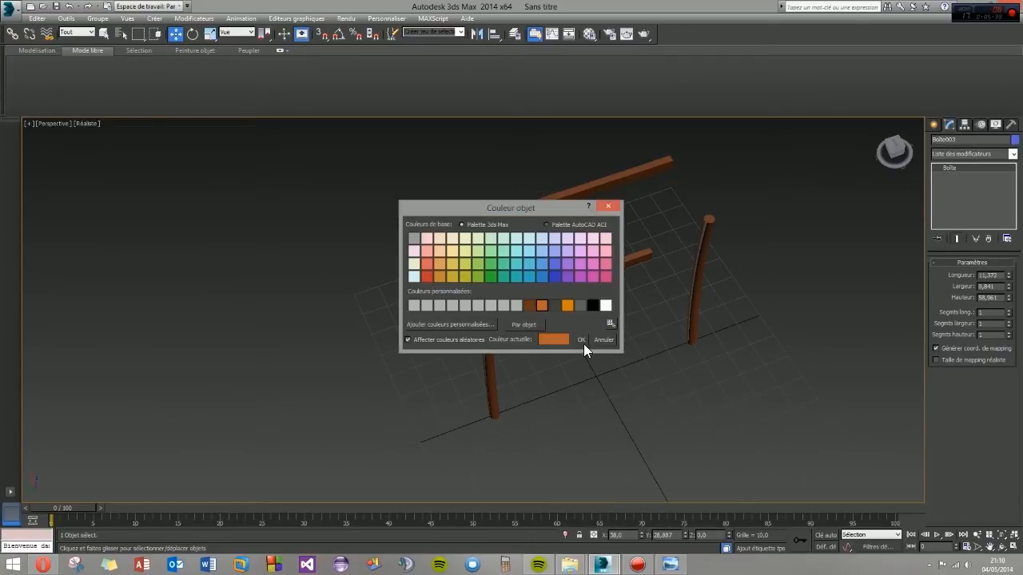
click(581, 339)
- Move the plank against the two beams near their end, at about X 39.46 and Y 37.07
alt+middle_drag(469, 335, 320, 382)
drag(511, 310, 514, 311)
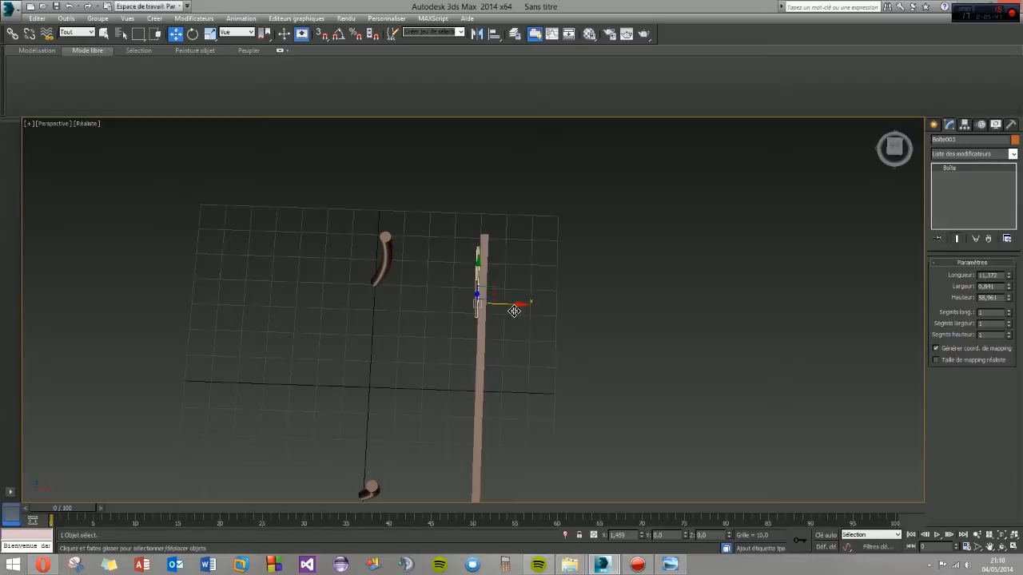
alt+middle_drag(506, 311, 421, 348)
scroll(456, 226, up, 5)
scroll(431, 251, down, 5)
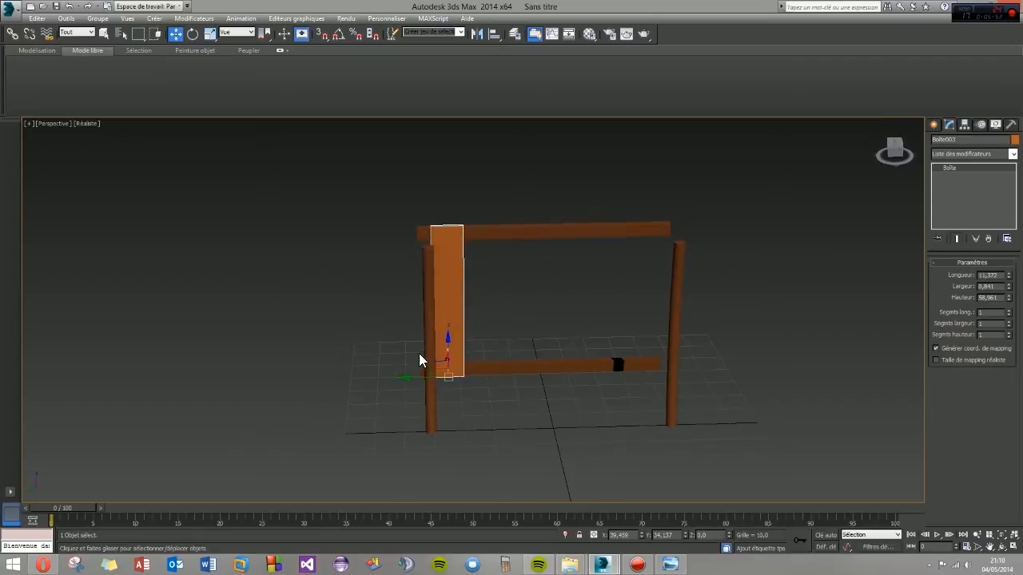
drag(408, 377, 405, 378)
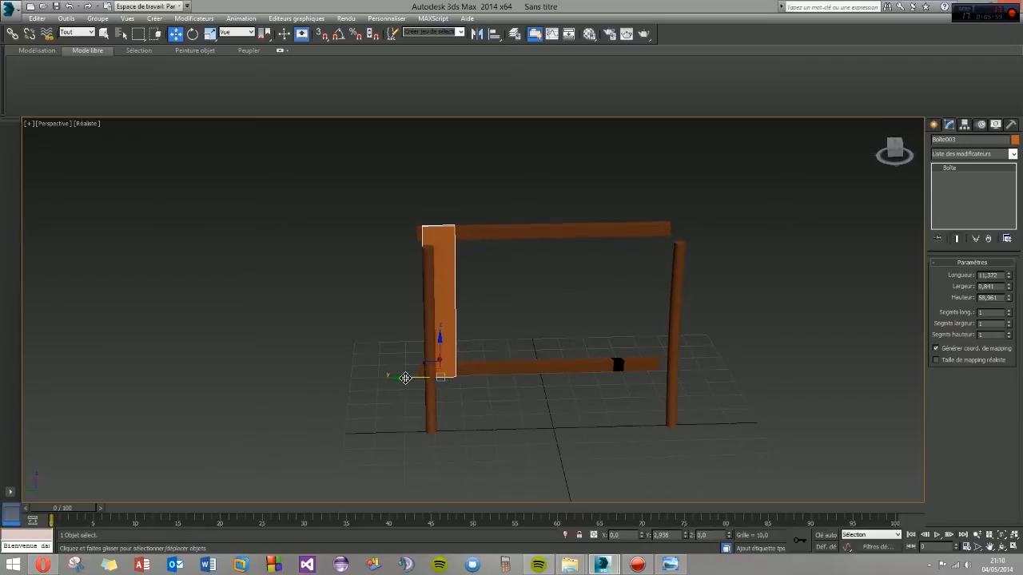
alt+middle_drag(405, 378, 401, 352)
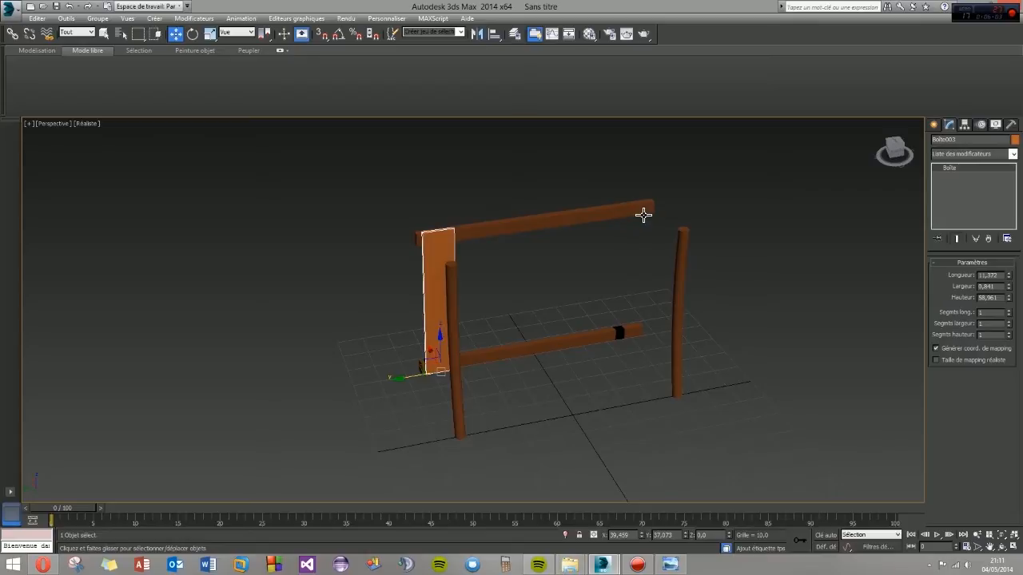
- Set up an instance array of the plank with a Y increment of -10 and turn on the preview
click(74, 22)
mouse_move(98, 18)
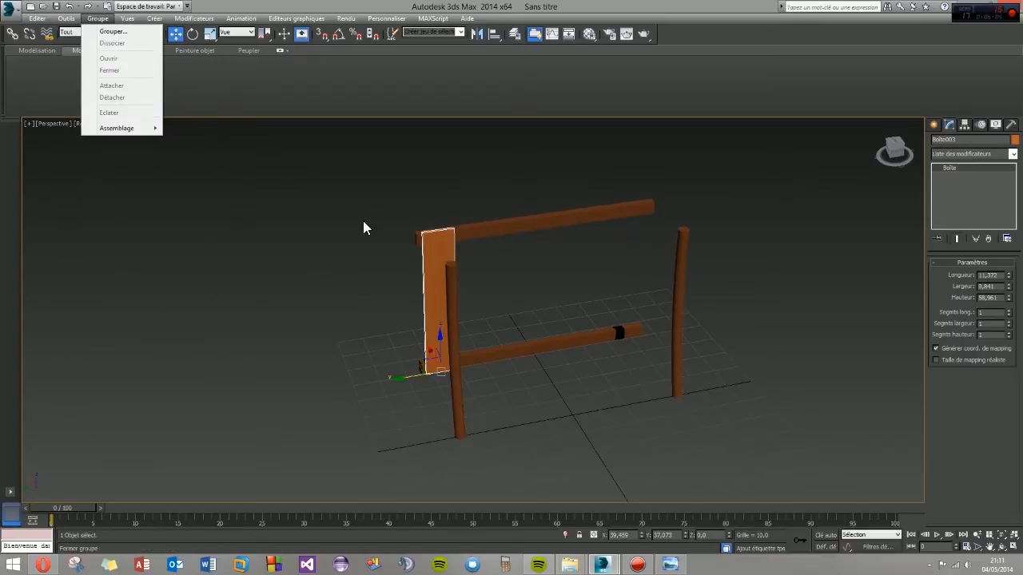
mouse_move(66, 18)
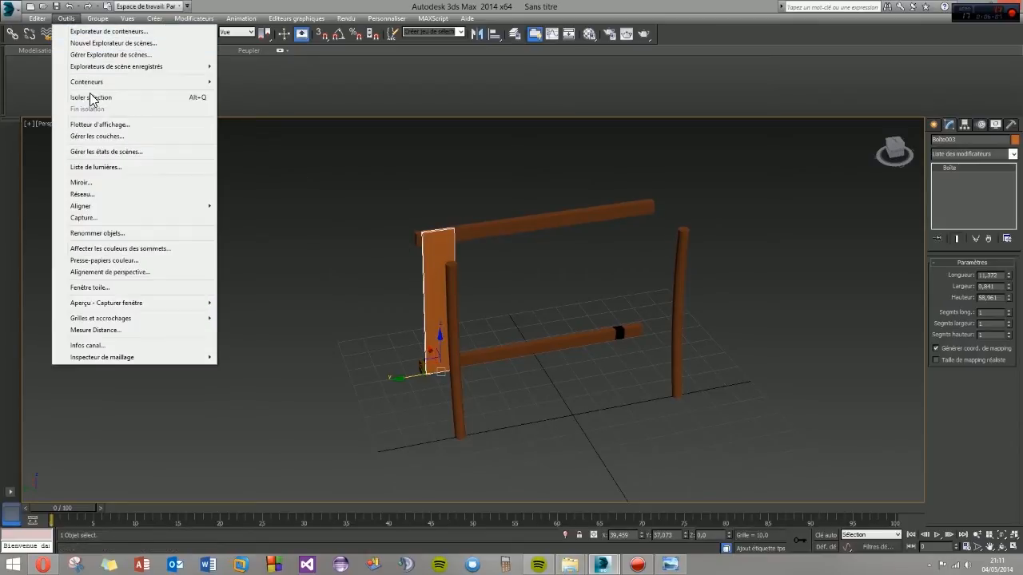
click(84, 195)
drag(491, 184, 210, 150)
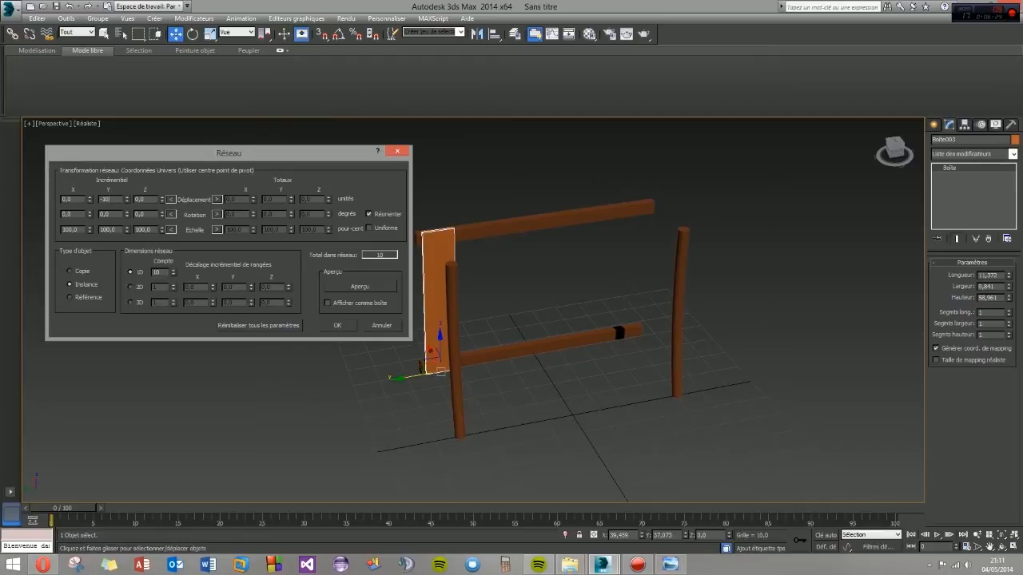
click(360, 287)
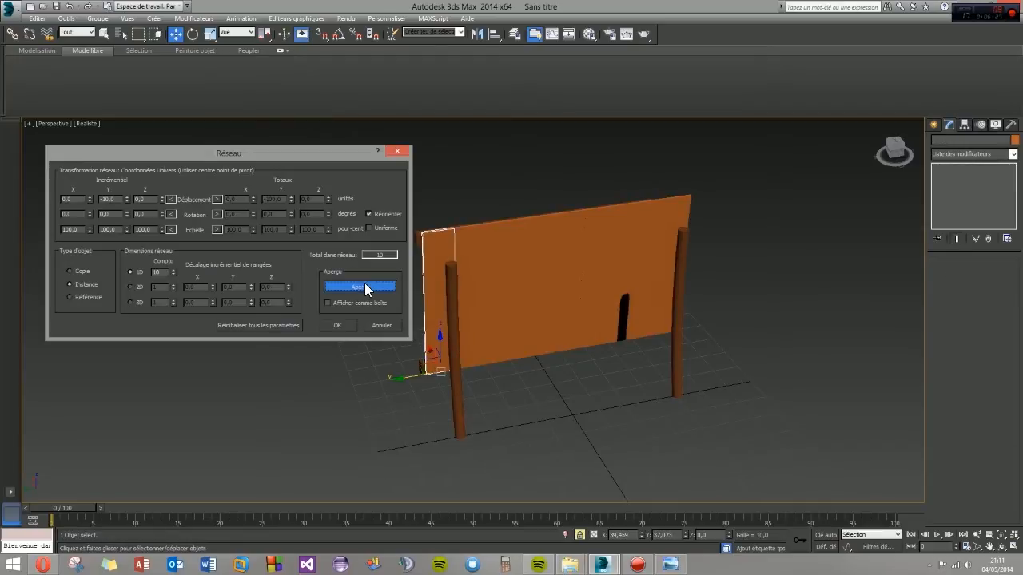
- Adjust the array's Y increment to -12 so narrow gaps separate the planks
click(125, 201)
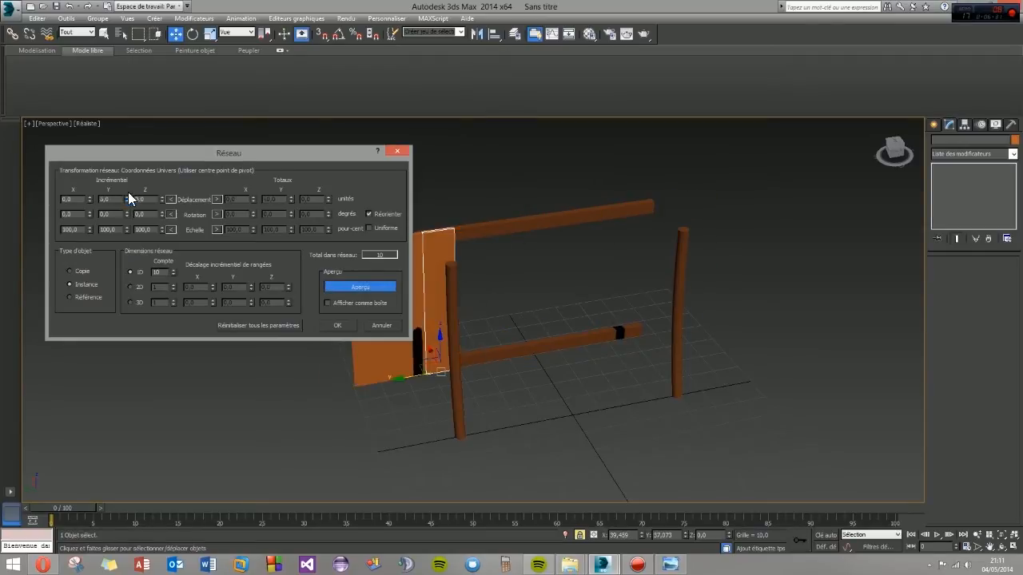
drag(131, 200, 131, 202)
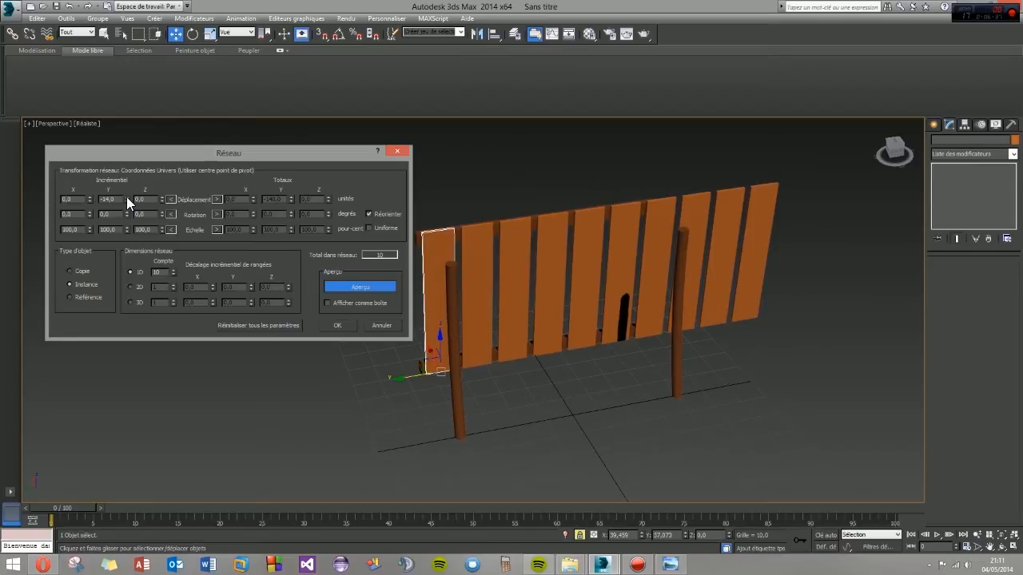
click(126, 199)
click(126, 199)
click(126, 202)
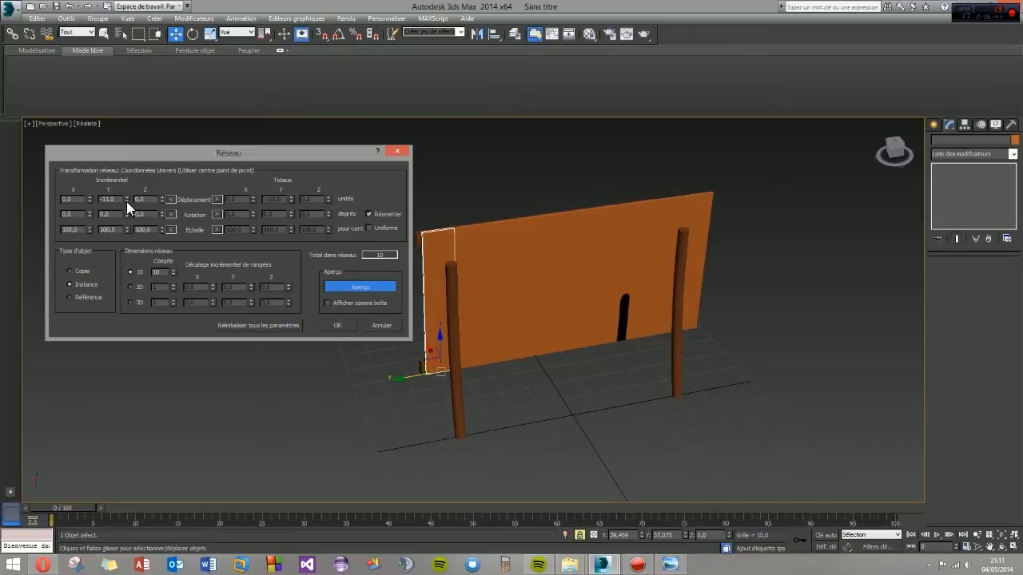
click(127, 201)
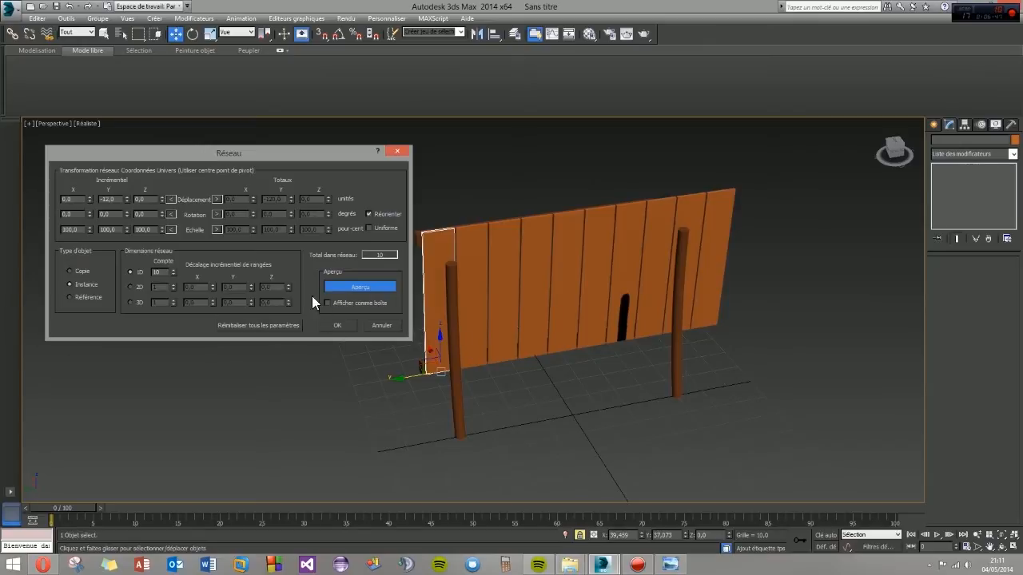
- Reduce the array count to 7 planks and create the array
click(173, 275)
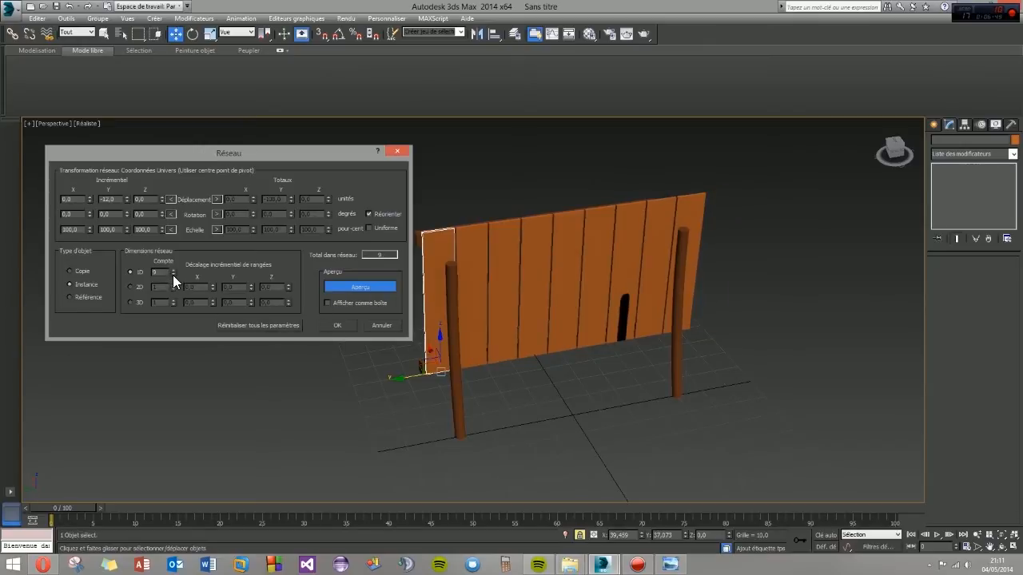
click(173, 275)
click(172, 275)
click(172, 275)
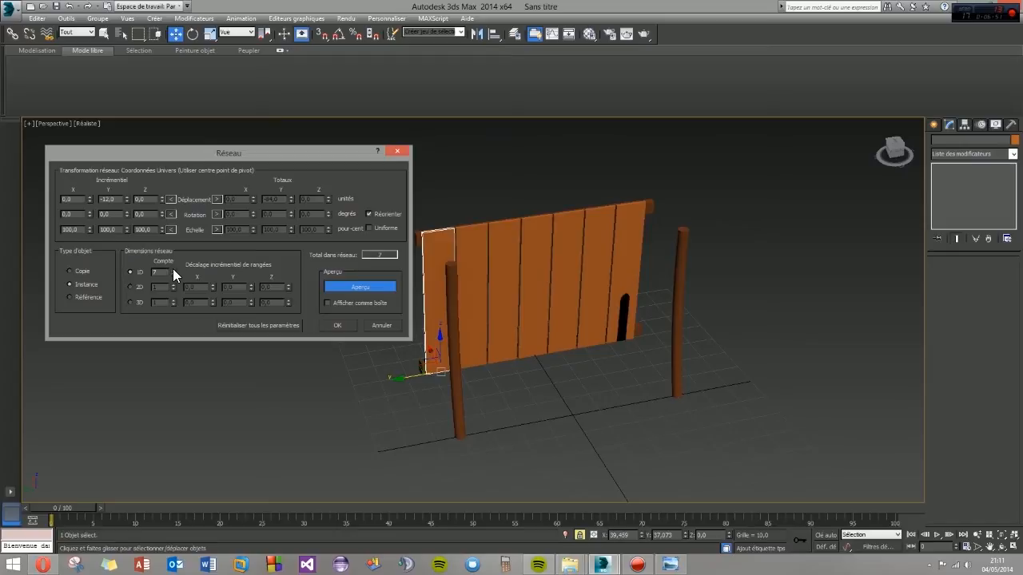
click(334, 327)
- Clone the upper beam onto the front of the planks at mid-height, at about X 37.85 and Z 27.76
alt+middle_drag(492, 338, 573, 319)
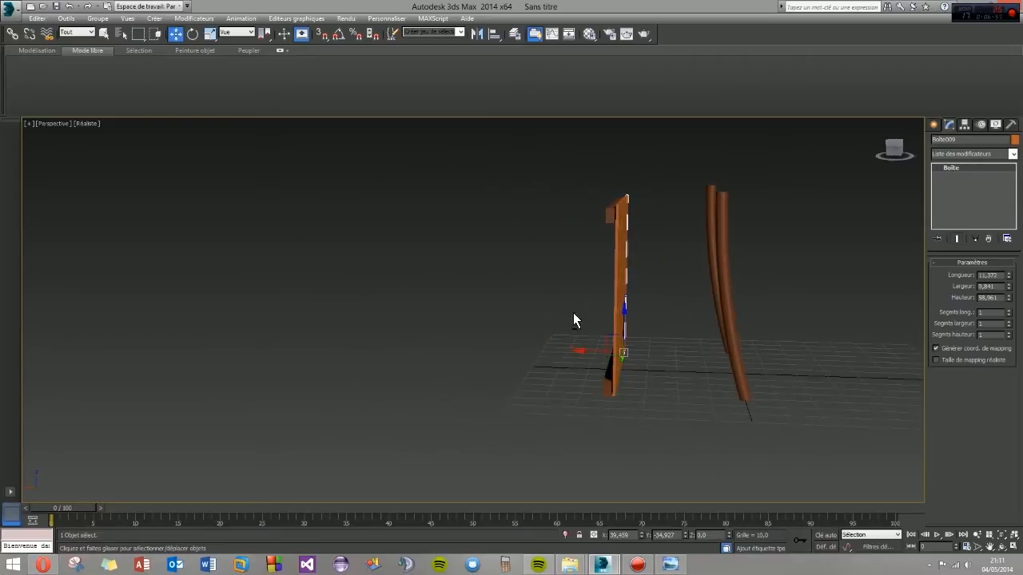
drag(613, 295, 652, 302)
alt+middle_drag(652, 302, 537, 360)
drag(589, 286, 597, 288)
alt+middle_drag(598, 289, 617, 242)
click(628, 202)
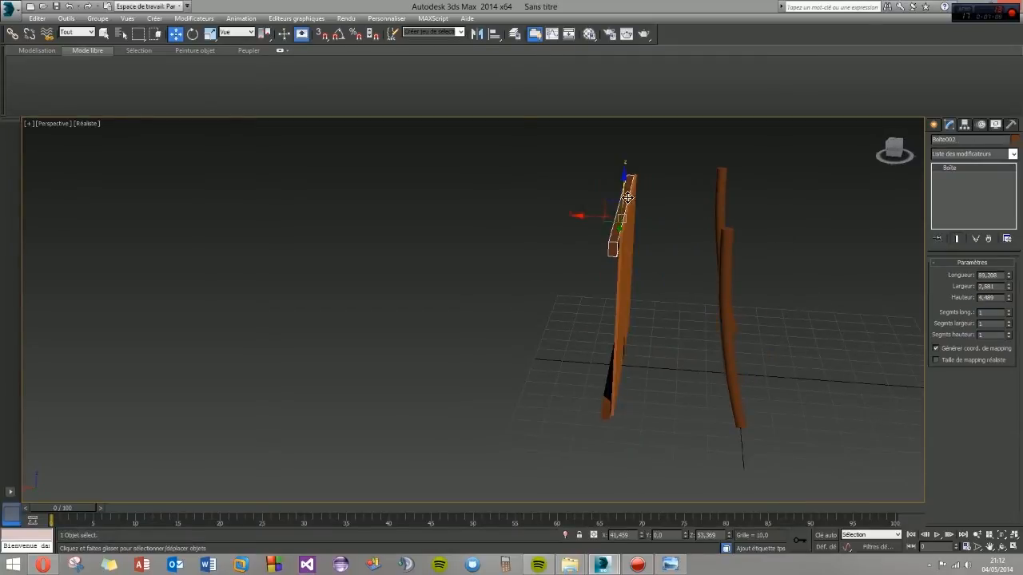
mouse_move(628, 192)
shift+mouse_down()
mouse_move(623, 268)
mouse_move(600, 291)
shift+mouse_up()
click(493, 325)
mouse_move(609, 340)
alt+middle_down()
mouse_move(517, 354)
mouse_move(564, 368)
mouse_move(589, 272)
alt+middle_up()
click(537, 374)
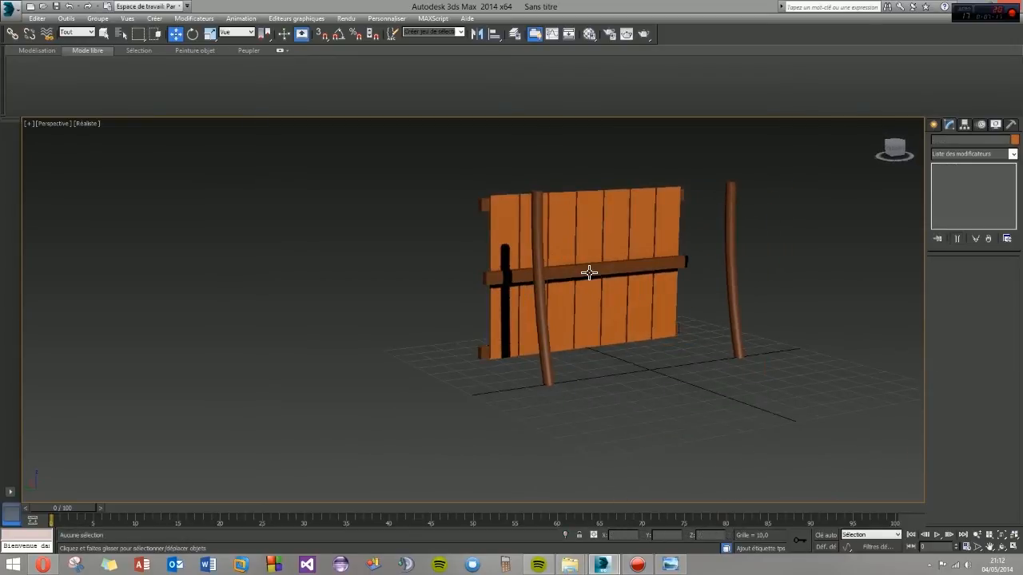
- Rotate the middle beam slightly so it slopes across the front of the planks
click(588, 274)
click(193, 35)
alt+middle_drag(530, 310, 527, 285)
drag(564, 257, 567, 250)
alt+middle_drag(567, 250, 586, 286)
- Tilt the upper beam behind the planks slightly about the X axis
click(627, 211)
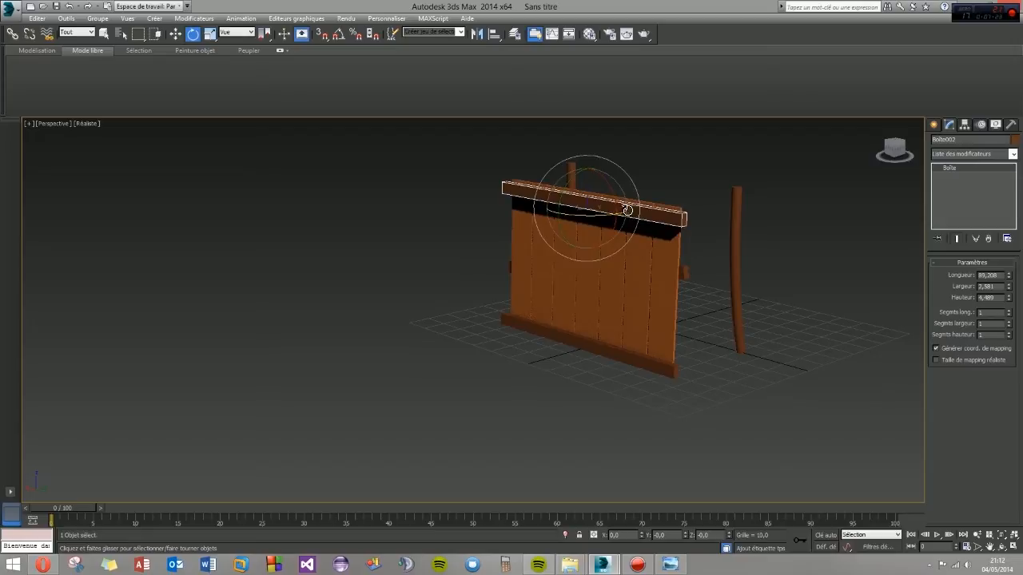
drag(613, 192, 614, 193)
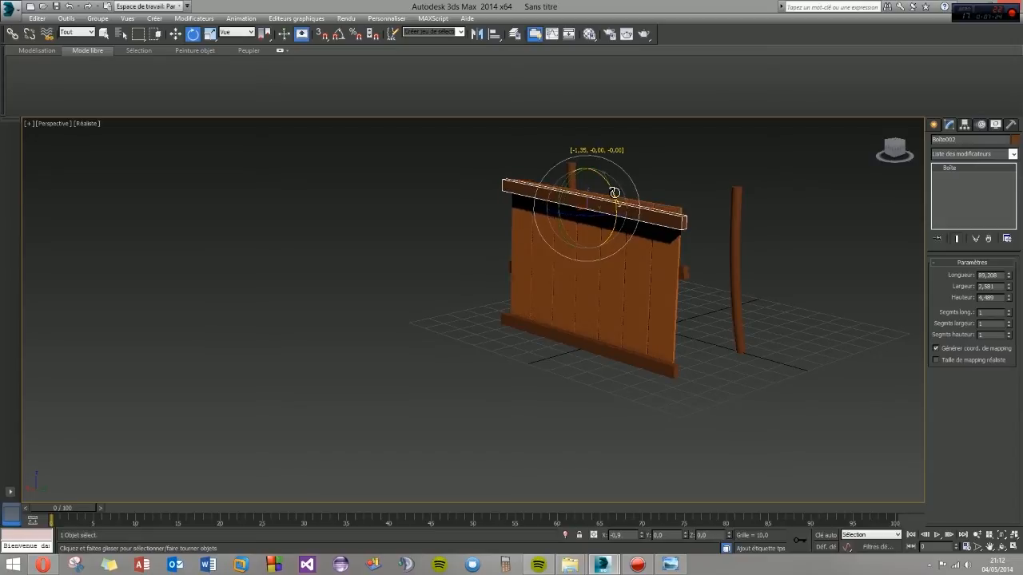
click(611, 360)
alt+middle_drag(573, 341, 444, 371)
click(707, 208)
alt+middle_drag(708, 207, 557, 294)
drag(567, 186, 560, 188)
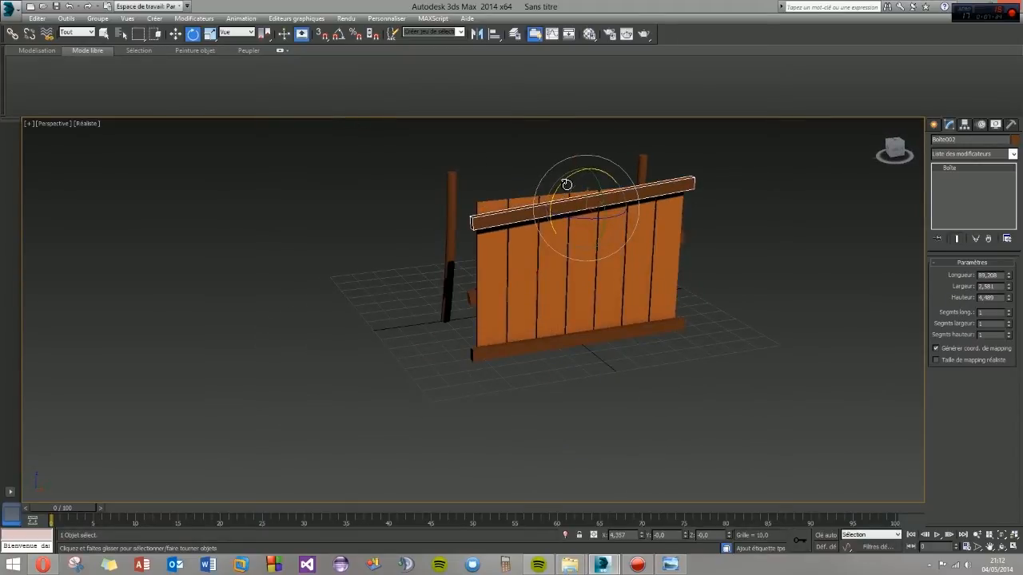
drag(565, 187, 574, 185)
- Lower the tilted upper beam slightly behind the planks and clear the selection
click(175, 34)
drag(589, 174, 588, 183)
alt+middle_drag(388, 265, 587, 285)
click(576, 274)
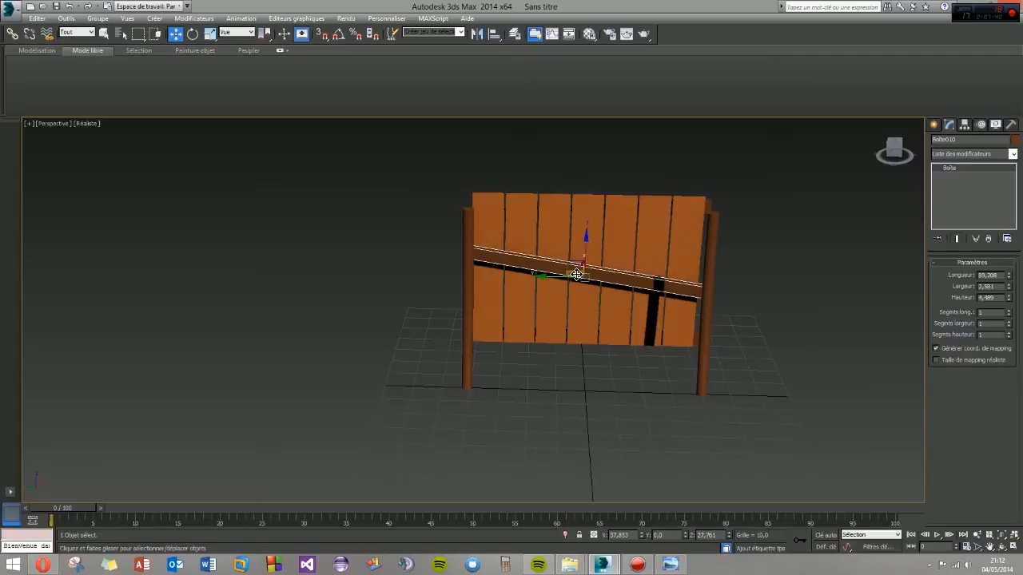
alt+middle_drag(591, 250, 573, 347)
click(459, 325)
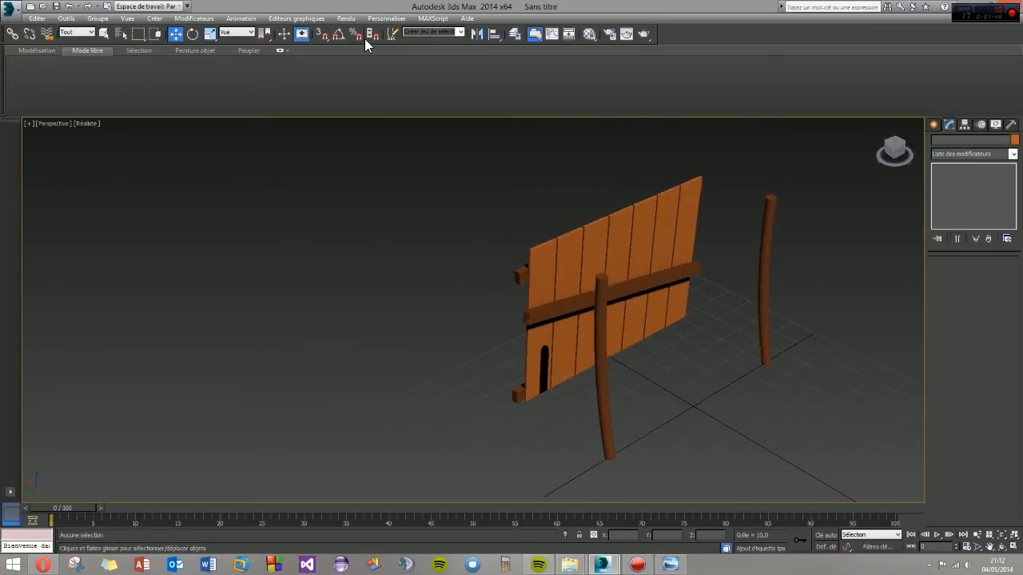
- Create an upright box on the ground at the wall's end, running from the planks toward the near post
click(934, 124)
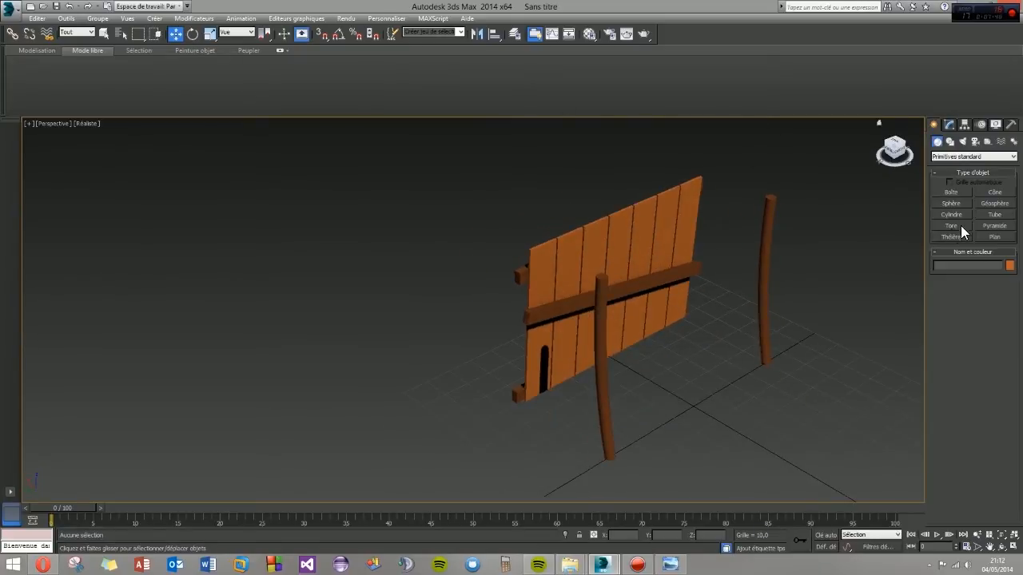
click(951, 194)
alt+middle_drag(543, 386, 506, 403)
drag(491, 417, 530, 492)
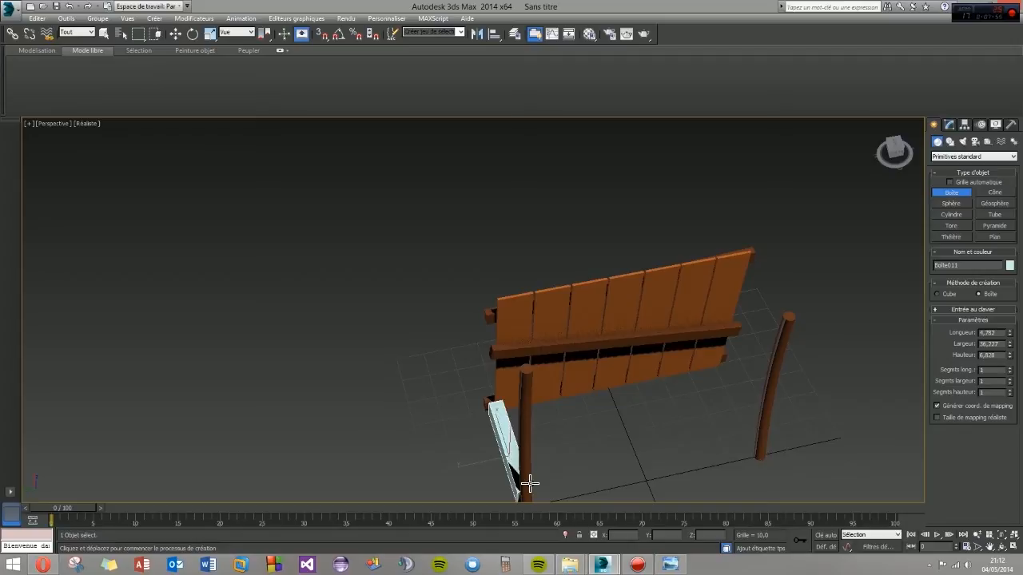
right_click(515, 465)
drag(492, 419, 524, 470)
click(518, 431)
- Move the box against the wall's end at about X 27.60, Y 41.33 and give it the dark brown custom colour
key(w)
alt+middle_drag(476, 435, 544, 410)
drag(470, 451, 469, 451)
alt+middle_drag(495, 442, 443, 429)
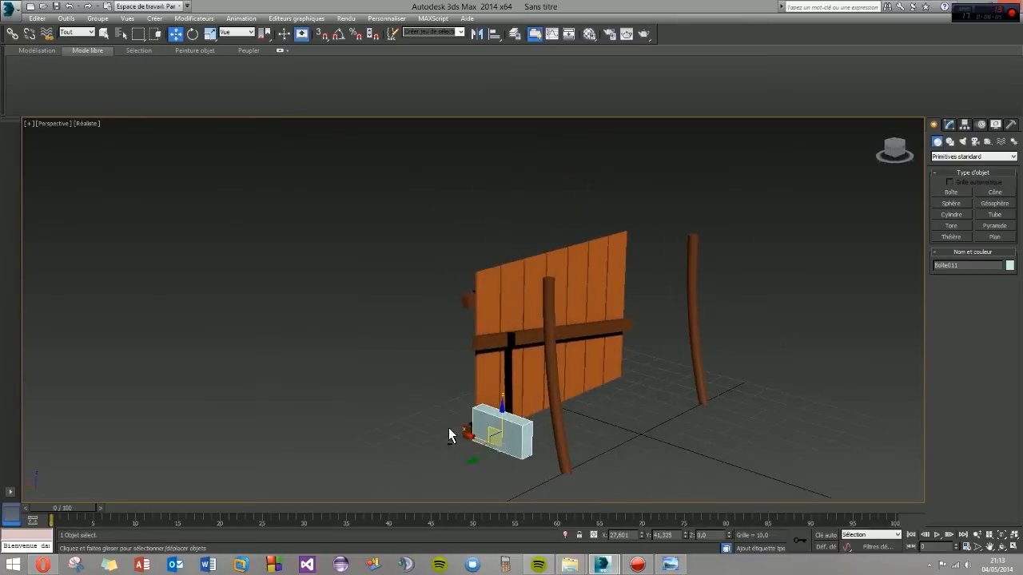
scroll(521, 442, up, 5)
click(1009, 265)
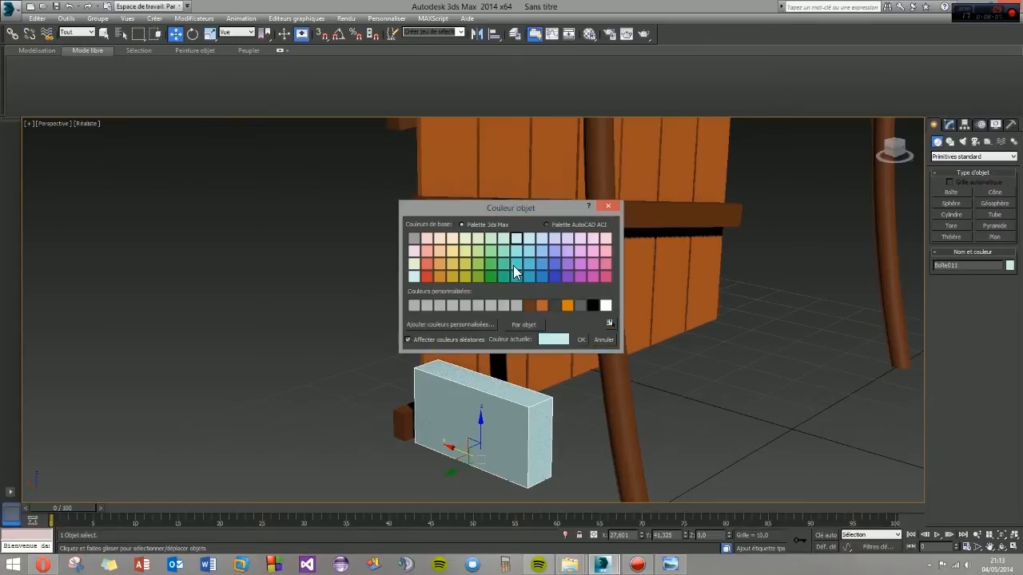
click(540, 305)
click(582, 340)
mouse_move(544, 418)
alt+middle_down()
mouse_move(485, 424)
mouse_move(525, 423)
alt+middle_up()
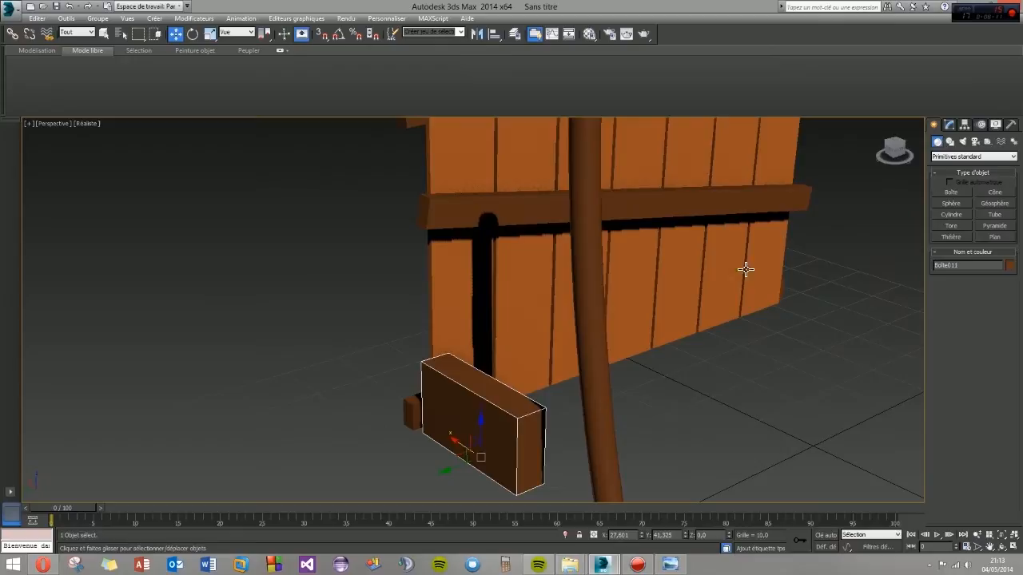
- Convert the box to Editable Poly and connect the two vertical edges of its post-side end face with a mid-height edge
click(950, 127)
right_click(951, 165)
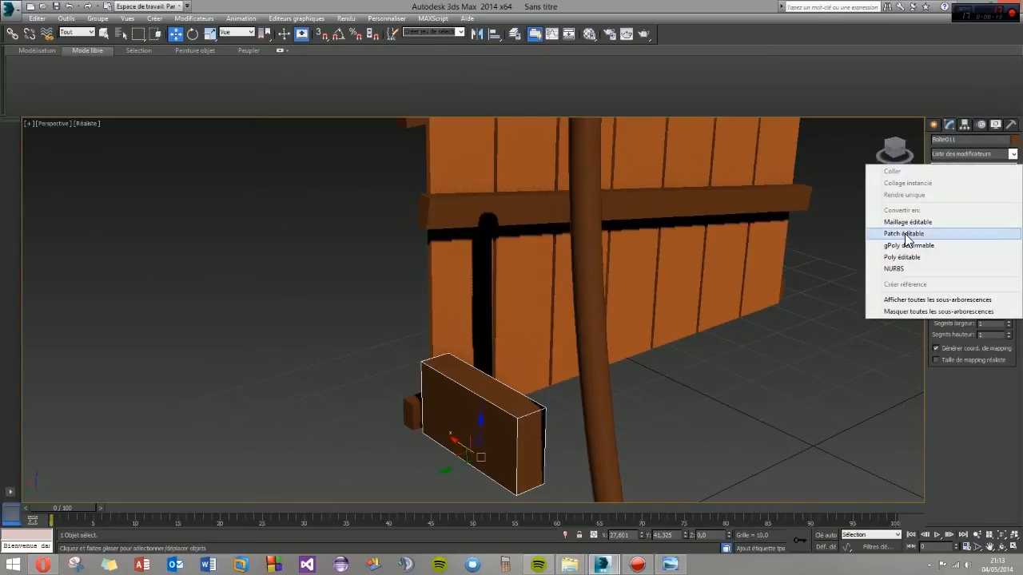
click(901, 257)
click(959, 275)
alt+middle_drag(796, 348, 565, 429)
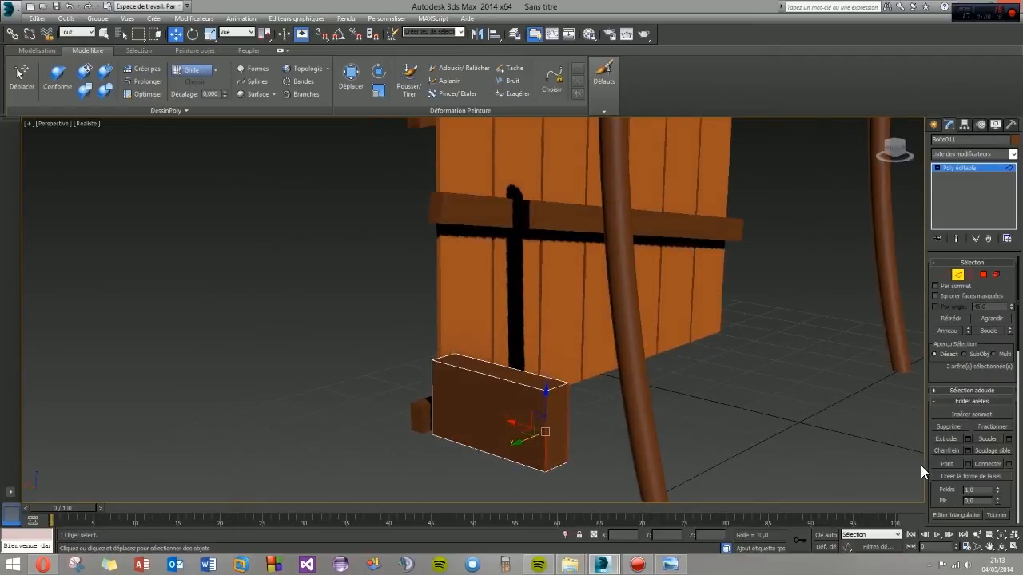
click(990, 465)
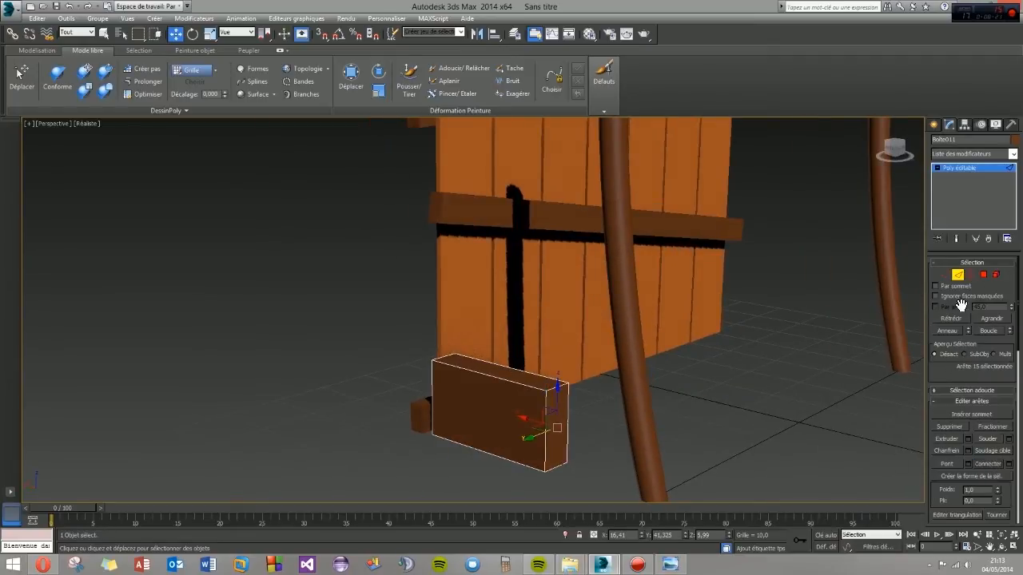
- Extrude the lower polygon of the end face toward the post, to about X 3.57
click(982, 275)
click(562, 458)
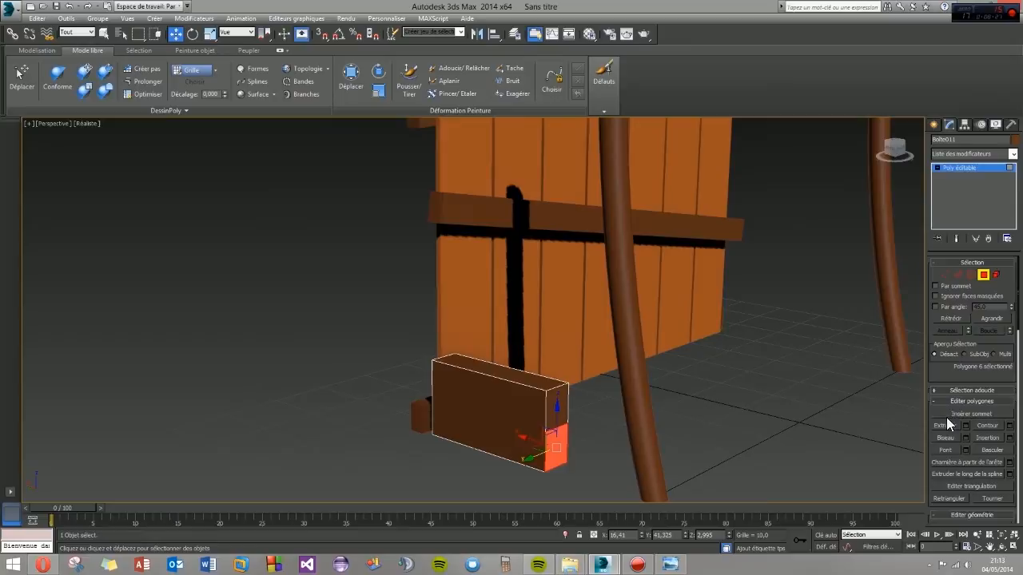
click(966, 425)
drag(479, 327, 475, 304)
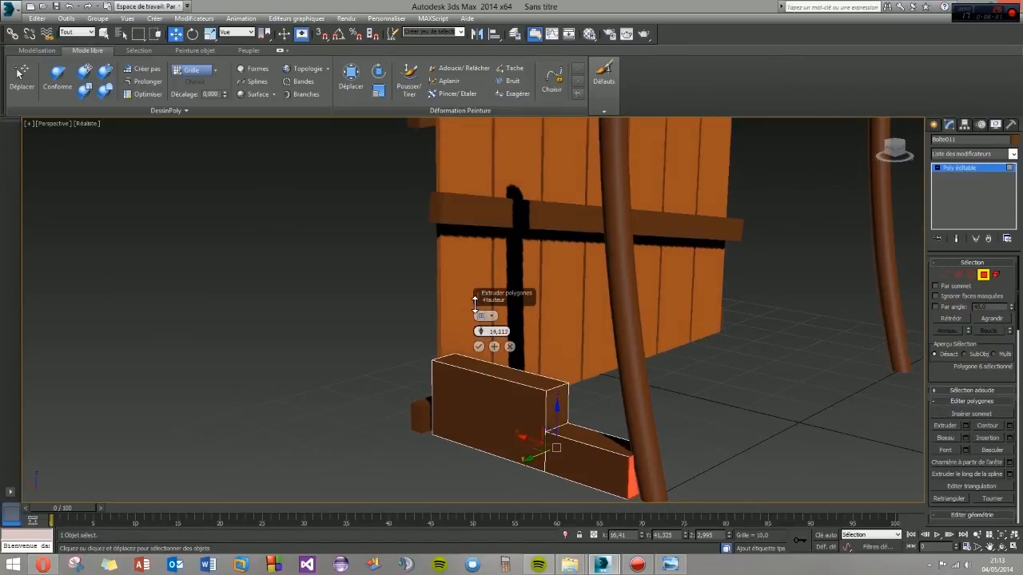
click(478, 346)
- Move the end face's top edge back toward the wall, to about X 24.60, to form a slope above the extrusion
click(959, 275)
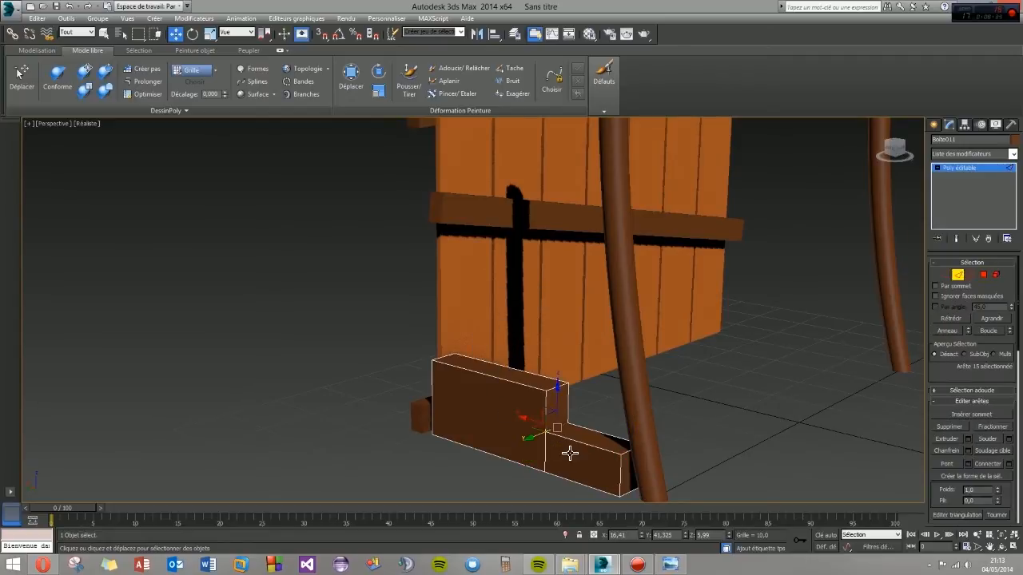
click(555, 391)
drag(533, 383, 491, 378)
alt+middle_drag(492, 378, 630, 366)
- Thin the piece by moving its inner side polygons toward the outer side
click(983, 276)
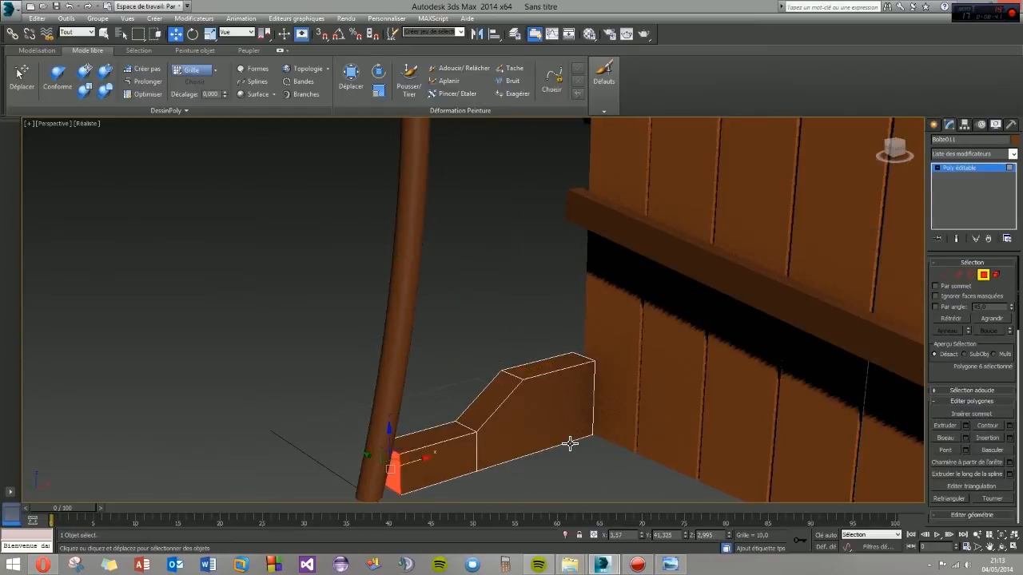
click(555, 444)
ctrl+click(442, 456)
drag(478, 432, 462, 426)
alt+middle_drag(463, 424, 527, 442)
- Move the bottom edge of the piece's end face about 1.7 along X toward the post so the end slants
key(2)
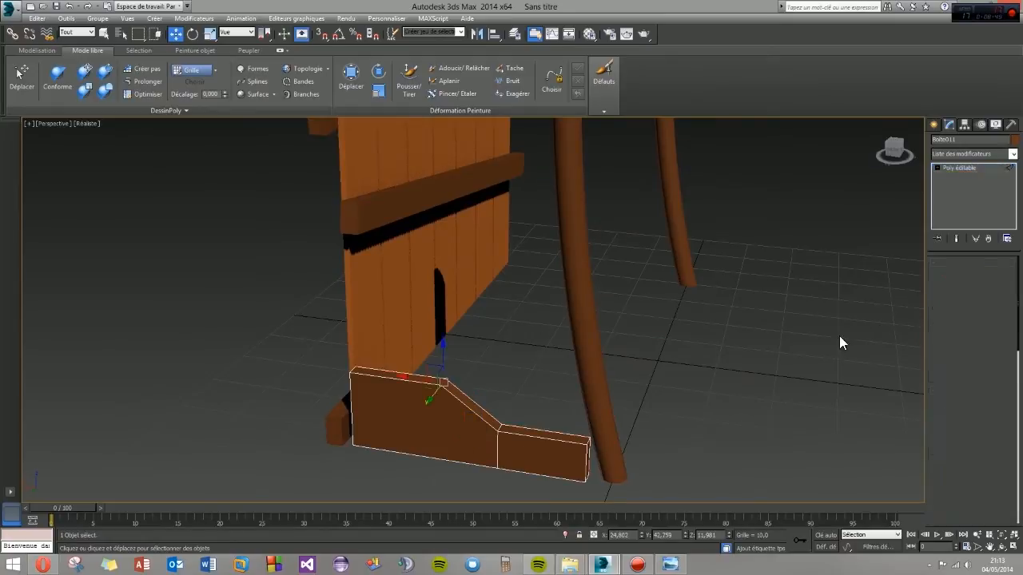
click(588, 482)
alt+middle_drag(581, 483, 486, 473)
click(594, 485)
alt+middle_drag(594, 485, 568, 487)
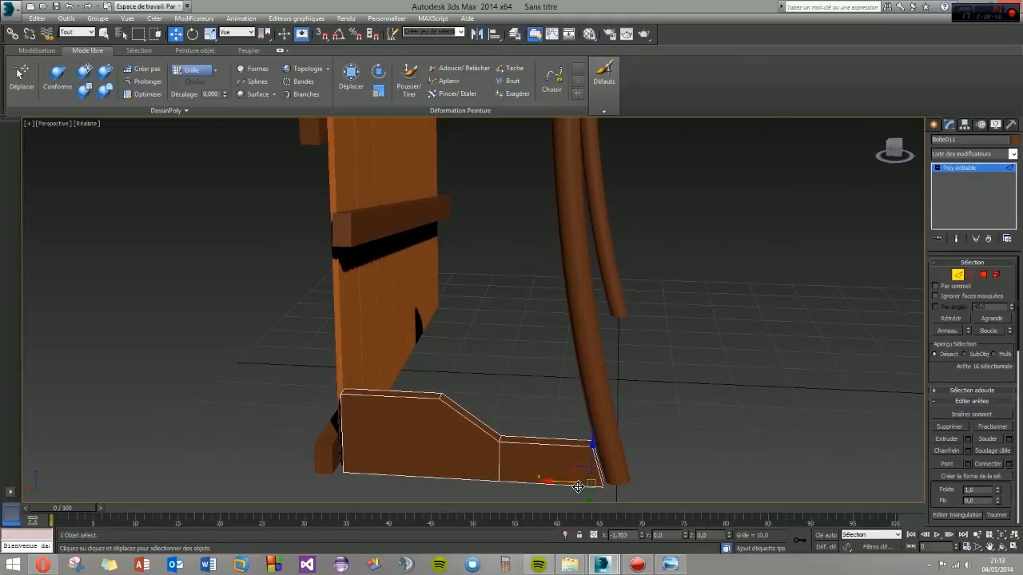
alt+middle_drag(577, 486, 471, 484)
- Move the whole side piece along Y to about 39.98, in line with the post
click(933, 125)
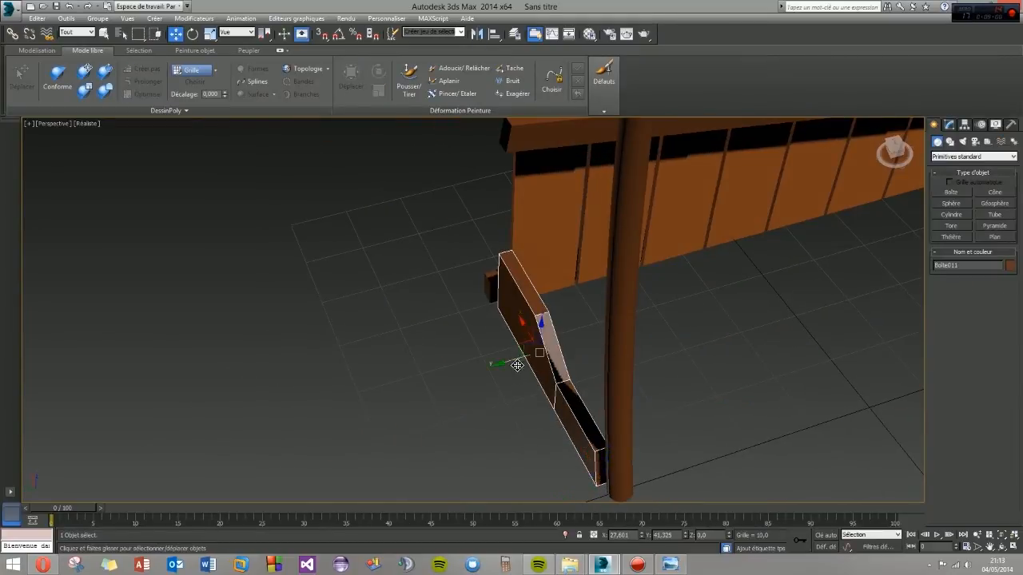
drag(517, 364, 525, 360)
- Chamfer all the edges outlining the side piece's top by a small amount, with additional segments to round them
click(950, 125)
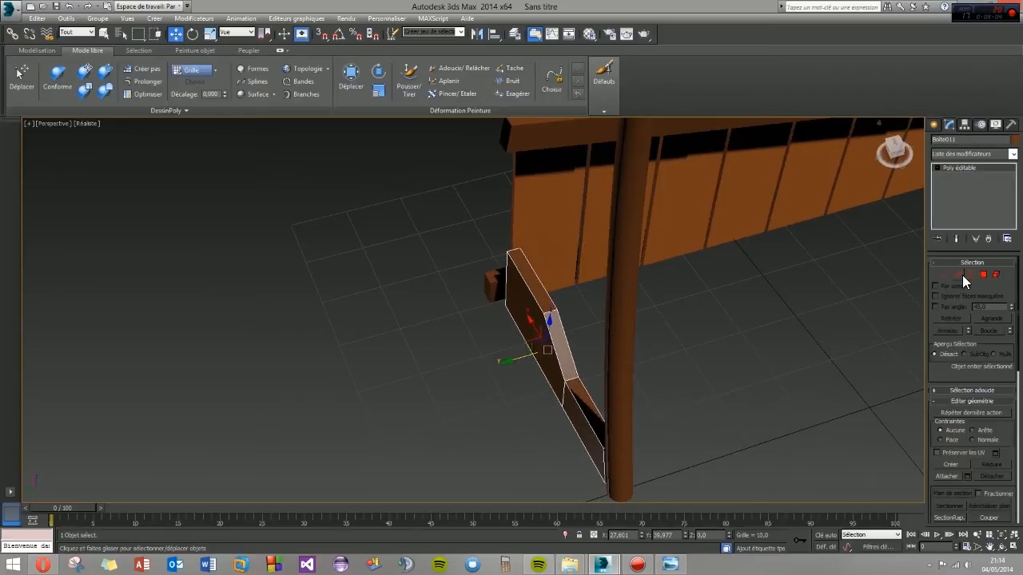
click(960, 275)
click(551, 339)
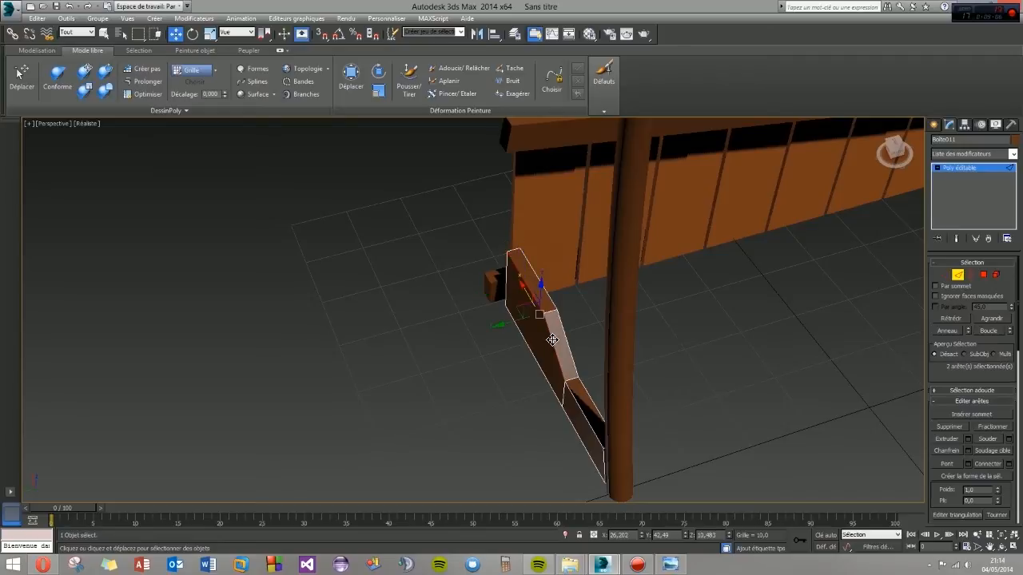
ctrl+click(582, 409)
alt+middle_drag(593, 439, 621, 434)
scroll(652, 423, up, 5)
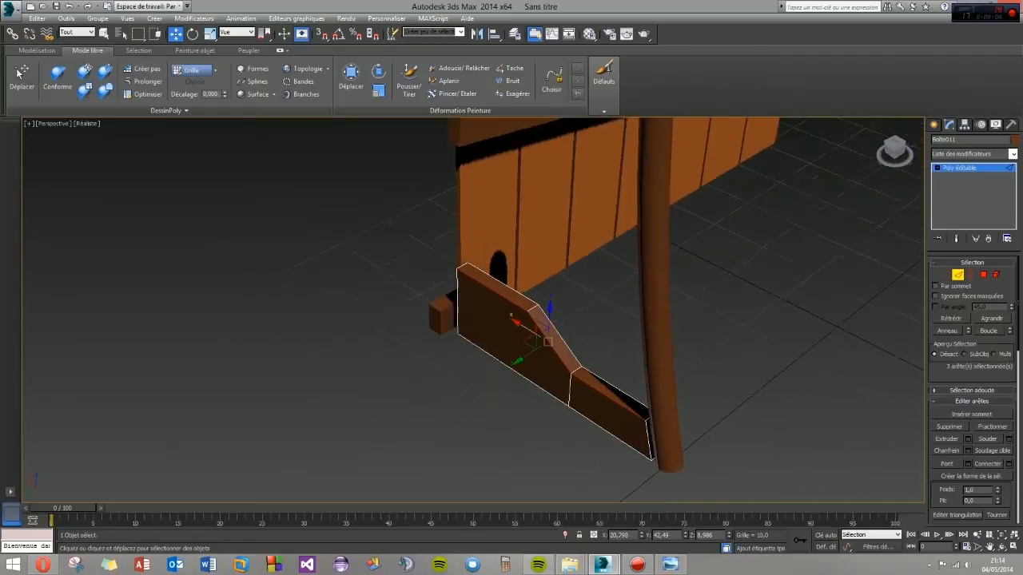
ctrl+click(637, 437)
ctrl+click(601, 372)
alt+middle_drag(449, 348, 501, 348)
middle_drag(501, 349, 691, 406)
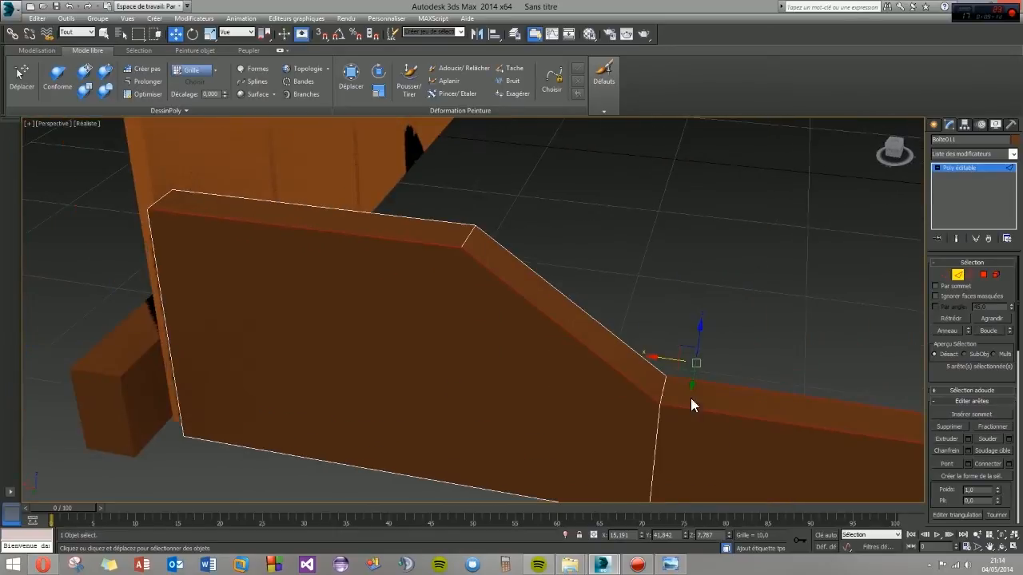
ctrl+drag(571, 324, 568, 324)
ctrl+drag(434, 191, 413, 234)
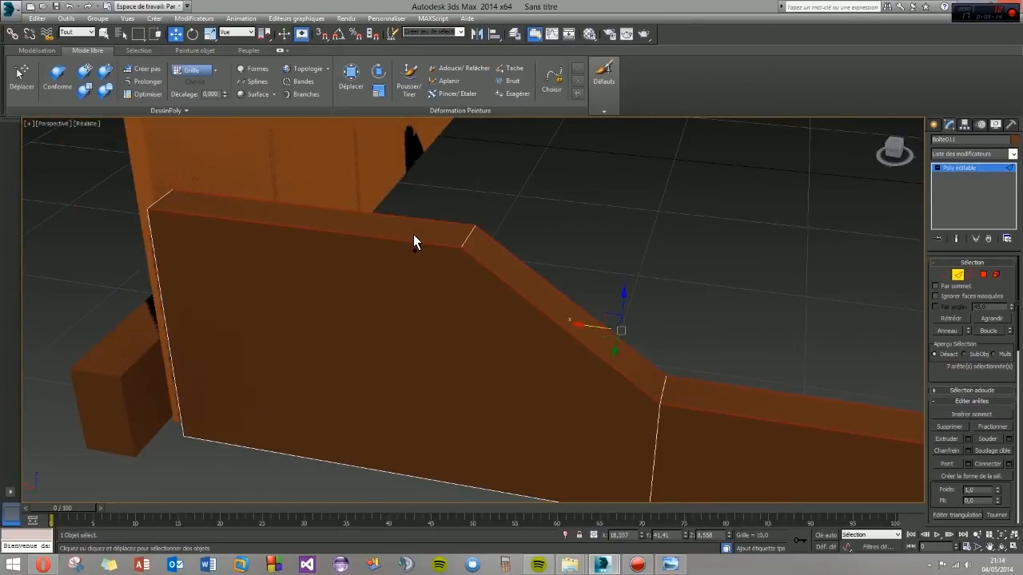
ctrl+click(166, 200)
scroll(411, 362, down, 5)
alt+middle_drag(459, 374, 427, 381)
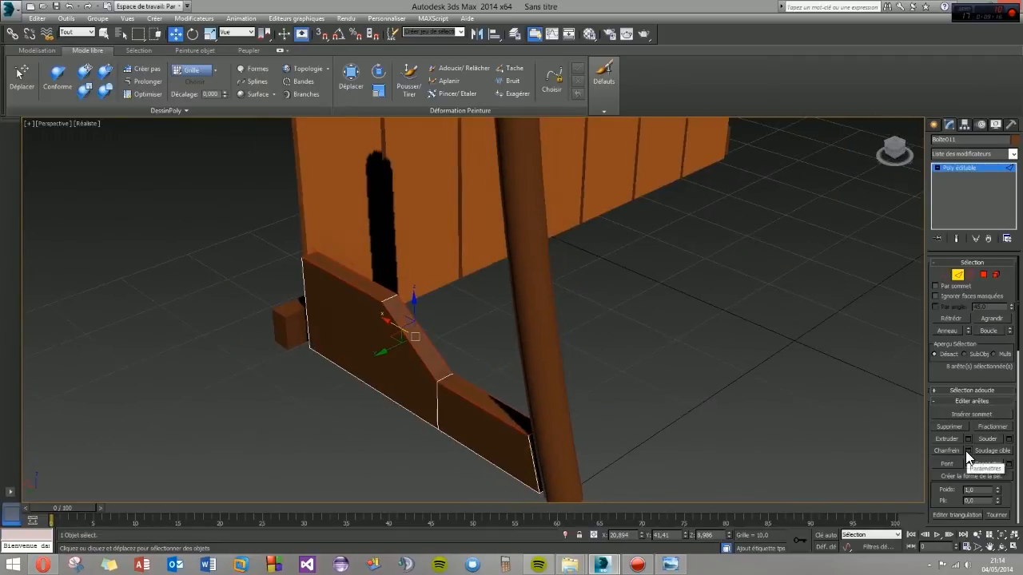
click(965, 450)
drag(480, 316, 479, 318)
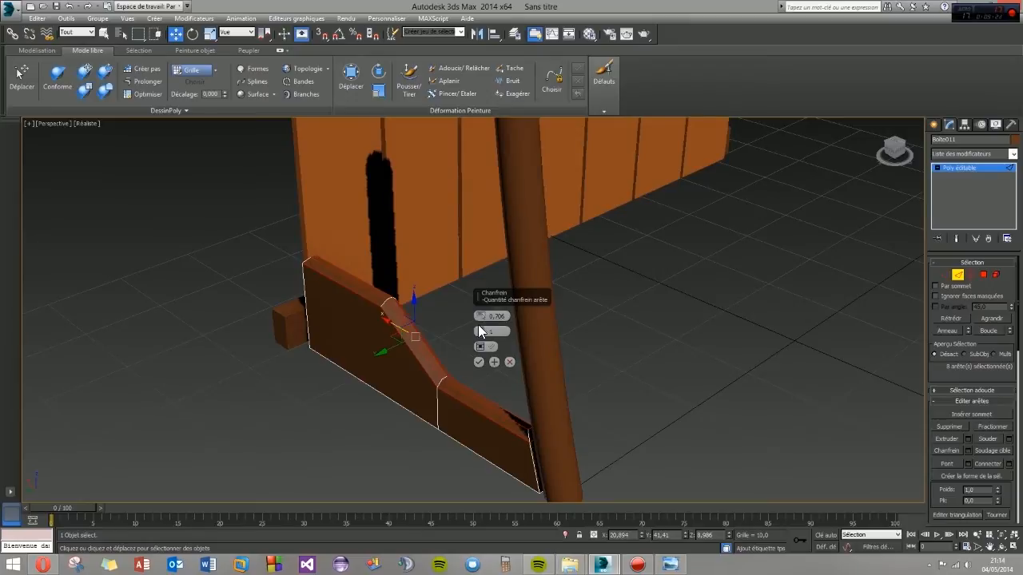
click(480, 330)
click(479, 330)
drag(479, 316, 479, 314)
click(478, 362)
alt+middle_drag(493, 413, 527, 408)
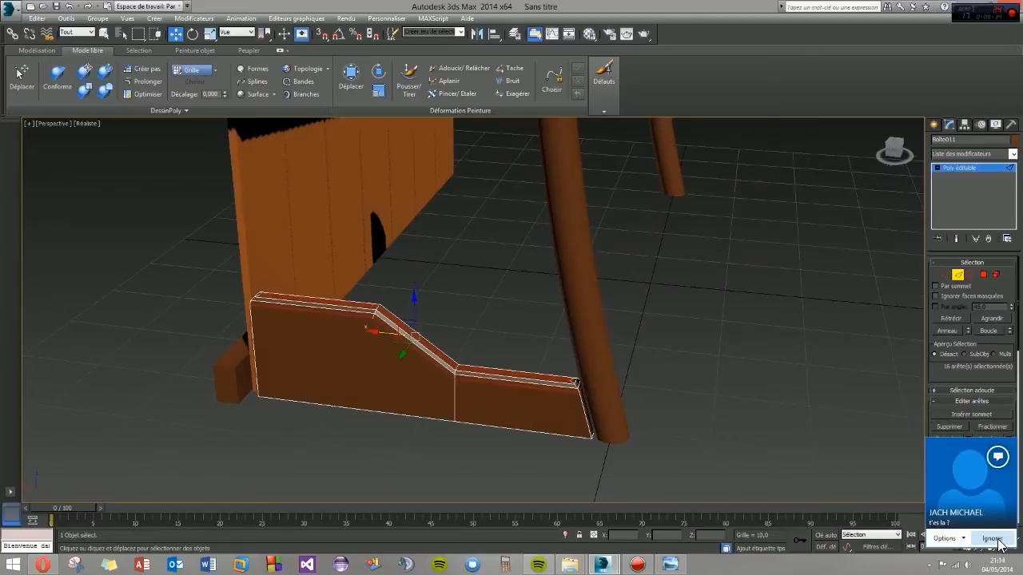
click(992, 539)
alt+middle_drag(468, 367, 338, 365)
click(570, 450)
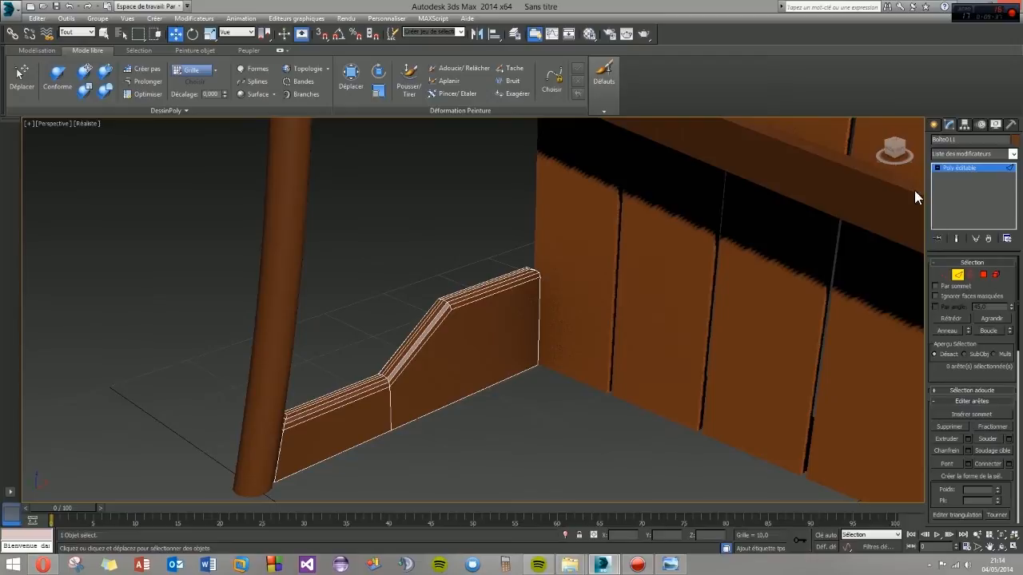
click(935, 125)
- Clone the chamfered side piece and place the copy between the wall and the post at the shelter's other end
scroll(537, 366, down, 6)
middle_drag(565, 392, 479, 350)
shift+drag(404, 304, 727, 367)
click(472, 324)
alt+middle_drag(475, 332, 606, 401)
click(495, 355)
alt+middle_drag(496, 355, 607, 298)
- Convert the wall's middle crossbeam to an editable poly and thin it by moving its front face toward the wall, to about X 37.75
click(508, 351)
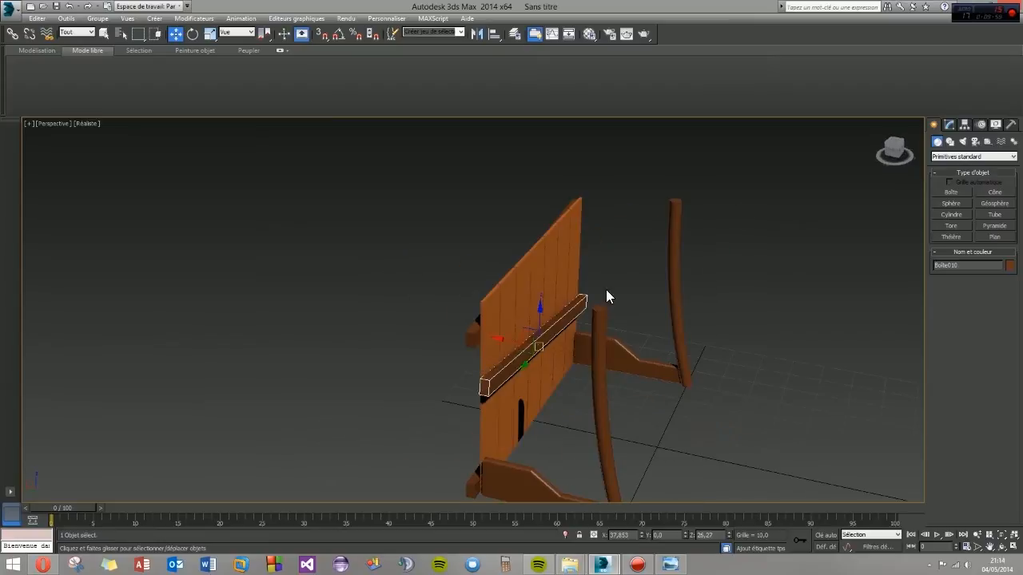
click(949, 125)
right_click(954, 173)
click(911, 259)
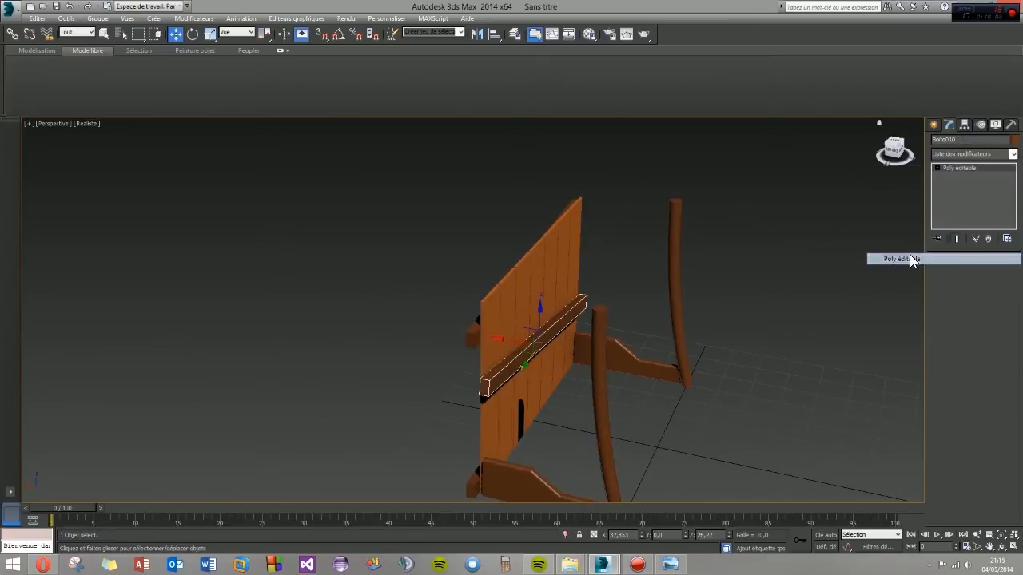
click(983, 275)
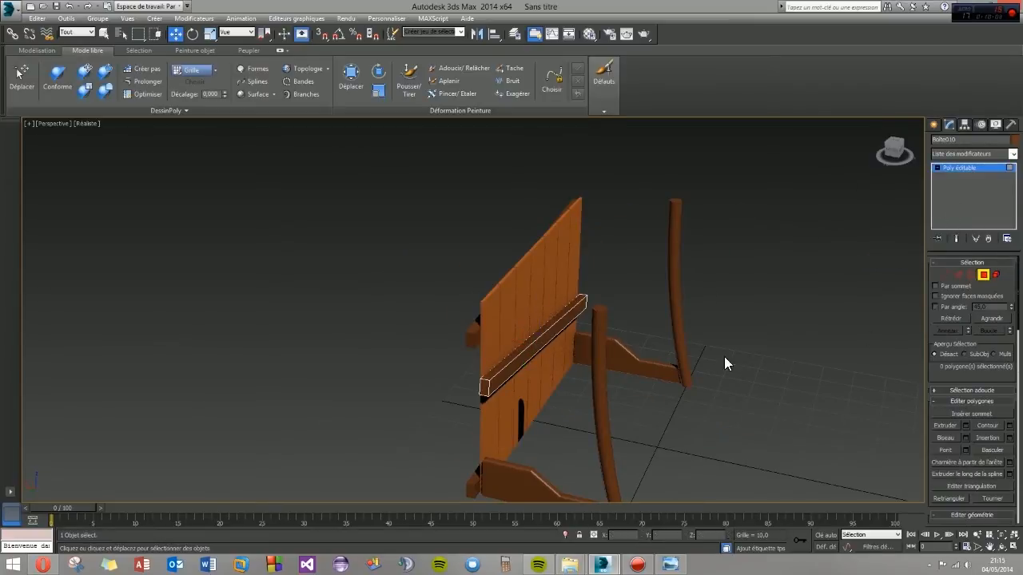
click(528, 360)
drag(512, 339, 507, 338)
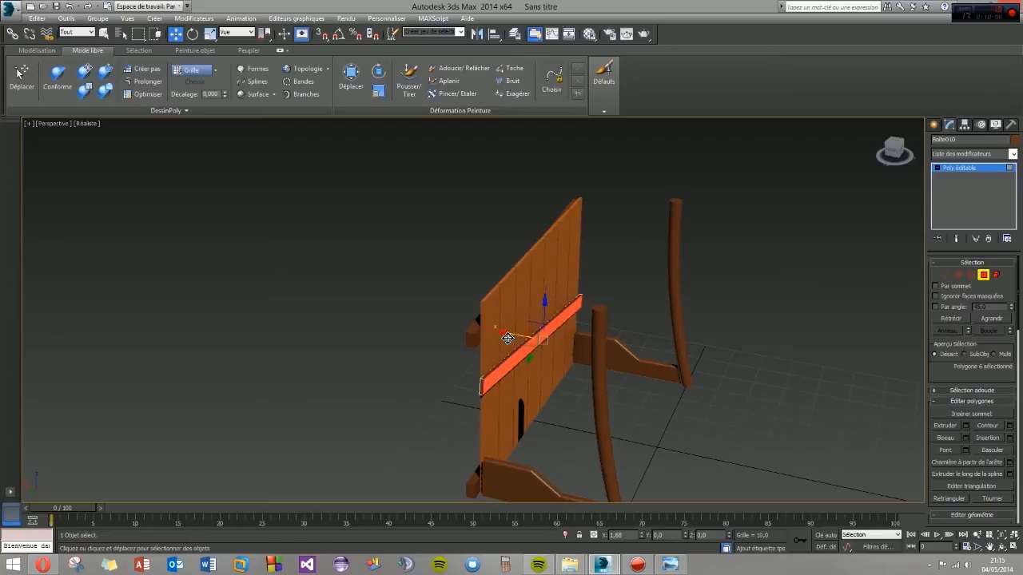
click(934, 125)
click(760, 384)
- Check the reference image and shorten both bent posts together by scaling them down along Z
alt+middle_drag(520, 418, 632, 404)
alt+middle_drag(501, 399, 448, 405)
middle_drag(616, 428, 576, 367)
scroll(528, 356, down, 2)
click(552, 347)
ctrl+click(698, 332)
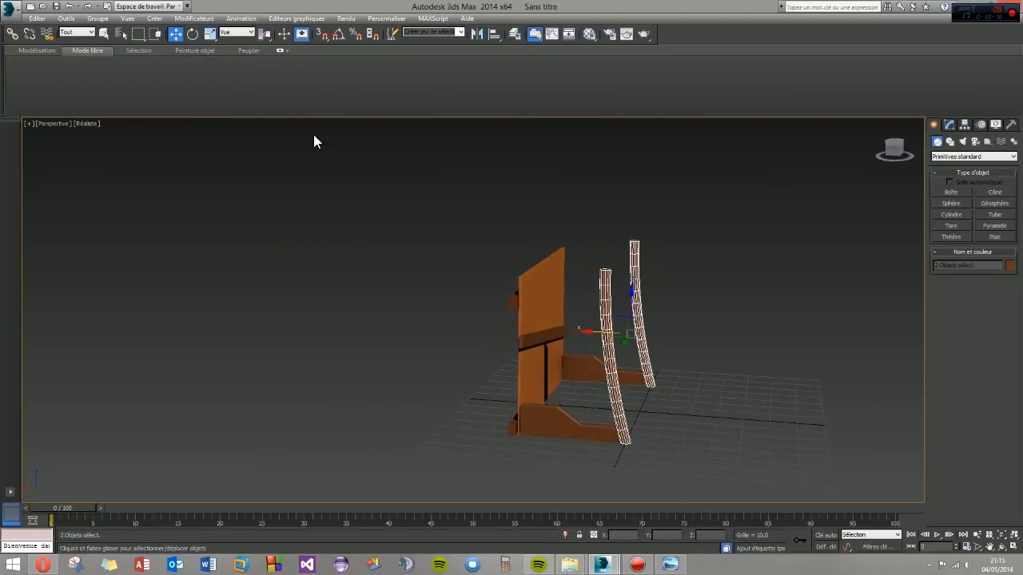
click(209, 36)
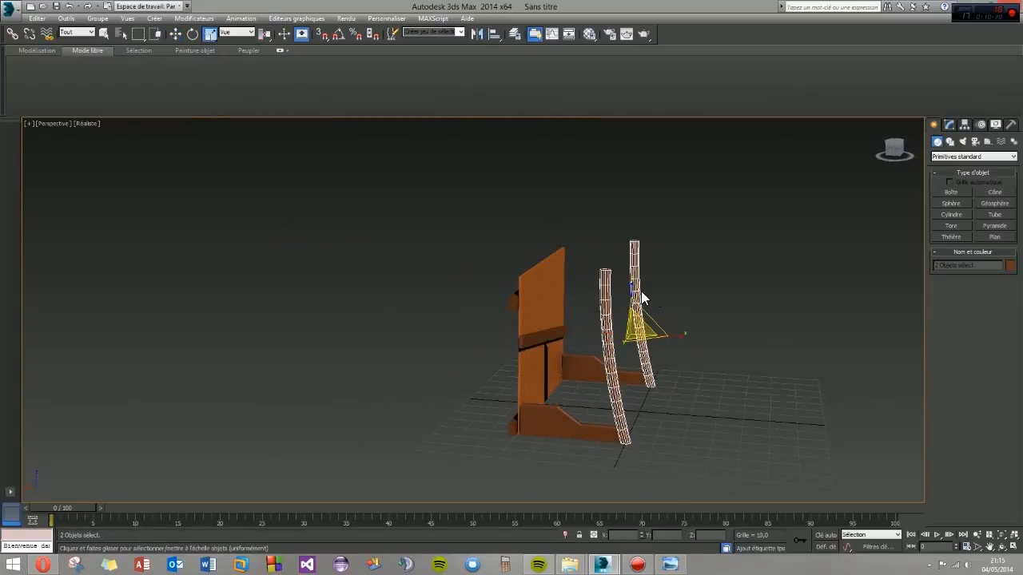
click(670, 565)
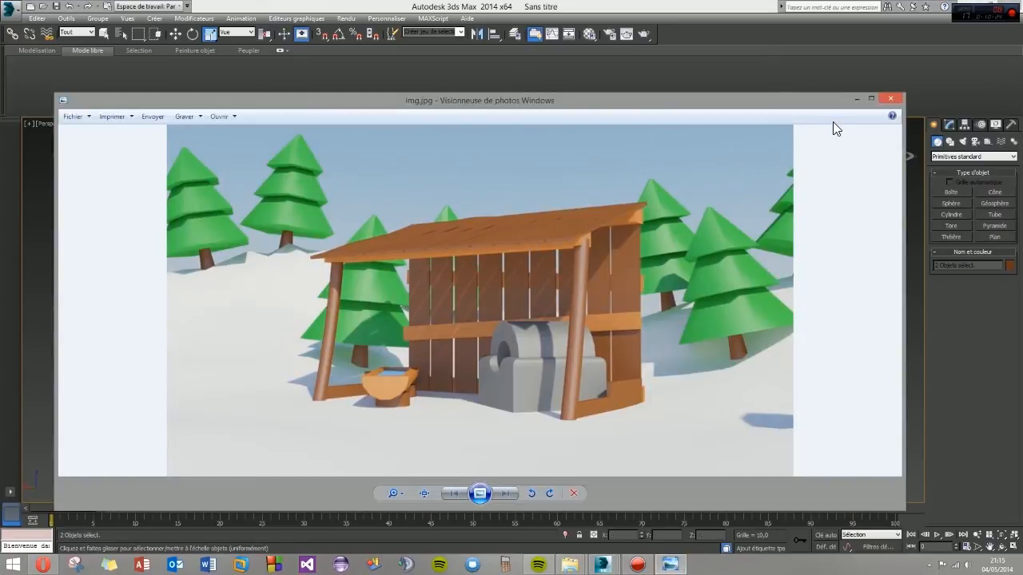
click(893, 99)
drag(632, 297, 634, 318)
click(176, 34)
alt+middle_drag(634, 317, 513, 397)
click(513, 398)
- Reduce the height of both posts further with another Z scaling
alt+middle_drag(649, 399, 752, 404)
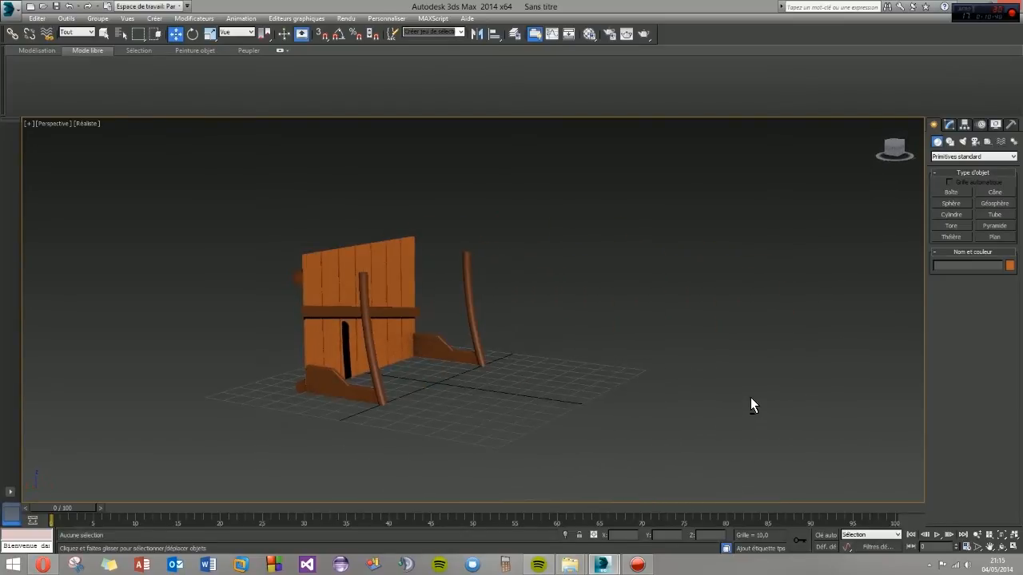
click(477, 306)
ctrl+click(368, 329)
click(208, 34)
drag(428, 285, 433, 300)
click(175, 35)
alt+middle_drag(366, 352, 400, 350)
click(521, 320)
- Clone the wall's bottom back beam and place the copy on top of the posts, at about X 8.65, Z 47.95
alt+middle_drag(520, 319, 424, 313)
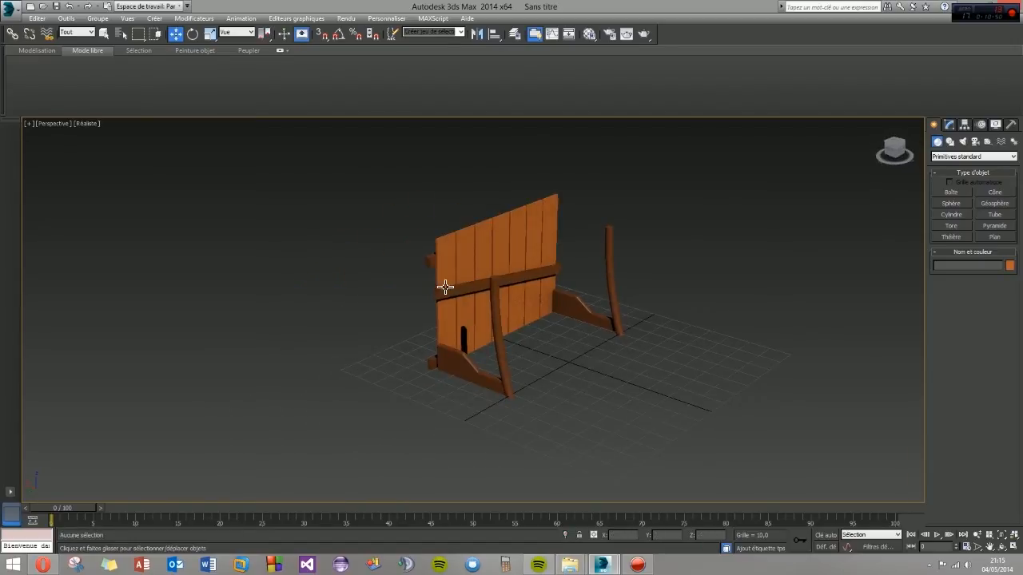
click(432, 366)
shift+drag(472, 333, 543, 369)
click(486, 326)
drag(573, 333, 558, 225)
alt+middle_drag(491, 294, 529, 270)
scroll(529, 268, up, 4)
- Convert the post beam to an editable poly and widen it by moving its outer face to X 6.22 and inner face to X 11.93
click(949, 126)
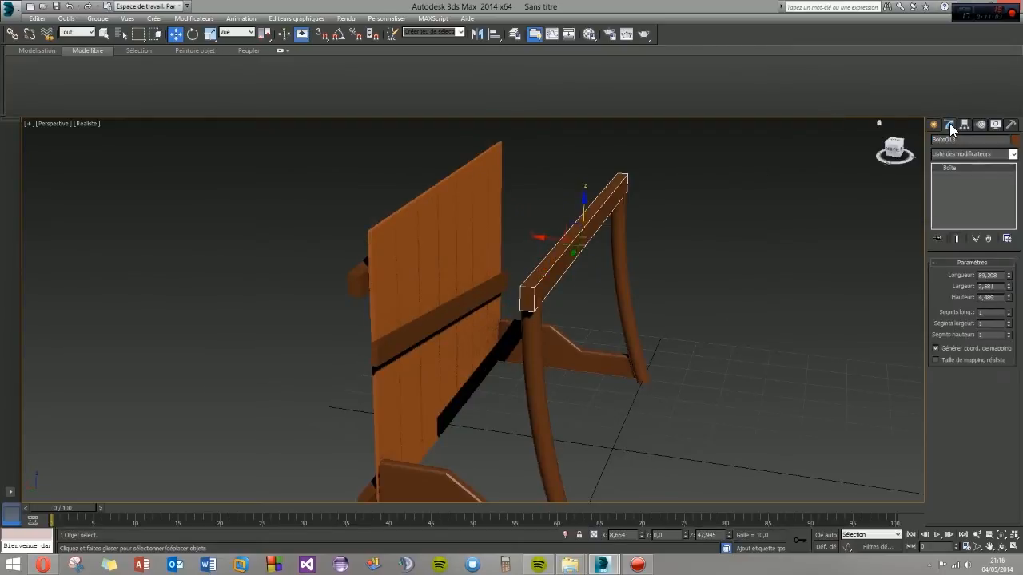
right_click(955, 172)
click(902, 258)
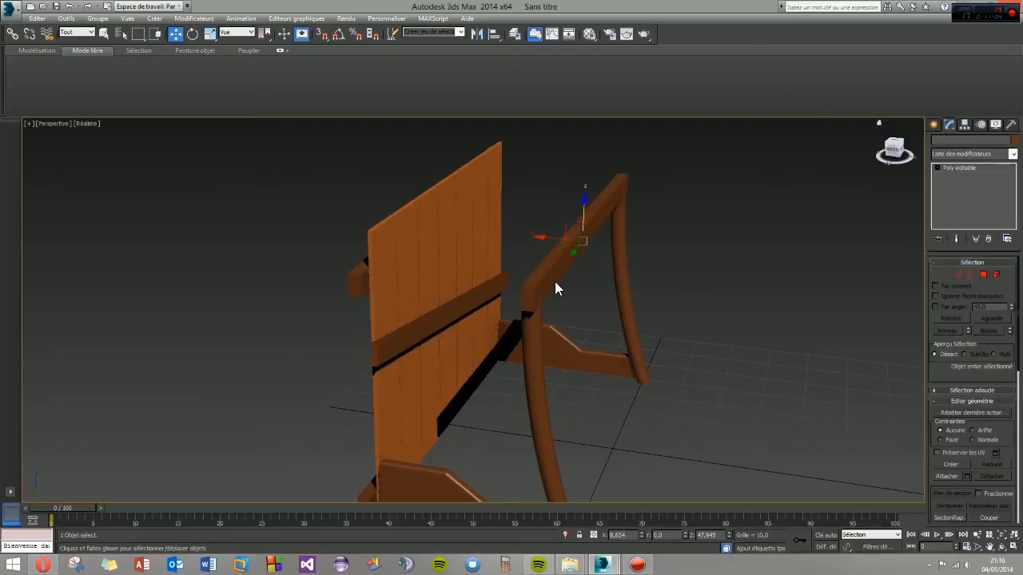
click(956, 275)
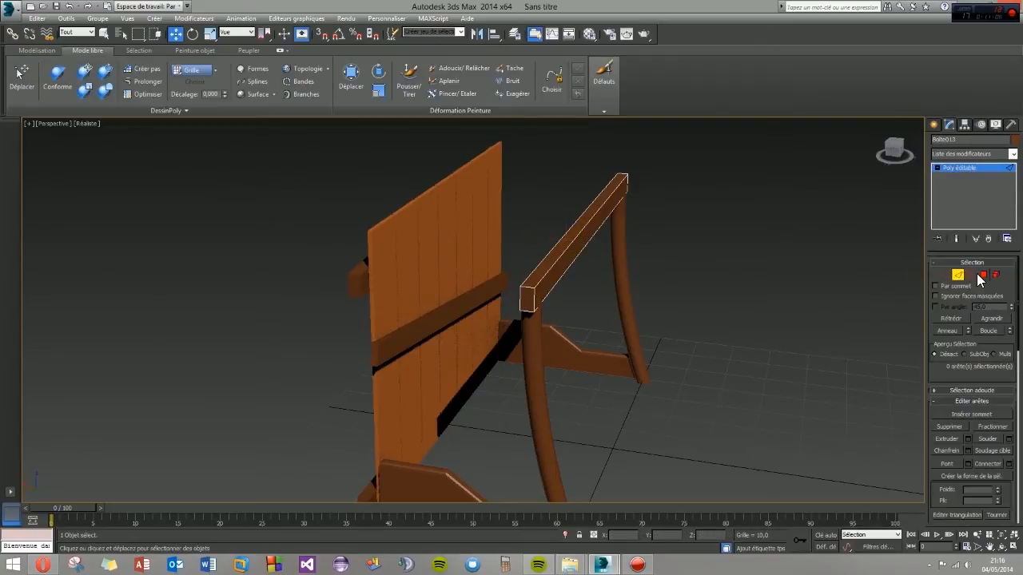
click(982, 275)
click(568, 265)
drag(561, 232, 567, 234)
alt+middle_drag(561, 233, 498, 293)
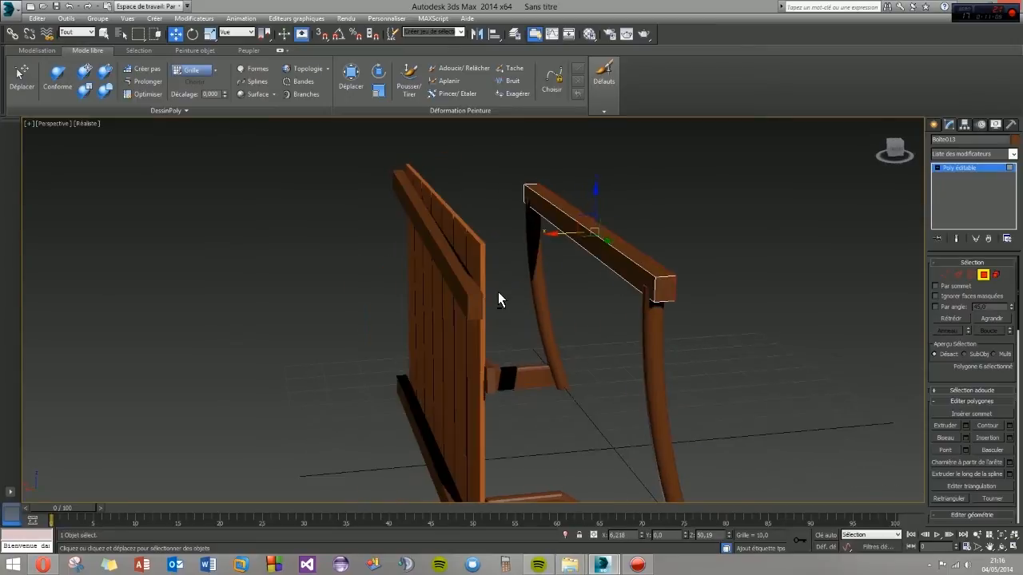
click(616, 266)
drag(550, 239, 541, 241)
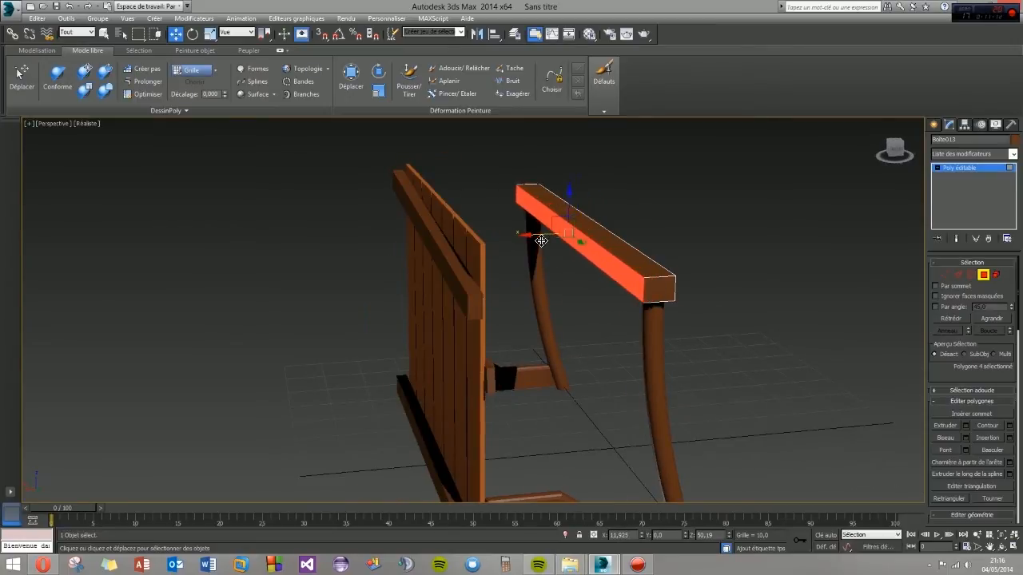
- Slope the post beam's top by lowering its outer top edge to about Z 49.60
click(958, 276)
alt+middle_drag(663, 288, 572, 306)
click(551, 237)
drag(595, 198, 594, 209)
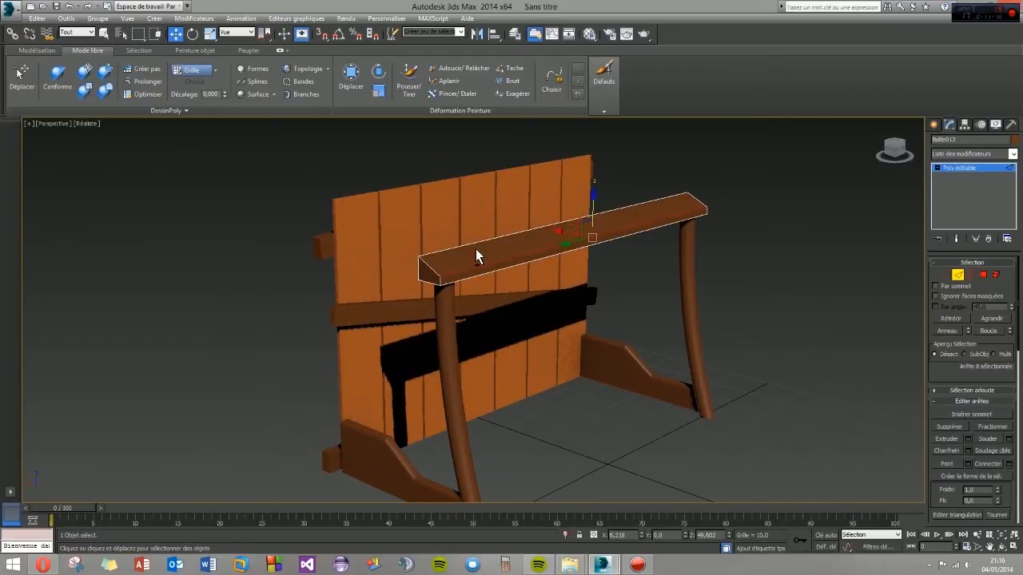
alt+middle_drag(475, 249, 523, 238)
click(562, 225)
alt+middle_drag(507, 257, 489, 264)
click(933, 126)
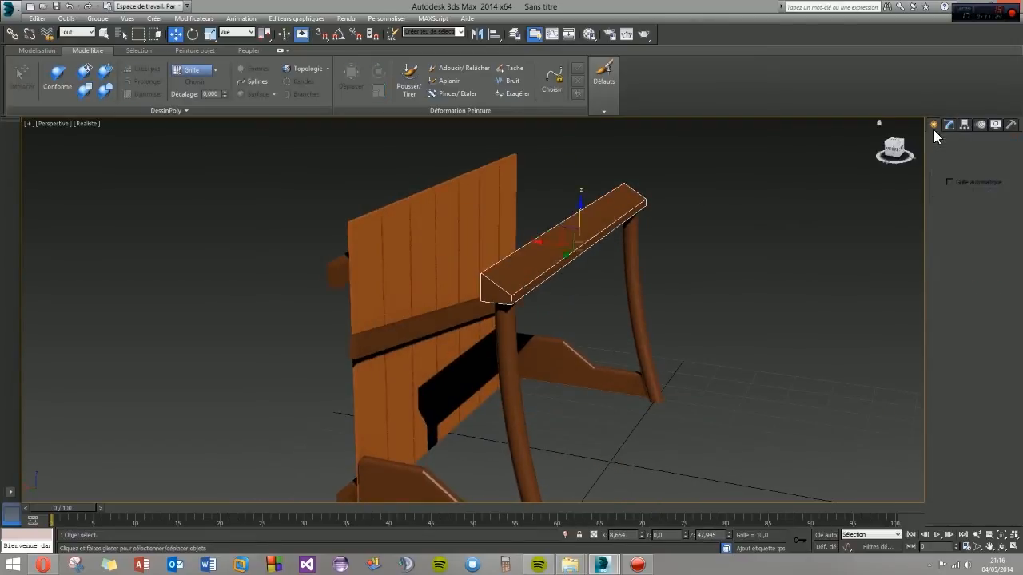
alt+middle_drag(540, 307, 573, 311)
shift+drag(551, 250, 425, 231)
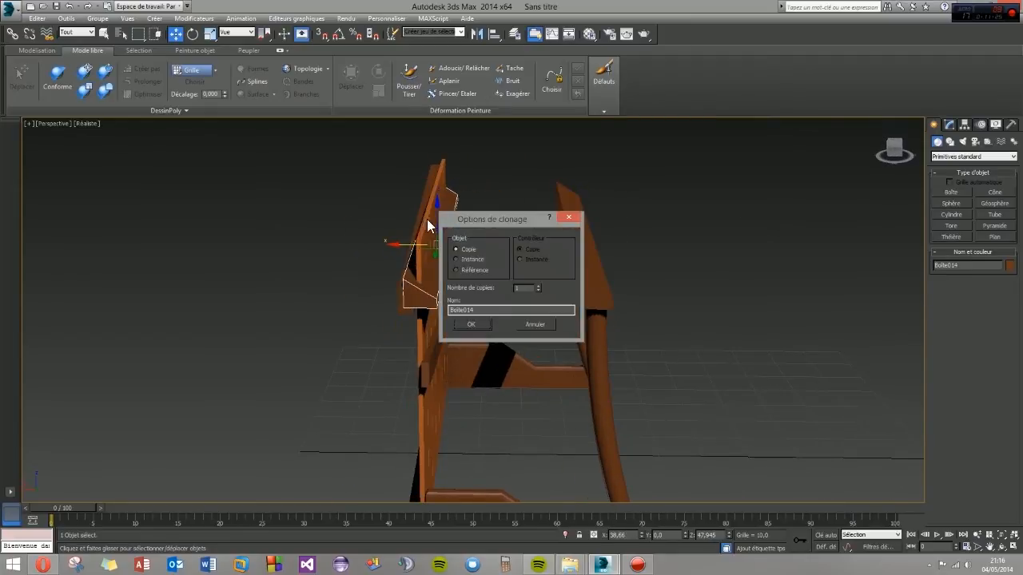
click(467, 324)
drag(441, 213, 442, 151)
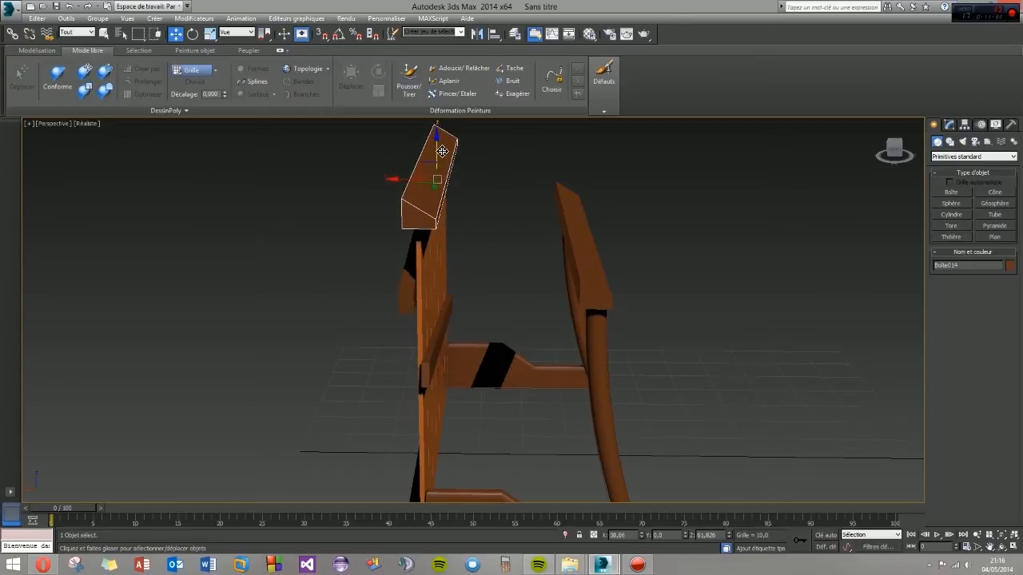
key(ctrl+z)
key(ctrl+z)
- Clone the sloped beam along X to about 38.32 and raise the copy to the top of the back wall
shift+drag(552, 250, 408, 238)
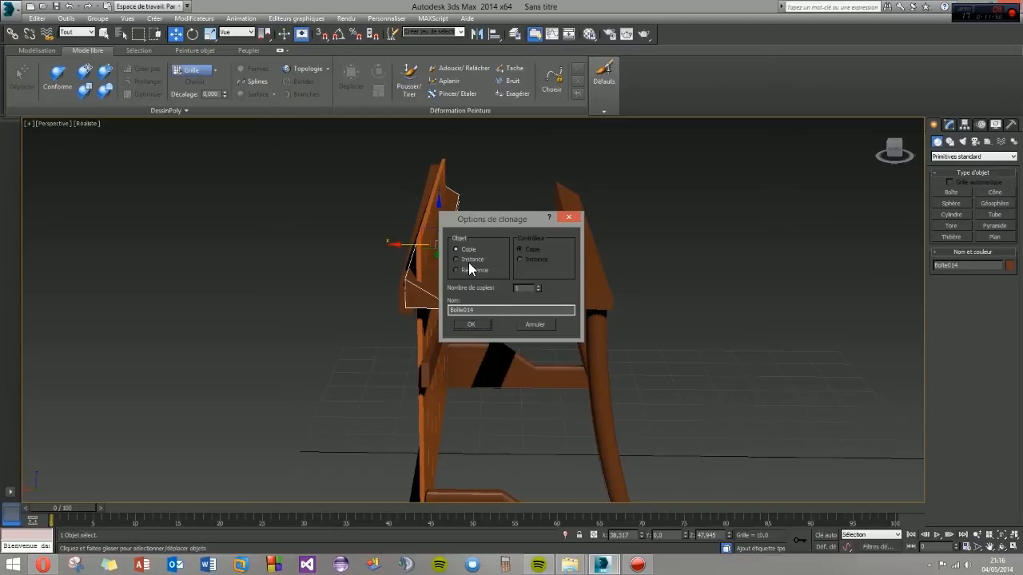
click(472, 325)
mouse_move(436, 238)
mouse_down()
mouse_move(438, 138)
mouse_move(439, 171)
mouse_up()
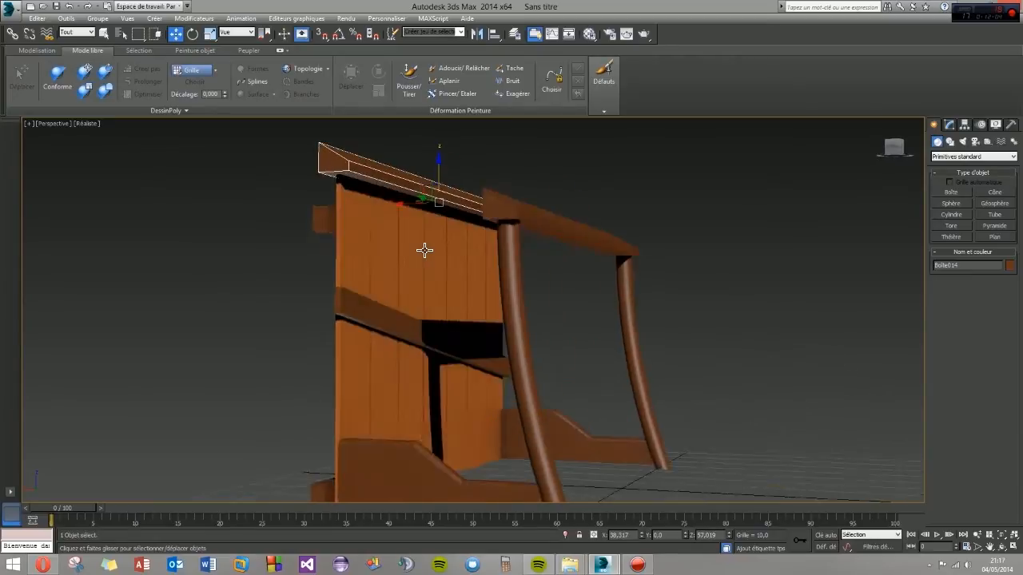
- Fine-tune the wall beam's height to about Z 58.25
mouse_move(425, 251)
alt+middle_down()
mouse_move(452, 259)
mouse_move(418, 264)
alt+middle_up()
key(alt+w)
middle_drag(641, 198, 611, 216)
scroll(662, 169, up, 4)
key(alt+w)
middle_drag(507, 246, 536, 230)
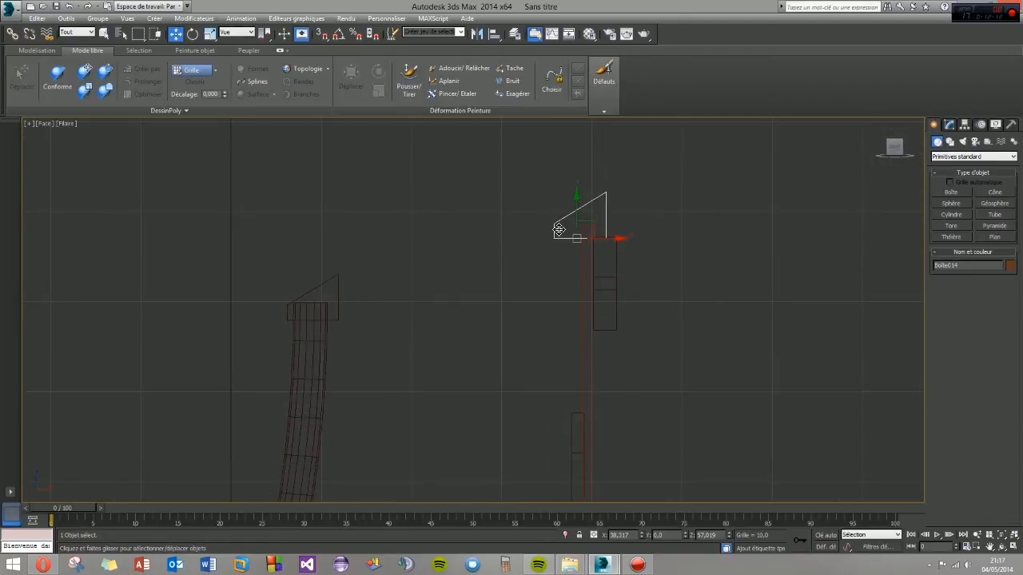
drag(577, 209, 581, 200)
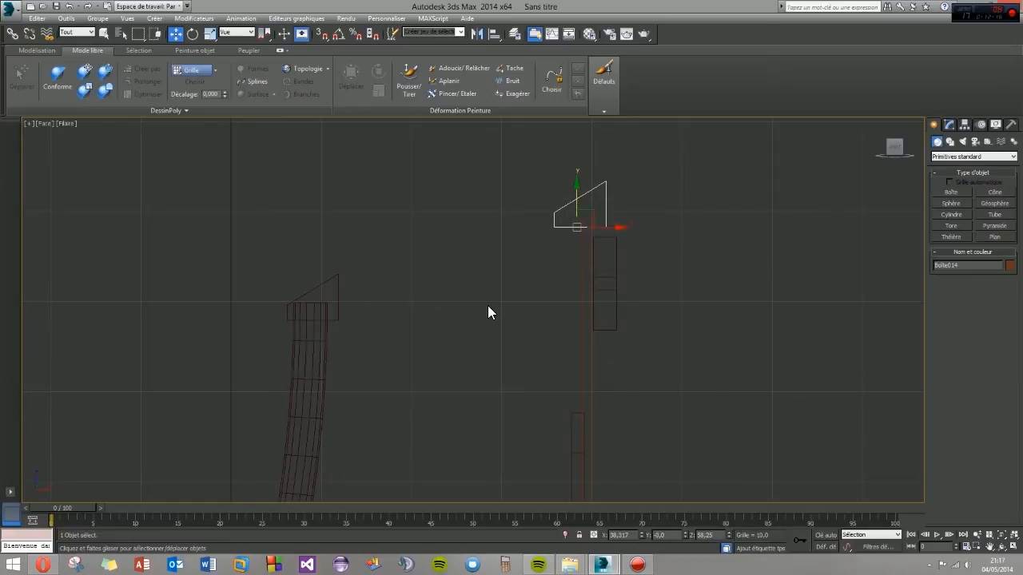
key(alt+w)
middle_drag(648, 358, 586, 350)
key(alt+w)
- Create a roof plank box with AutoGrid on the sloped wall beam, reaching past the post beam, about 47.5 long, 7.2 wide and 3 high
middle_drag(332, 331, 411, 324)
scroll(432, 330, down, 3)
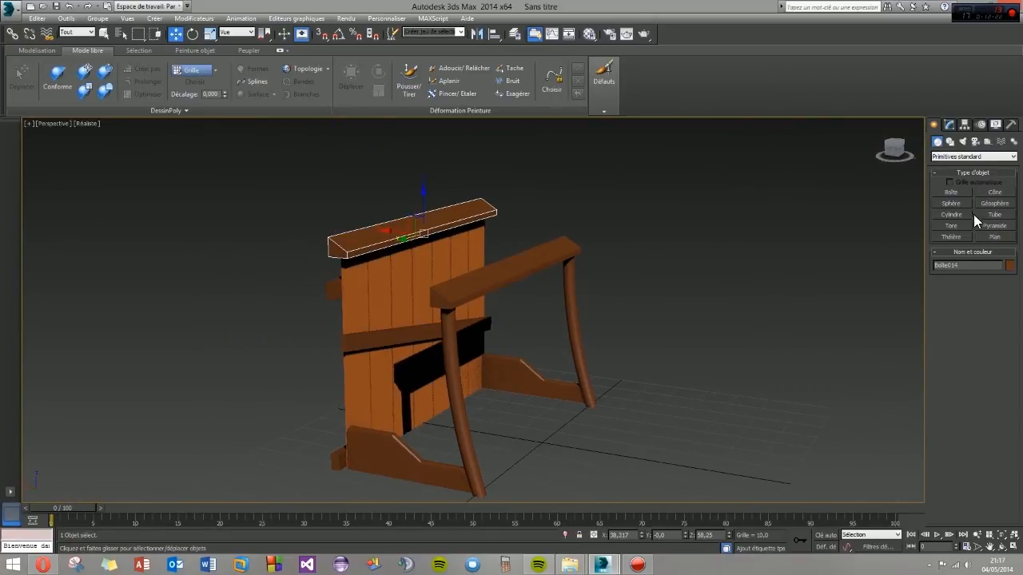
click(946, 194)
alt+middle_drag(407, 287, 617, 264)
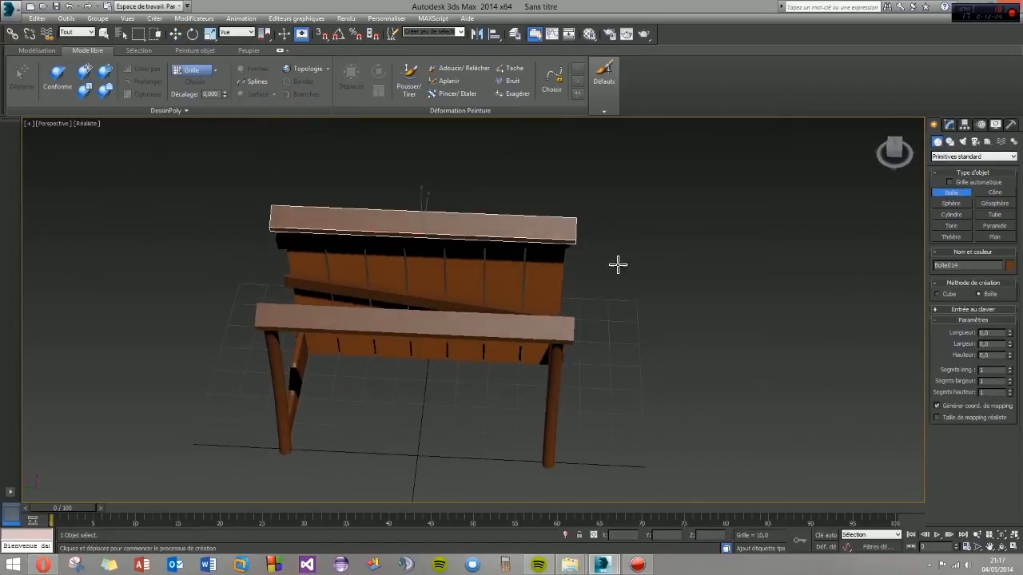
click(951, 183)
middle_drag(331, 263, 496, 263)
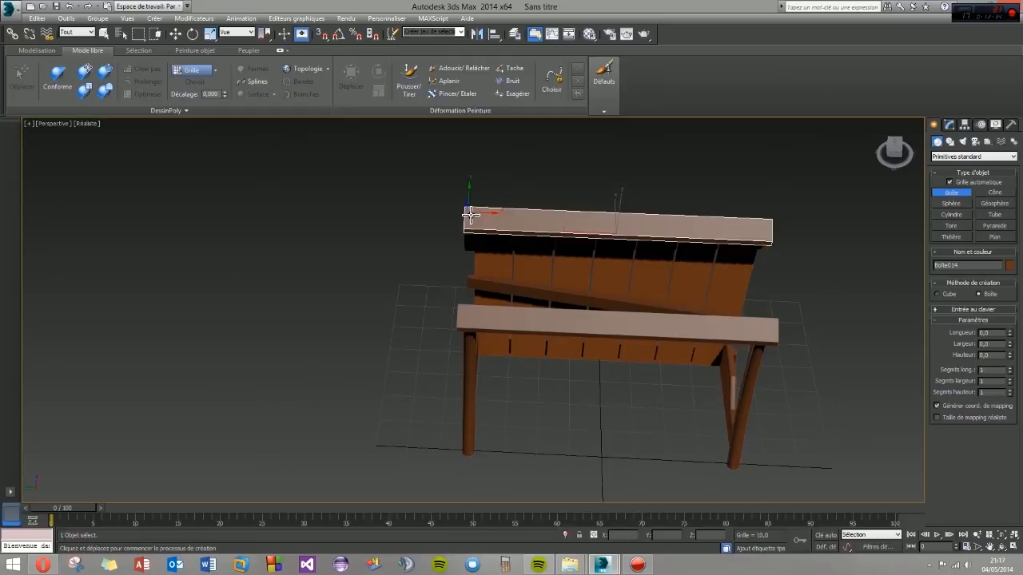
drag(470, 214, 488, 376)
alt+middle_drag(489, 376, 575, 317)
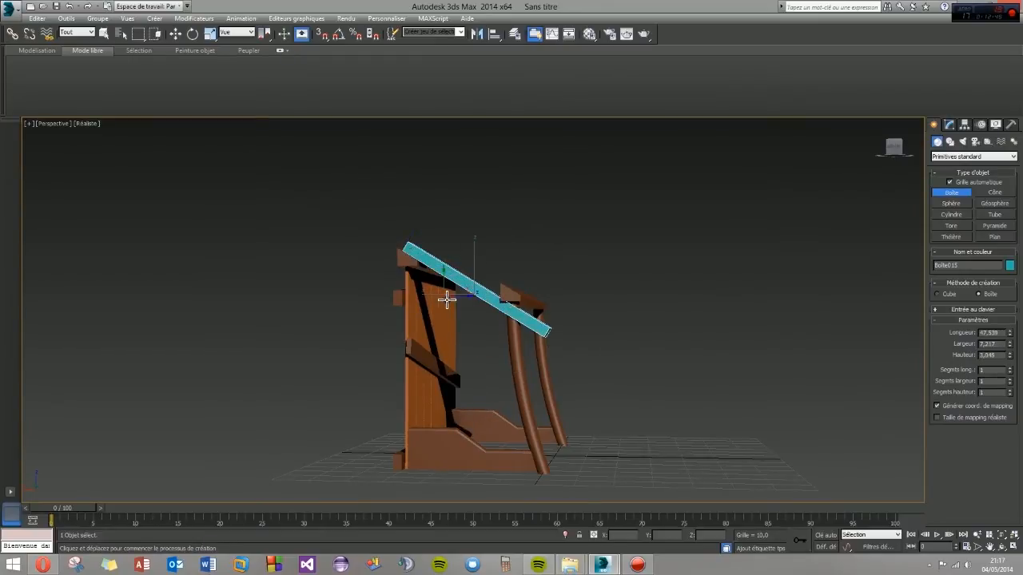
alt+middle_drag(469, 327, 449, 327)
key(w)
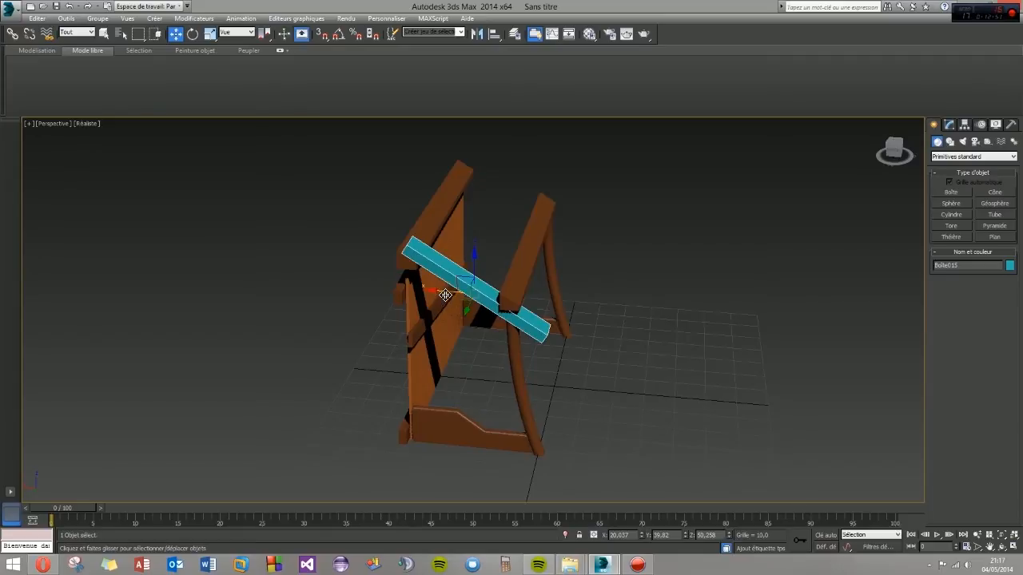
- Switch the reference coordinate system to Local and slide the roof plank outward along its own axes, off the wall beam
click(238, 34)
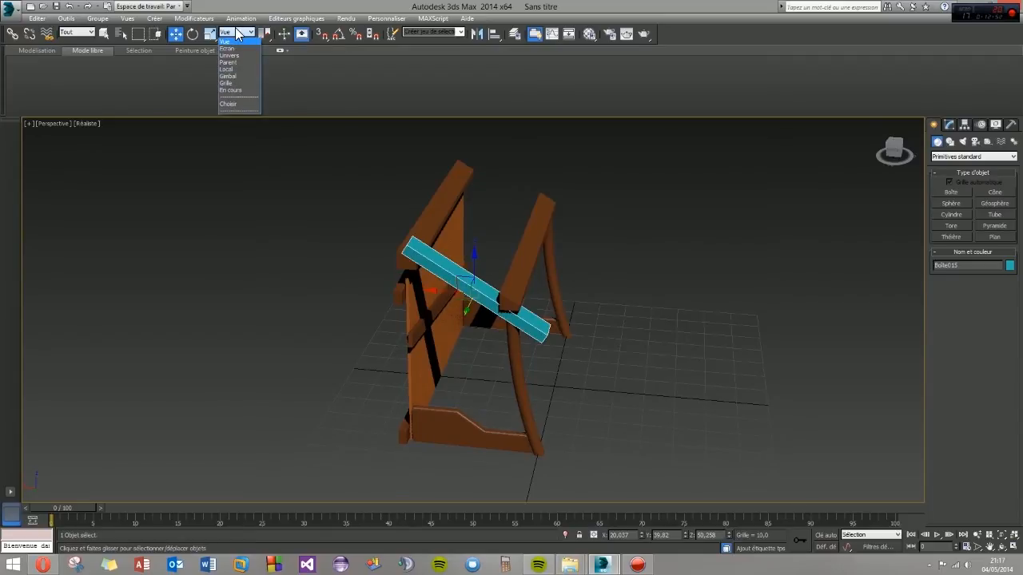
click(231, 74)
drag(453, 282, 439, 271)
mouse_move(410, 285)
alt+middle_down()
mouse_move(408, 269)
mouse_move(440, 272)
mouse_move(394, 269)
mouse_move(411, 271)
alt+middle_up()
scroll(431, 259, up, 3)
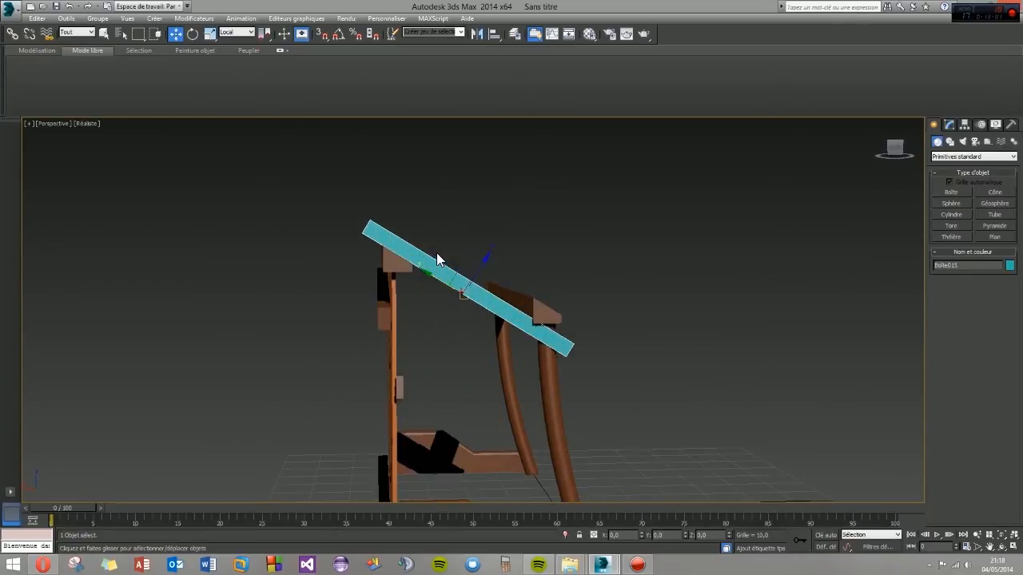
drag(484, 273, 503, 261)
- Rotate the roof plank to a shallower slope and lower it so it rests across both beams
click(192, 36)
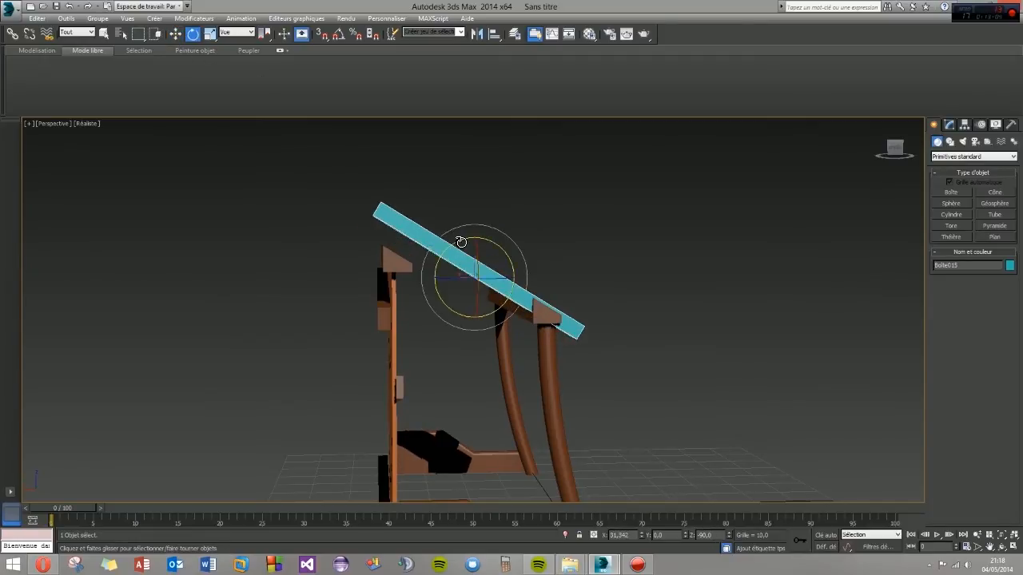
drag(460, 245, 485, 253)
click(177, 34)
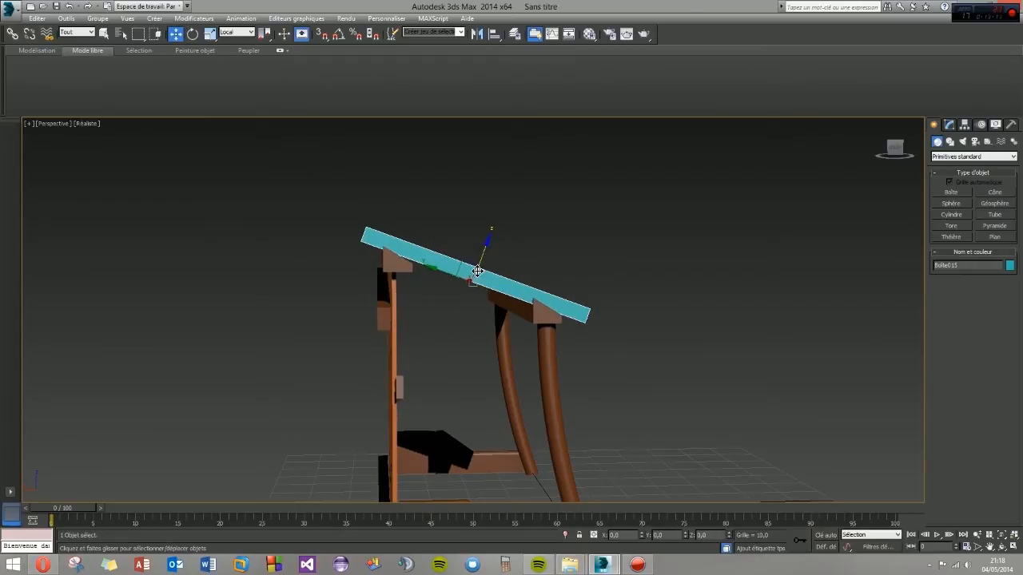
scroll(445, 272, up, 5)
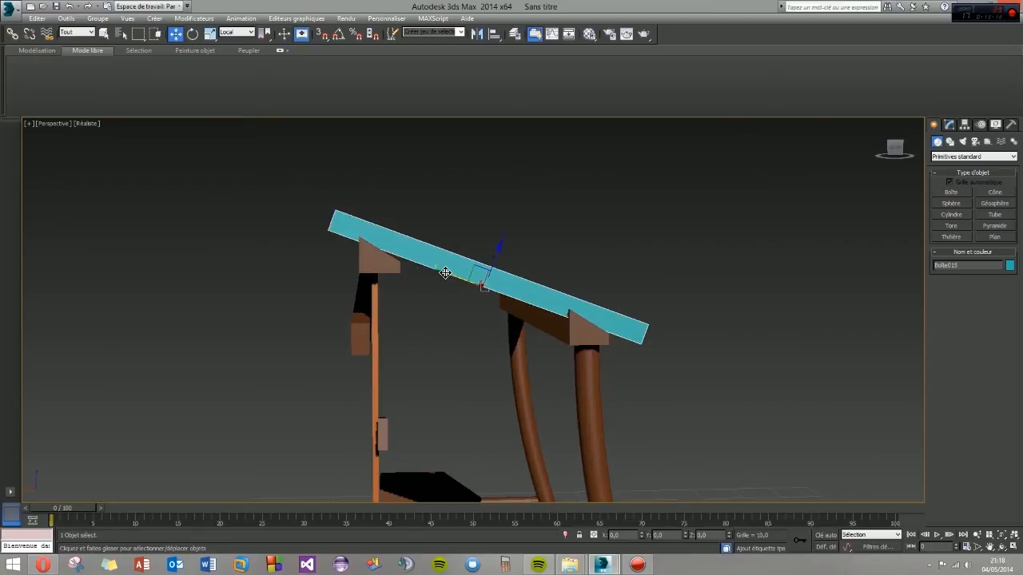
key(alt+w)
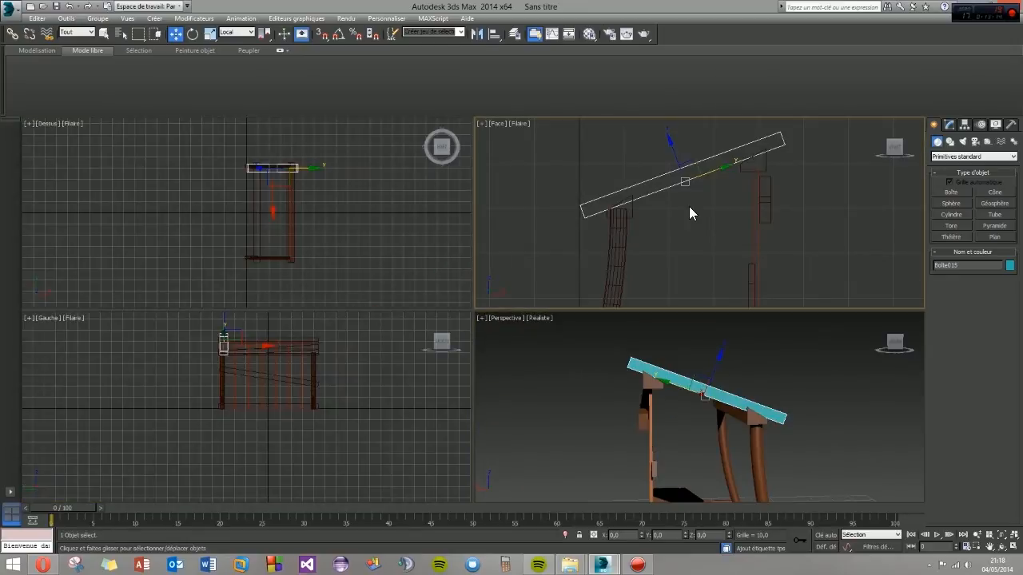
key(alt+w)
scroll(456, 328, up, 5)
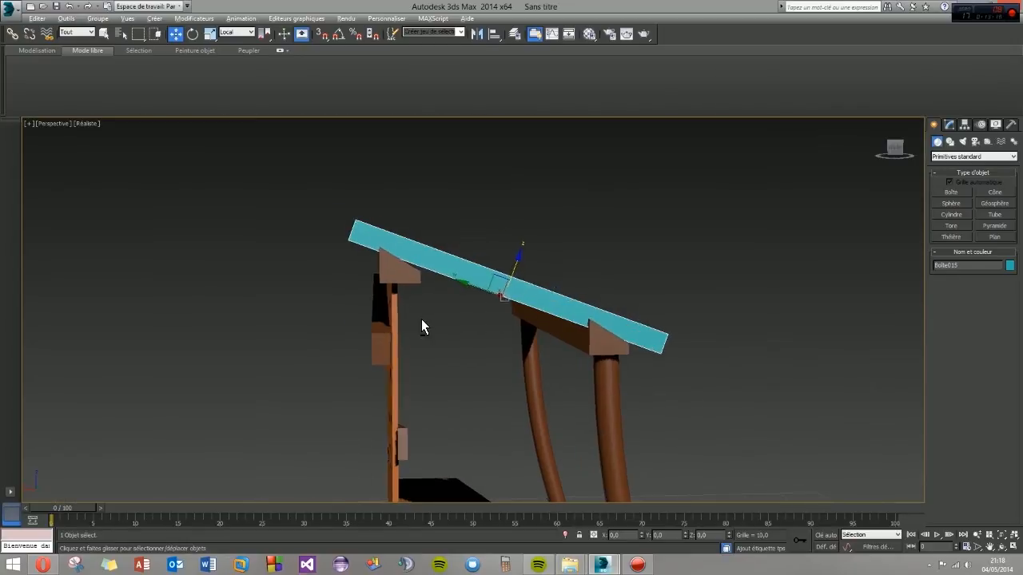
- Edit the back wall beam at edge level and move its outer top edge towards the roof plank's underside
click(389, 290)
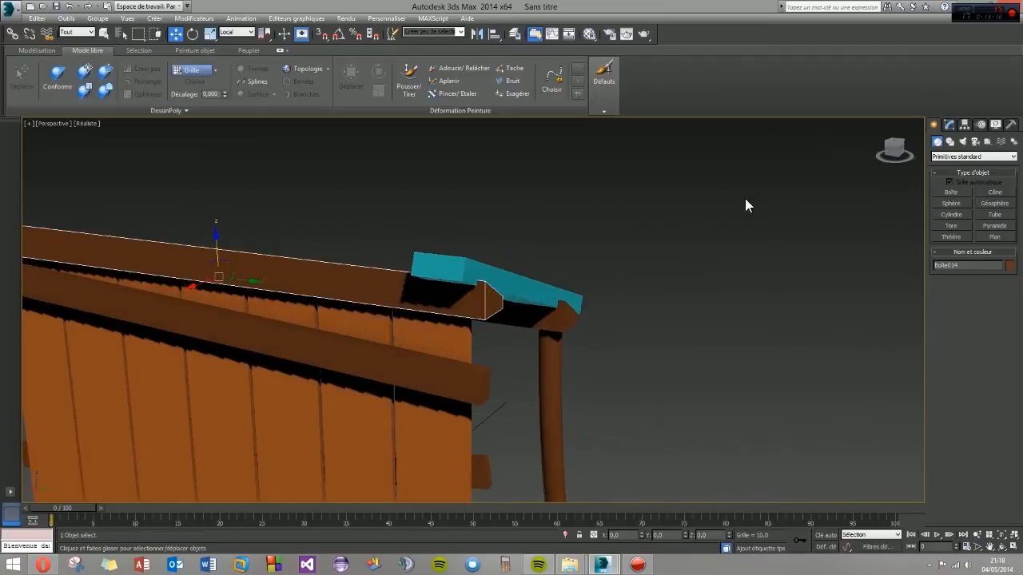
click(949, 126)
click(959, 275)
alt+middle_drag(260, 236, 212, 236)
drag(204, 221, 202, 228)
click(318, 333)
alt+middle_drag(325, 331, 332, 329)
drag(246, 243, 247, 238)
- Fine-tune the wall beam's outer top edge in the Front view so the beam's top follows the plank's slope
key(alt+w)
middle_drag(688, 187, 666, 218)
scroll(710, 195, up, 6)
drag(681, 201, 681, 199)
middle_drag(670, 244, 467, 294)
mouse_move(580, 391)
alt+middle_down()
mouse_move(557, 394)
mouse_move(584, 386)
alt+middle_up()
click(587, 383)
middle_drag(683, 195, 740, 175)
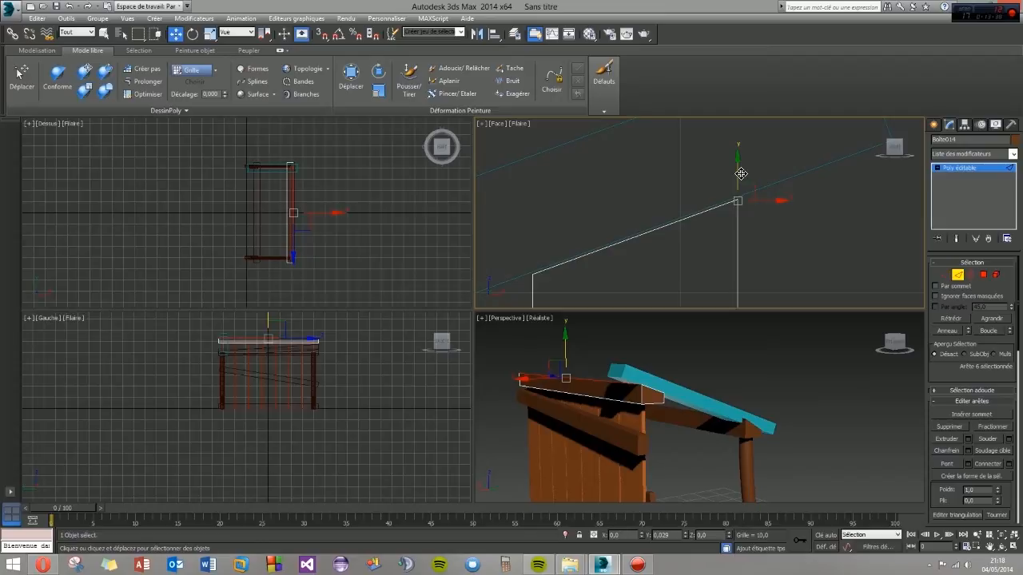
mouse_move(648, 396)
alt+middle_down()
mouse_move(671, 391)
mouse_move(630, 399)
alt+middle_up()
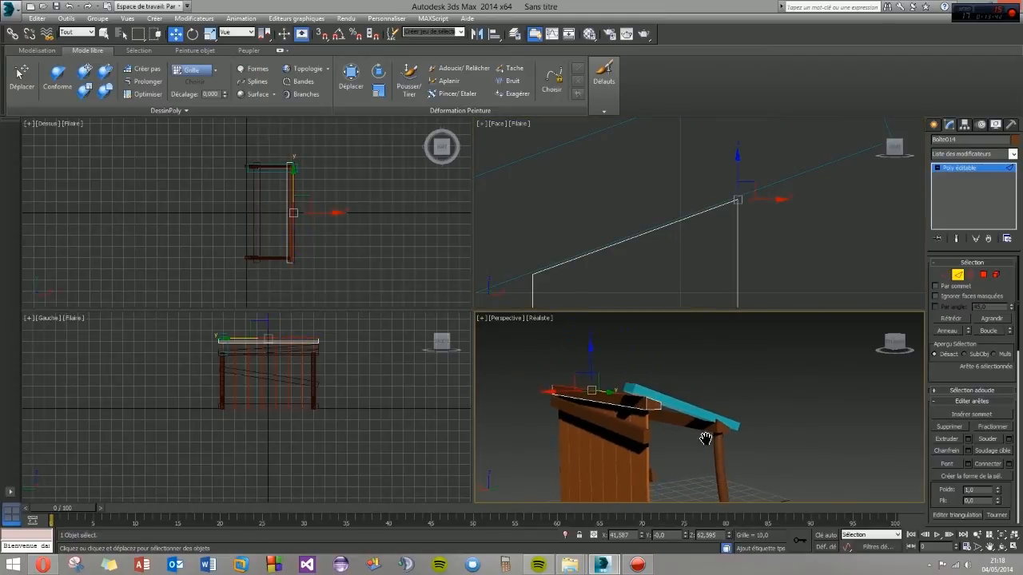
middle_drag(703, 435, 661, 418)
- Lower the post beam's inner top edge until it meets the roof plank's underside in the Front view
click(934, 124)
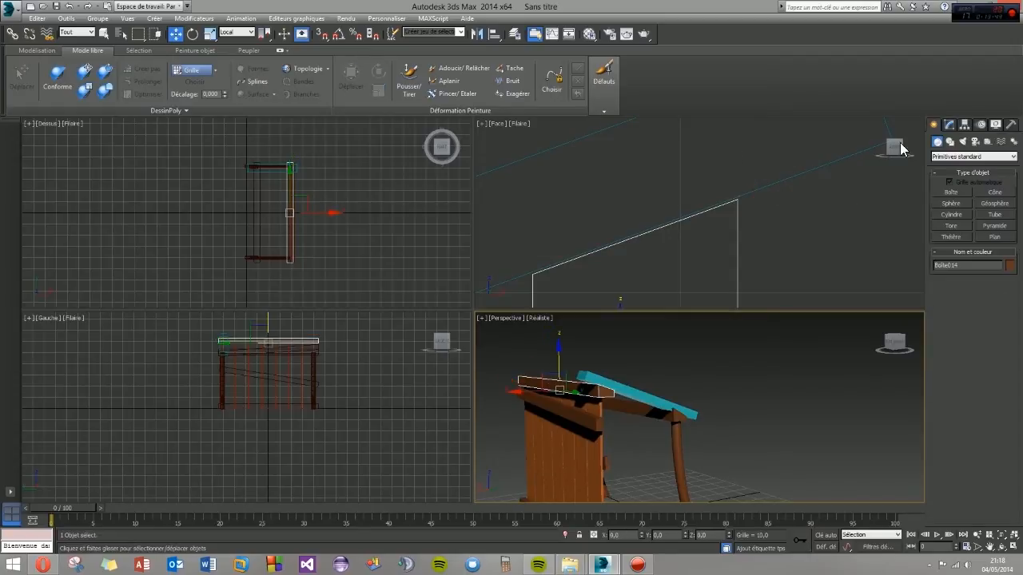
click(649, 416)
scroll(644, 414, up, 4)
click(949, 125)
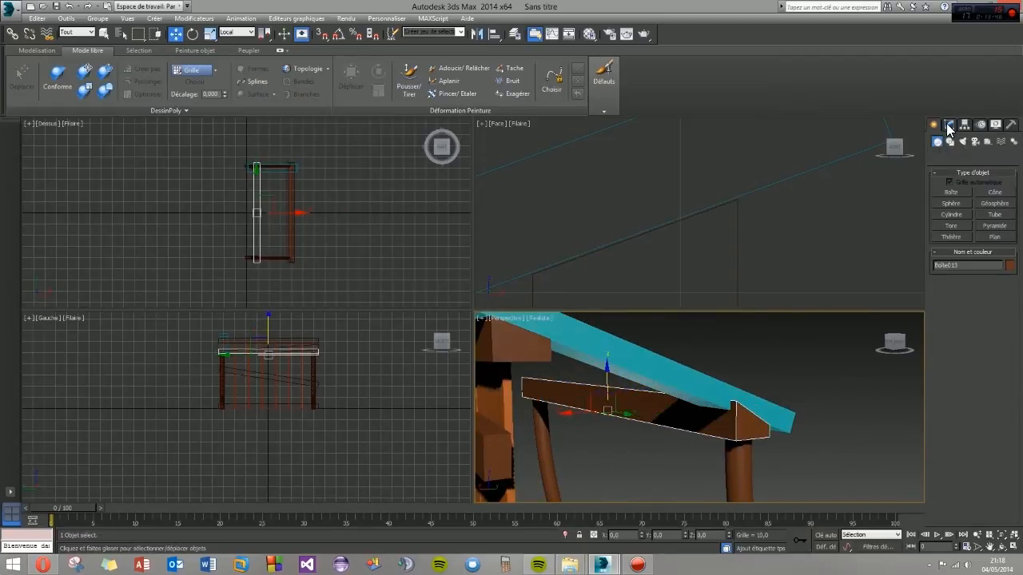
click(965, 275)
click(958, 275)
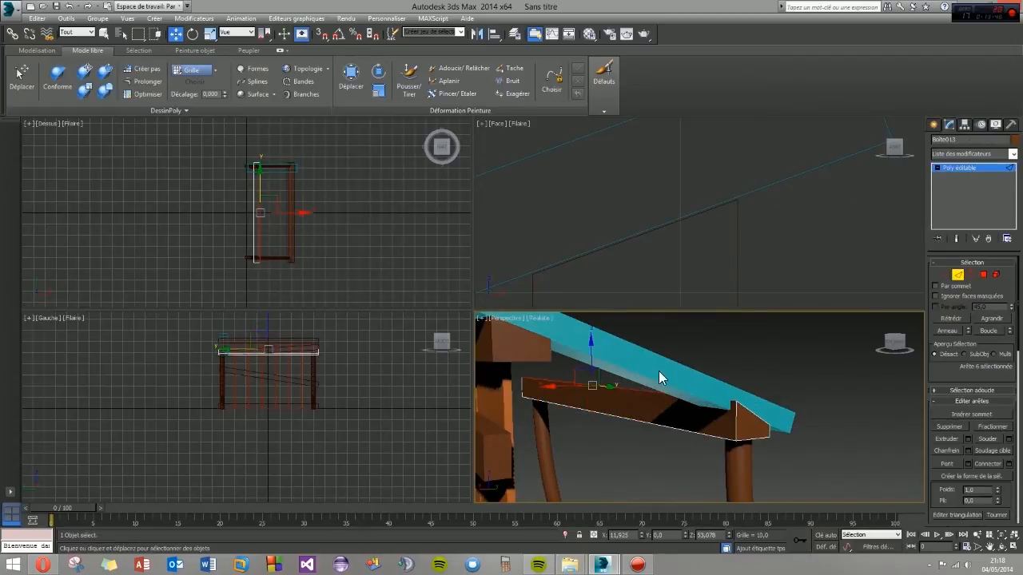
drag(594, 357, 596, 364)
scroll(567, 237, down, 3)
middle_drag(569, 235, 760, 175)
scroll(603, 240, down, 4)
scroll(601, 238, down, 1)
middle_drag(523, 279, 634, 247)
scroll(634, 246, up, 5)
scroll(660, 219, up, 4)
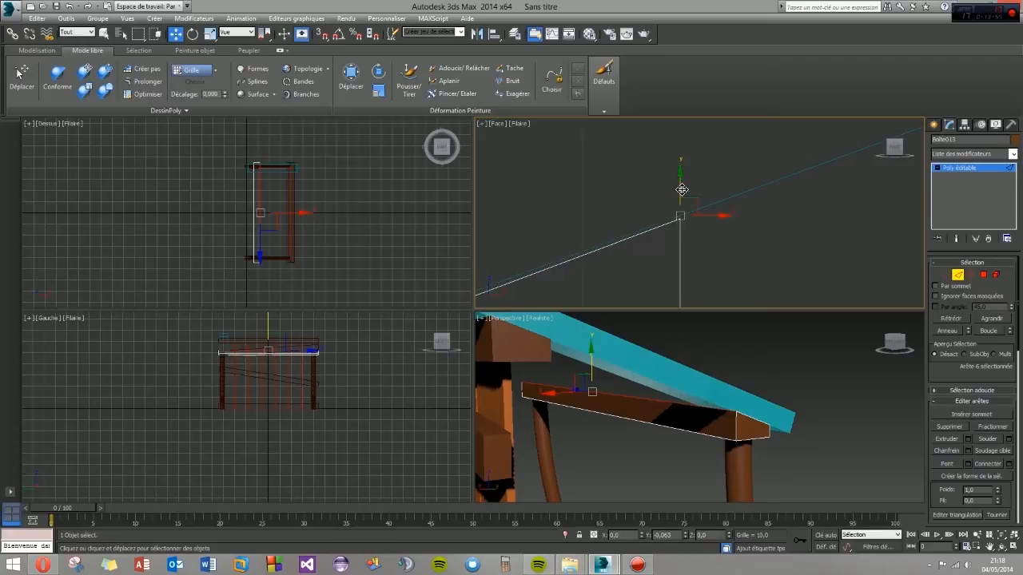
click(716, 257)
right_click(716, 251)
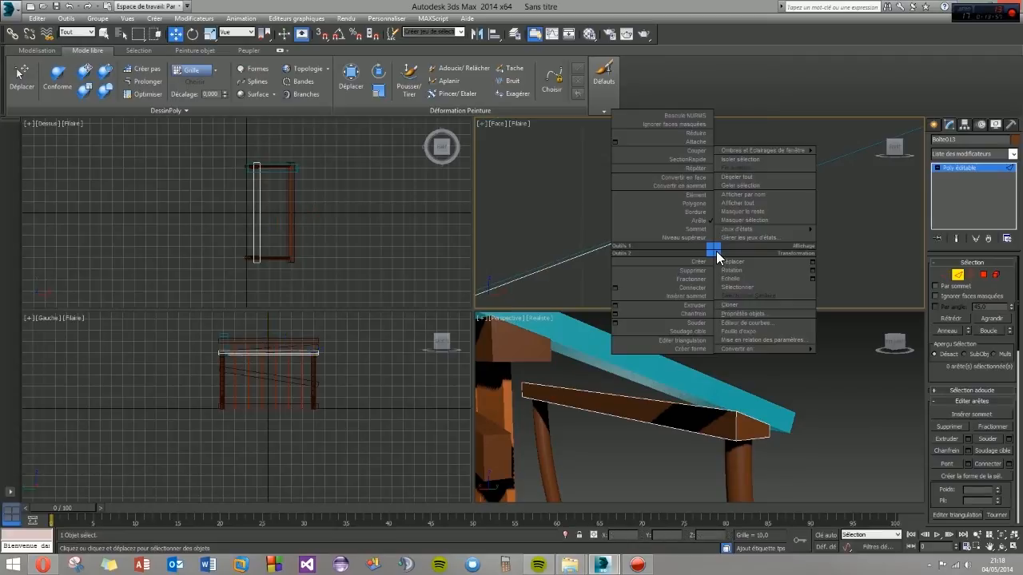
- Adjust the post beam's outer top edge in the Front view to line up with the plank's underside
middle_drag(557, 389, 648, 403)
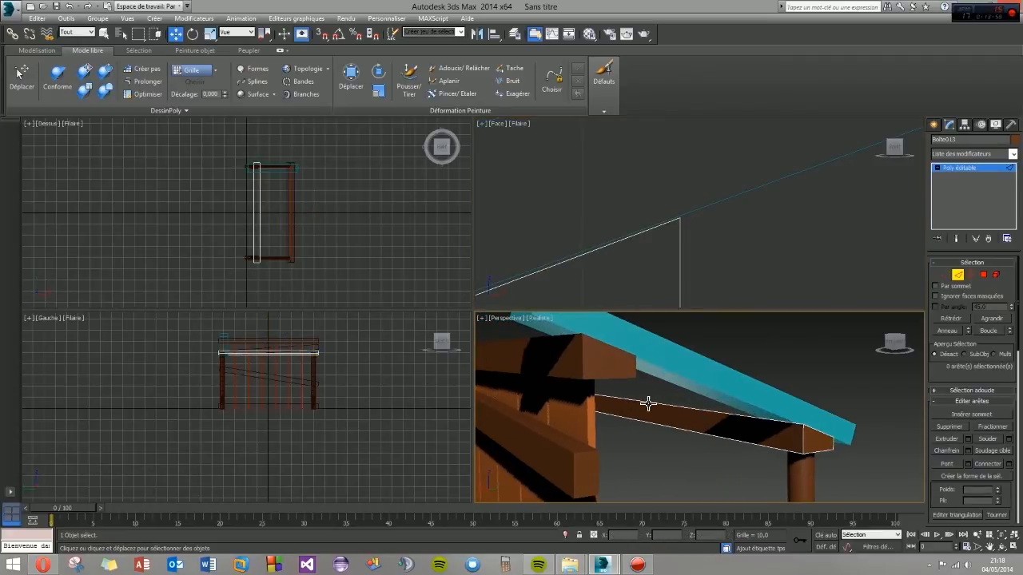
alt+middle_drag(784, 432, 603, 425)
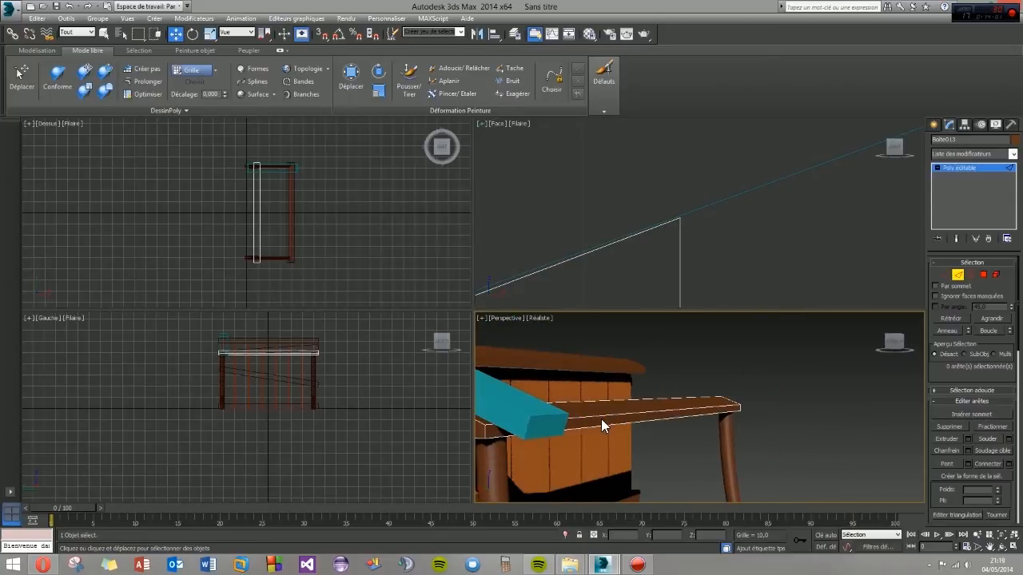
click(599, 422)
middle_drag(570, 241, 813, 159)
drag(635, 215, 633, 211)
click(728, 394)
alt+middle_drag(534, 392, 782, 395)
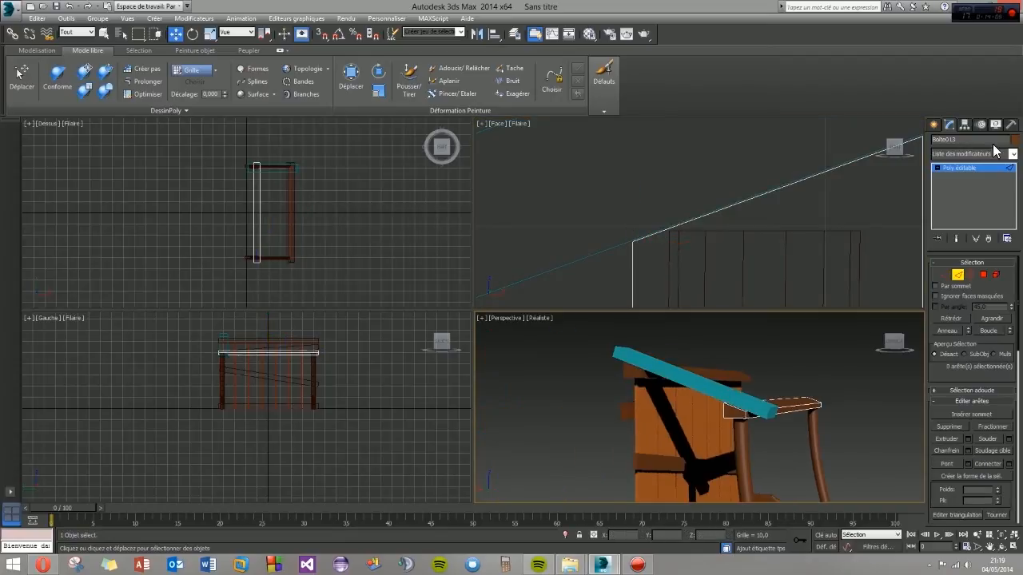
- Finish edge editing on the post beam and select the roof plank
click(933, 126)
click(796, 374)
alt+middle_drag(753, 419, 697, 441)
click(787, 374)
alt+middle_drag(754, 423, 594, 468)
- Give the roof plank the orange-brown custom object colour
click(949, 126)
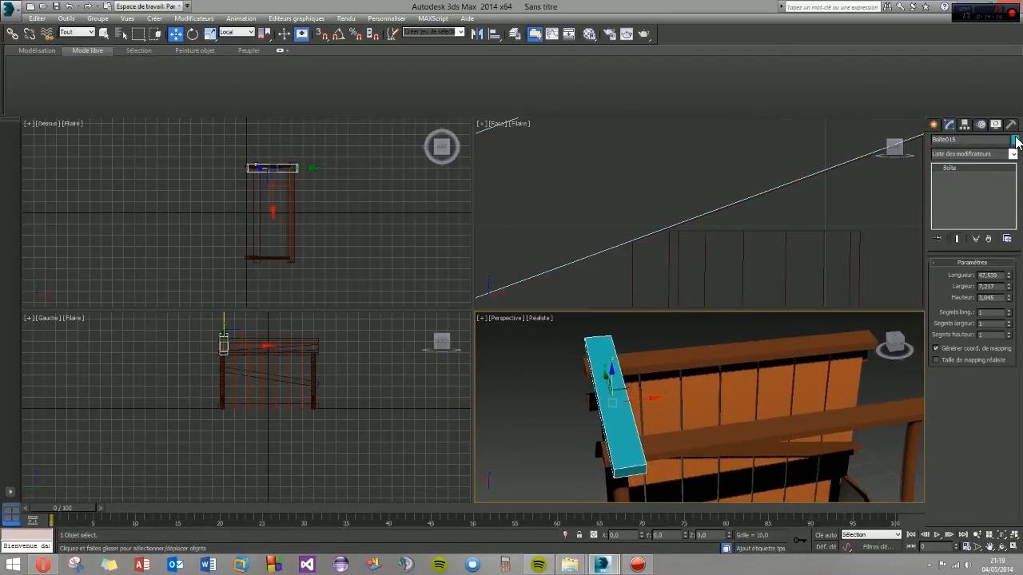
click(1015, 140)
click(542, 305)
click(581, 340)
alt+middle_drag(610, 391, 632, 398)
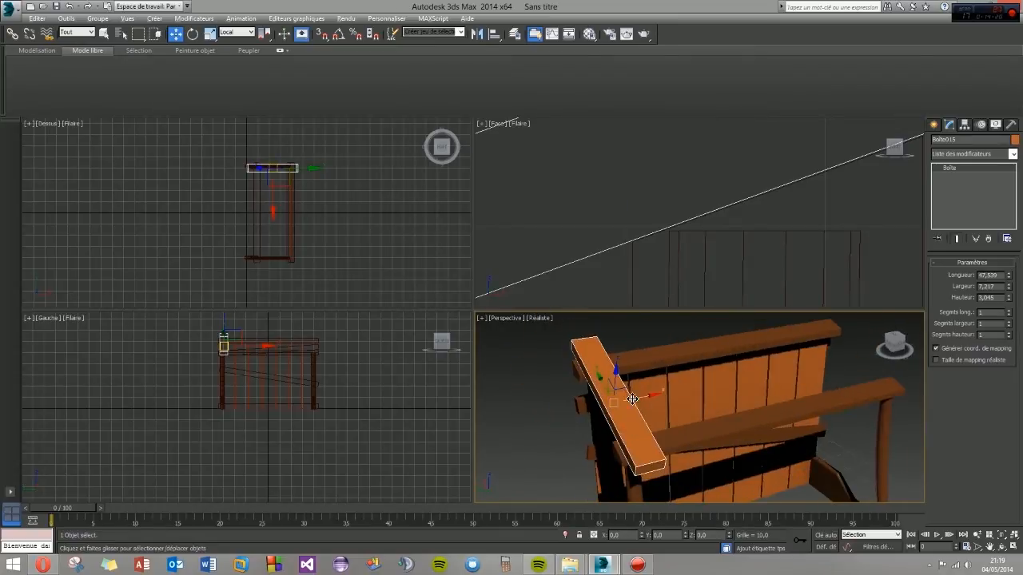
- Set the roof plank's object colour to the dark brown custom swatch
click(1015, 140)
click(535, 305)
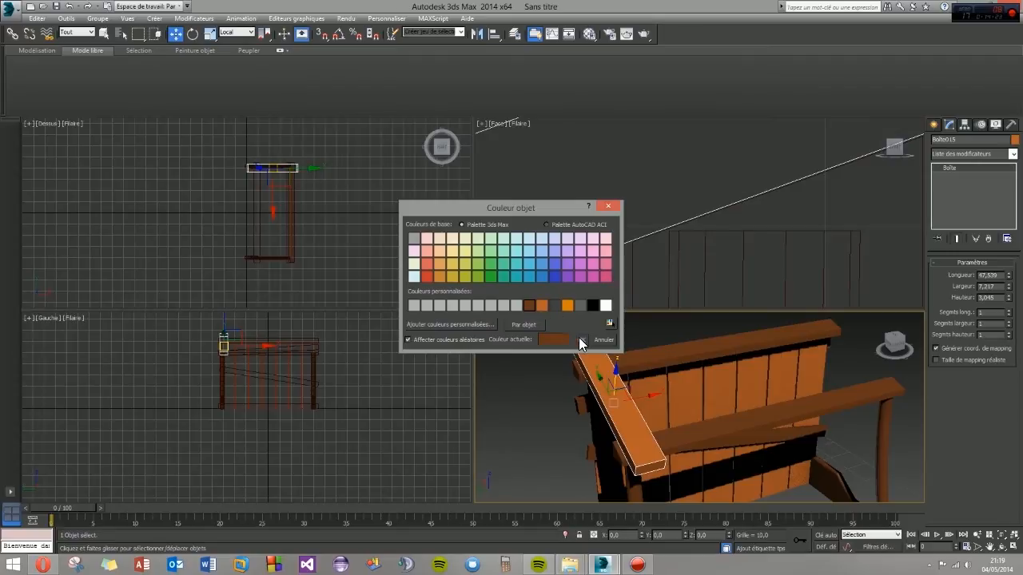
click(581, 339)
click(807, 468)
click(848, 455)
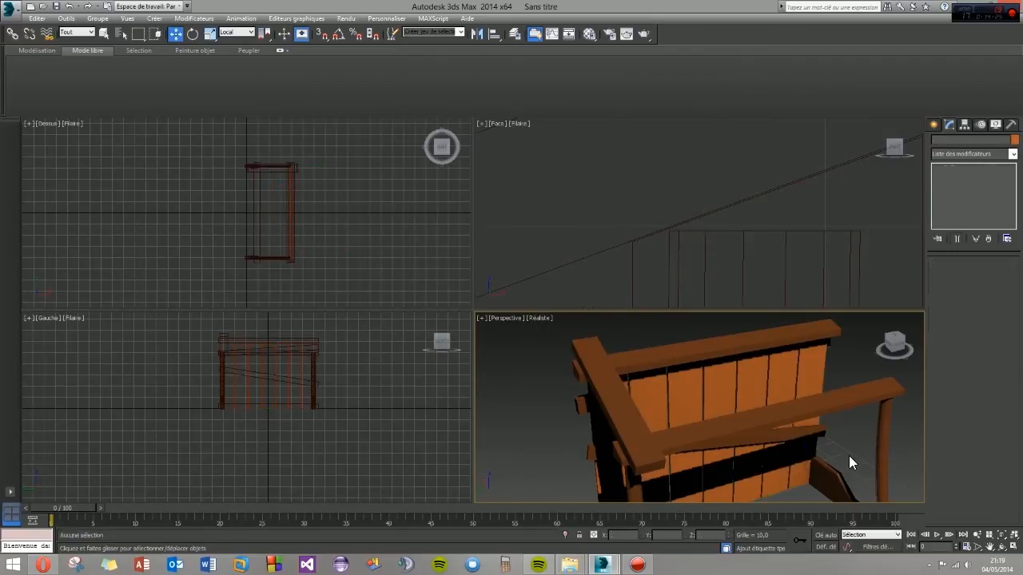
alt+middle_drag(688, 435, 701, 430)
- Convert the roof plank to an editable poly and repeatedly tessellate its top polygon into a dense mesh
click(622, 431)
right_click(956, 167)
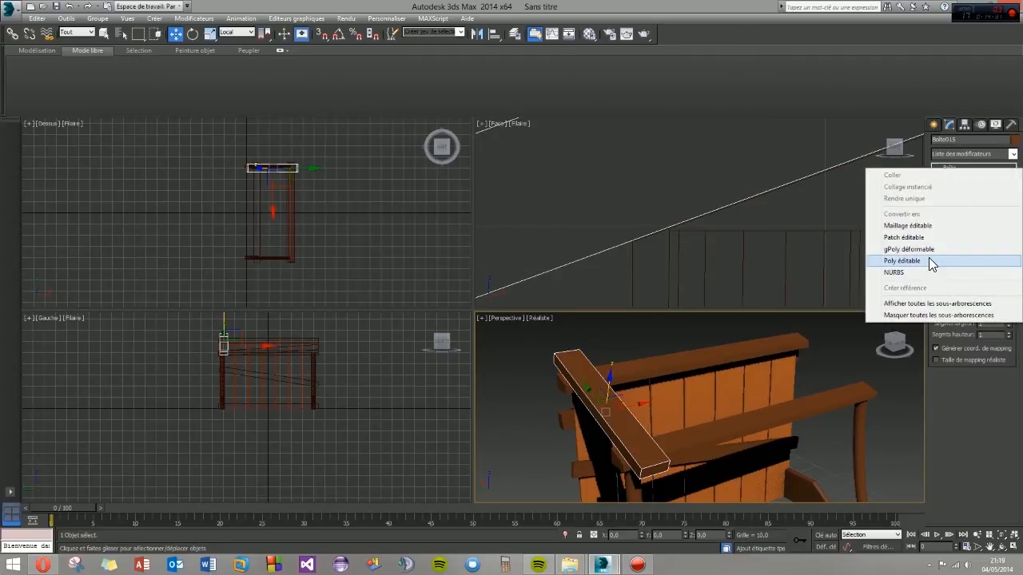
click(931, 261)
click(983, 275)
click(607, 414)
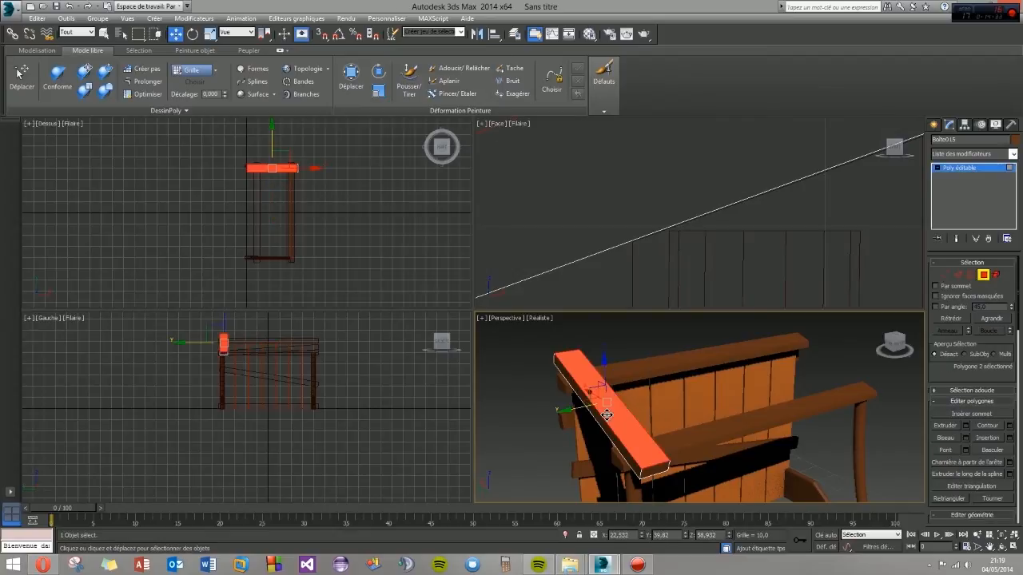
scroll(975, 379, down, 5)
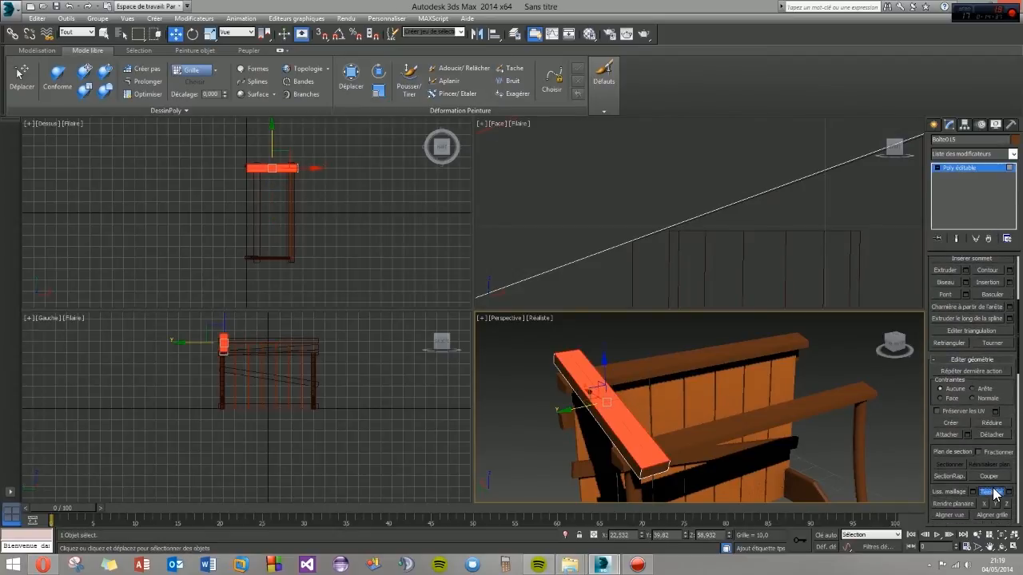
click(991, 492)
click(992, 493)
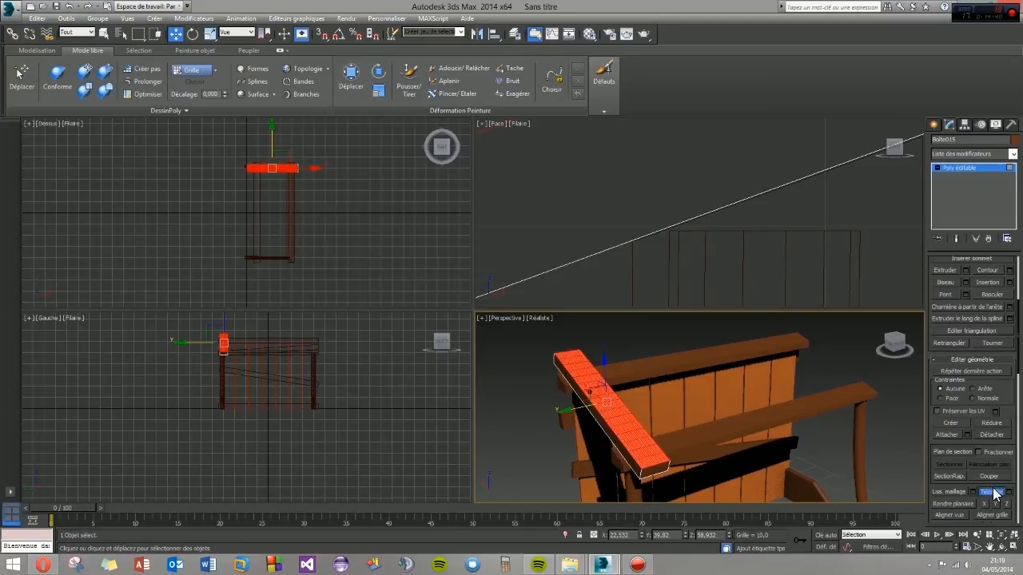
click(683, 334)
alt+middle_drag(682, 334, 612, 408)
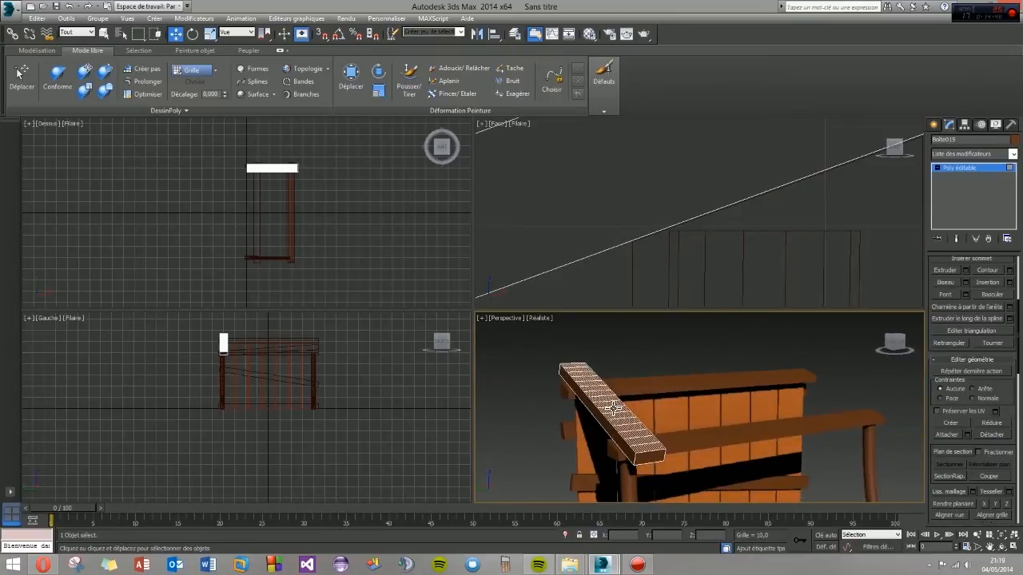
- Array the roof plank along its local X axis as copies, with an 8-unit increment and a 1D count of 11
click(935, 126)
alt+middle_drag(654, 419, 638, 427)
click(66, 19)
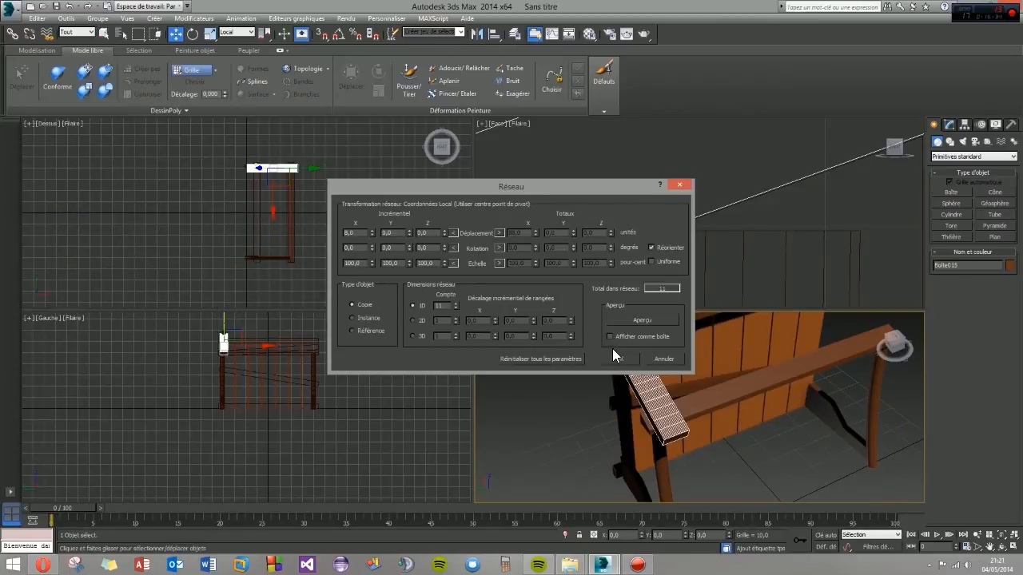
click(620, 359)
middle_drag(657, 395, 564, 445)
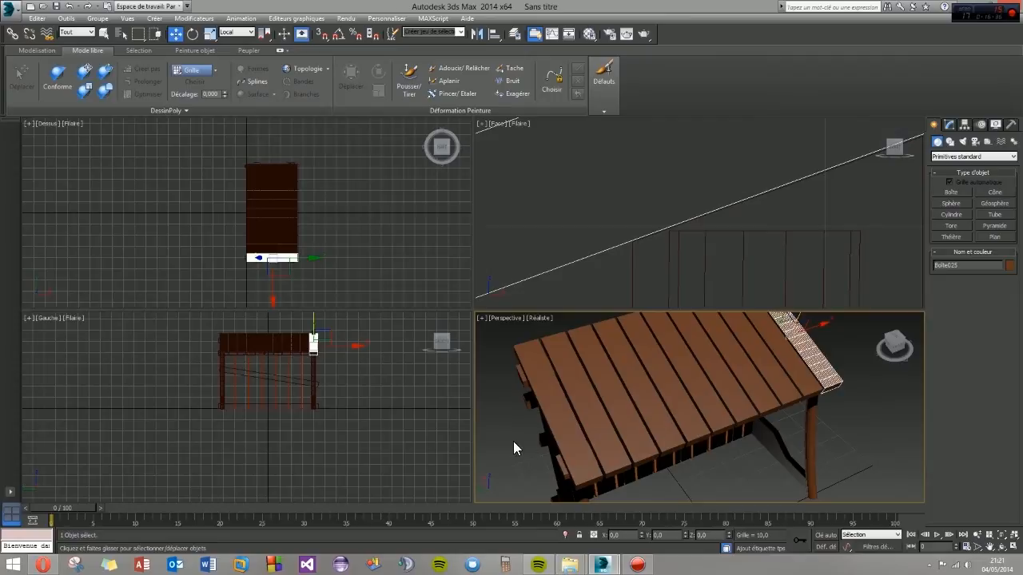
- Attach all the other roof planks to the first plank to form a single roof object
click(560, 435)
alt+middle_drag(528, 435, 580, 417)
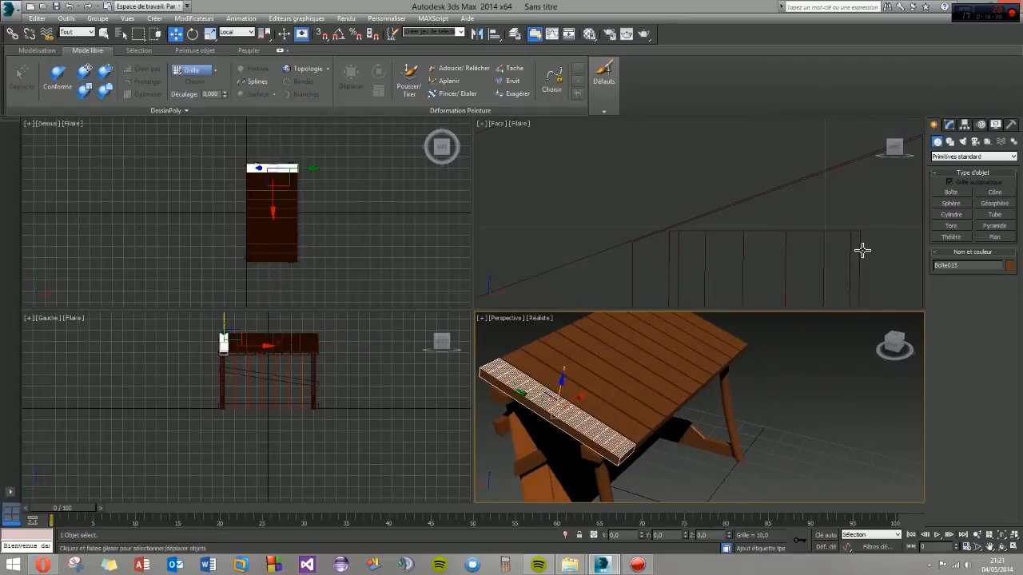
click(948, 124)
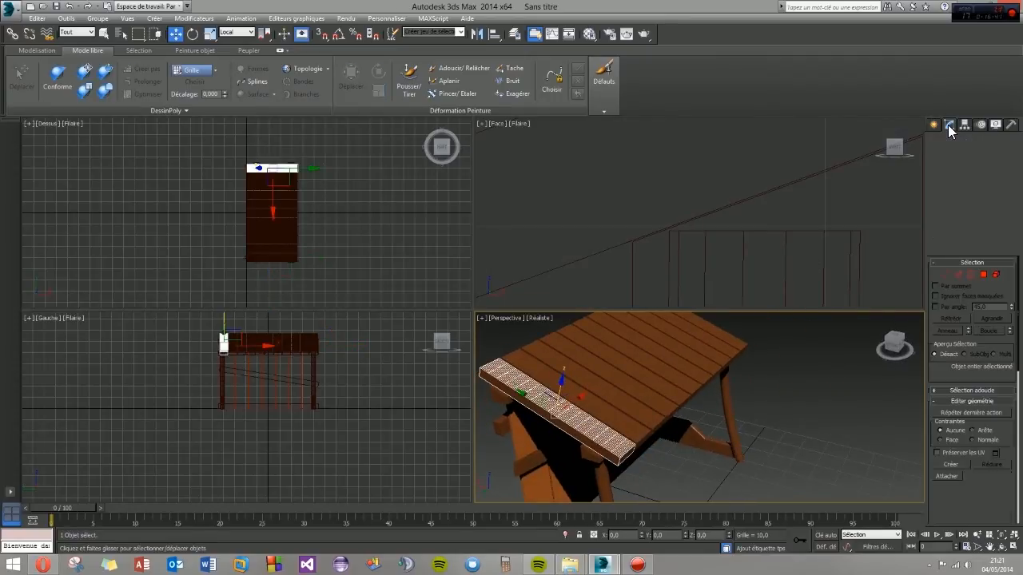
click(946, 477)
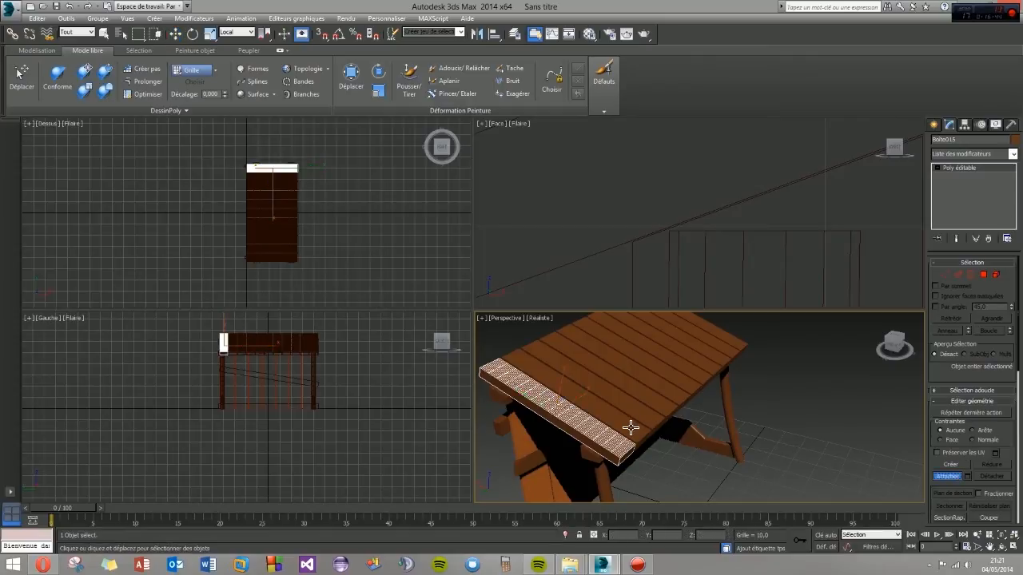
click(642, 421)
click(656, 415)
click(668, 400)
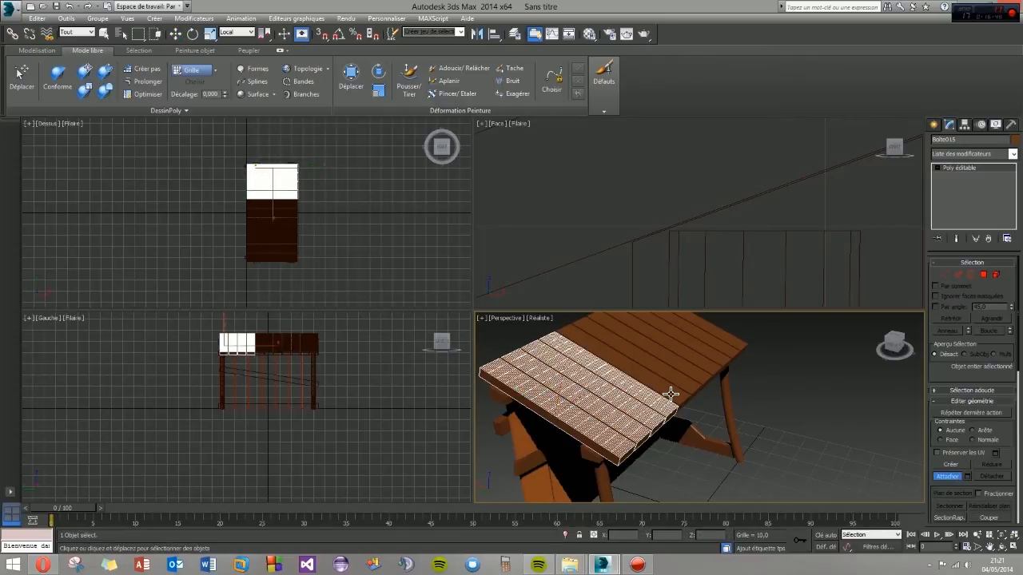
click(681, 387)
click(694, 379)
click(707, 371)
click(719, 365)
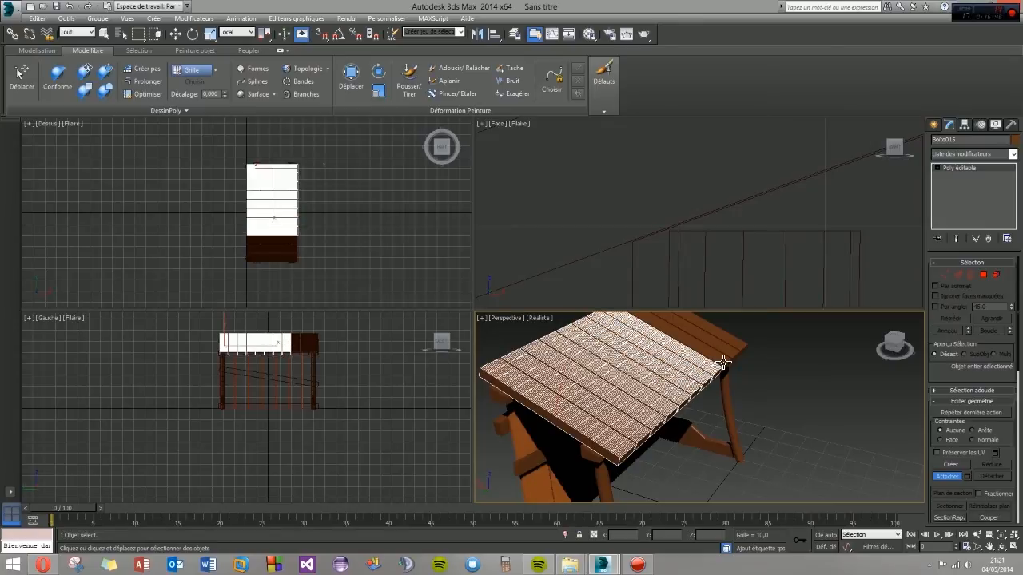
click(724, 361)
click(730, 351)
click(741, 344)
middle_drag(643, 425, 901, 470)
click(947, 476)
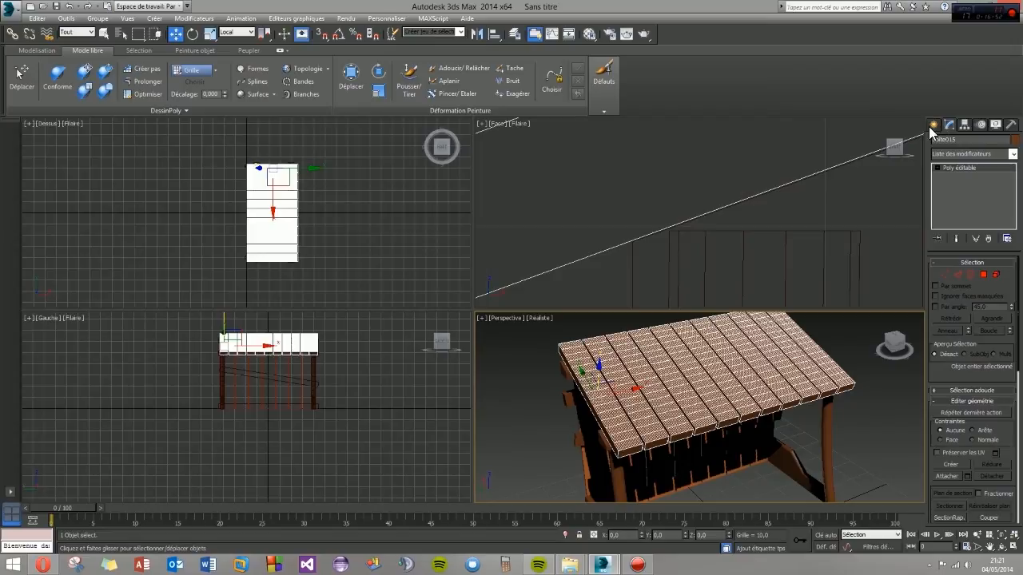
- Enter vertex sub-object mode on the attached roof object and enable soft selection
click(932, 133)
alt+middle_drag(737, 427, 740, 324)
click(950, 128)
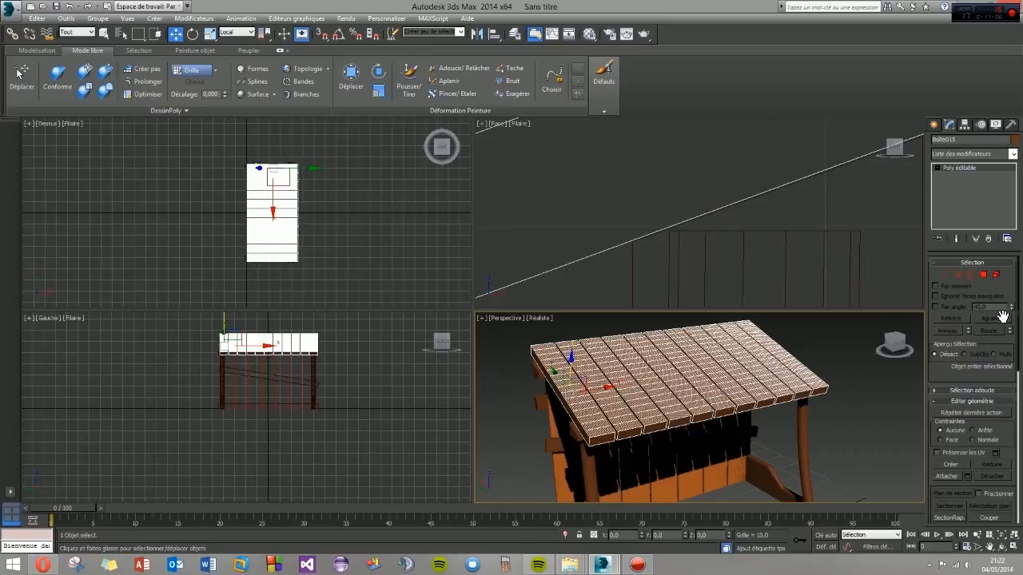
drag(1001, 294, 995, 347)
click(936, 391)
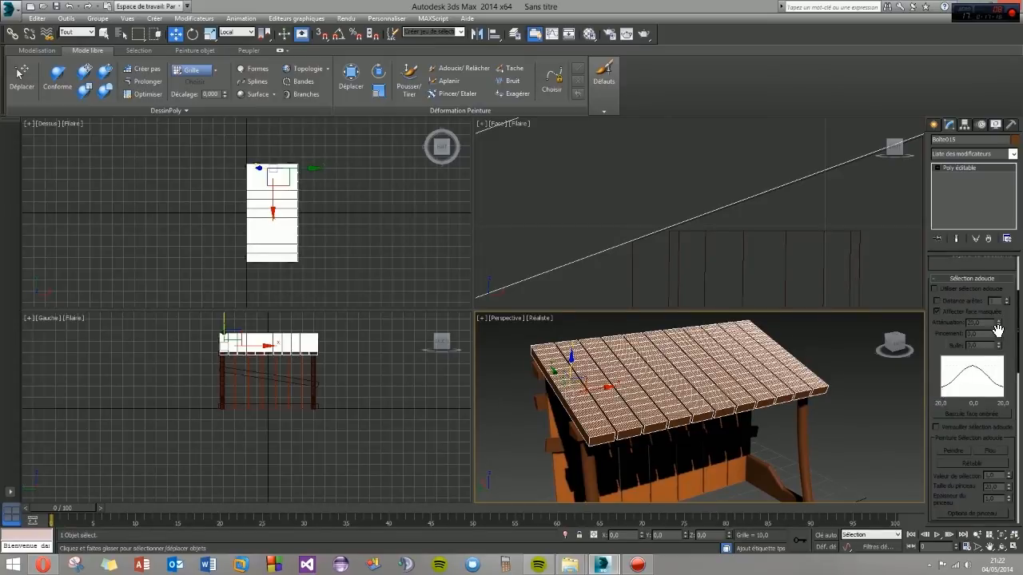
scroll(1006, 323, up, 2)
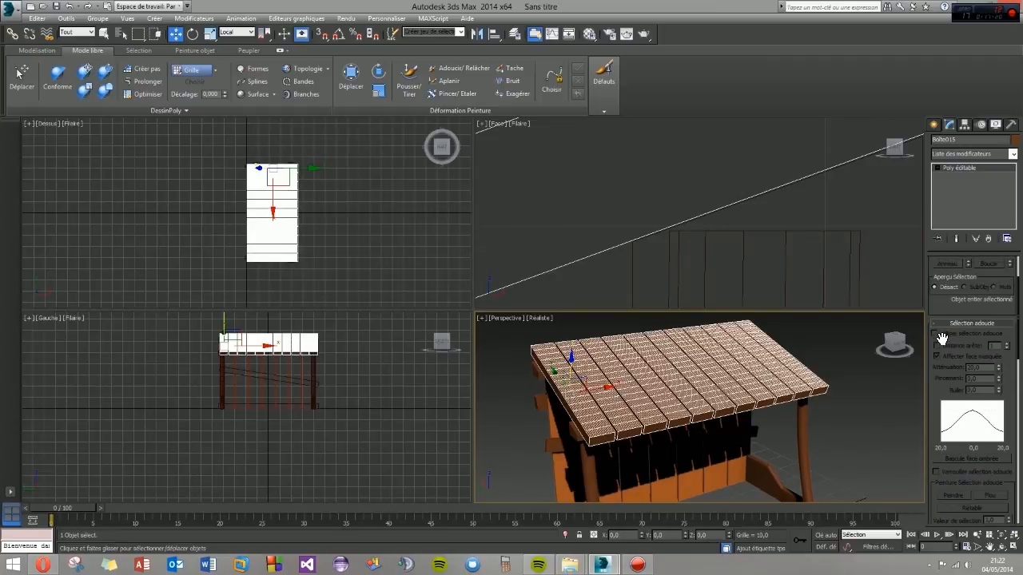
click(810, 413)
click(772, 391)
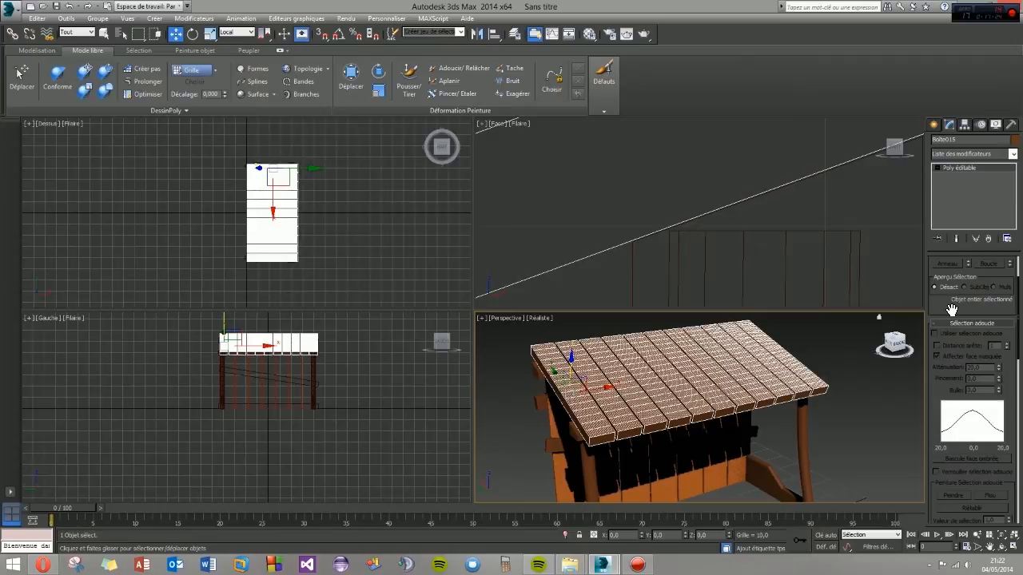
click(936, 168)
click(959, 176)
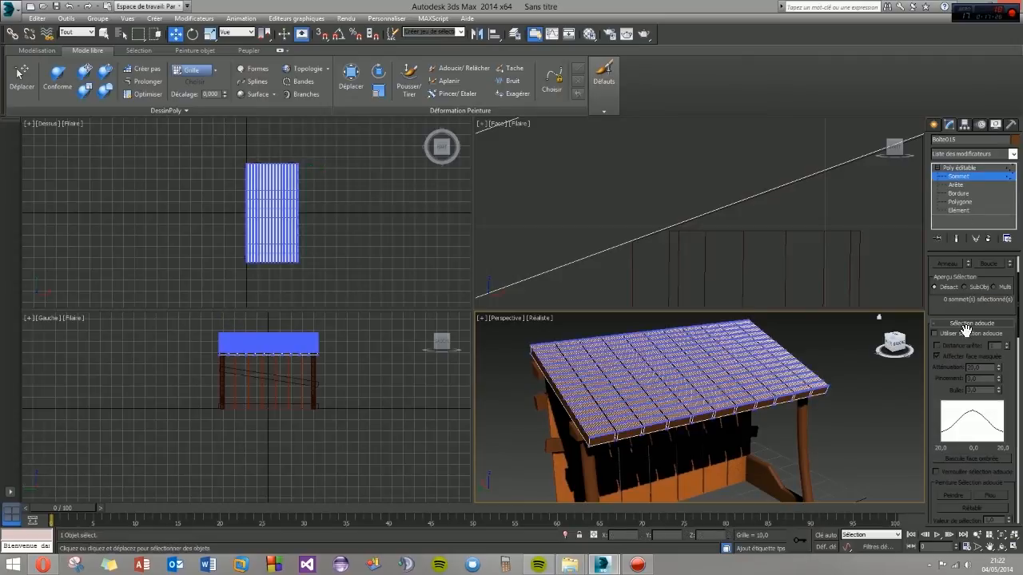
click(933, 333)
- Soft-select a patch of vertices near the middle of the roof surface and raise it by about 0.9 units
alt+middle_drag(610, 421, 706, 432)
scroll(607, 424, up, 3)
scroll(606, 424, down, 2)
click(633, 406)
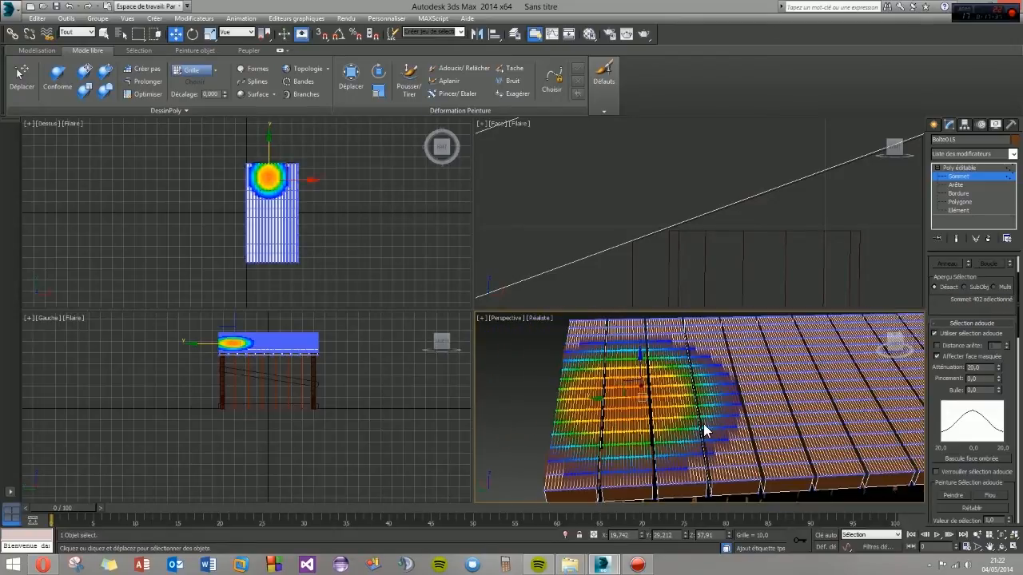
click(776, 430)
alt+middle_drag(777, 430, 787, 438)
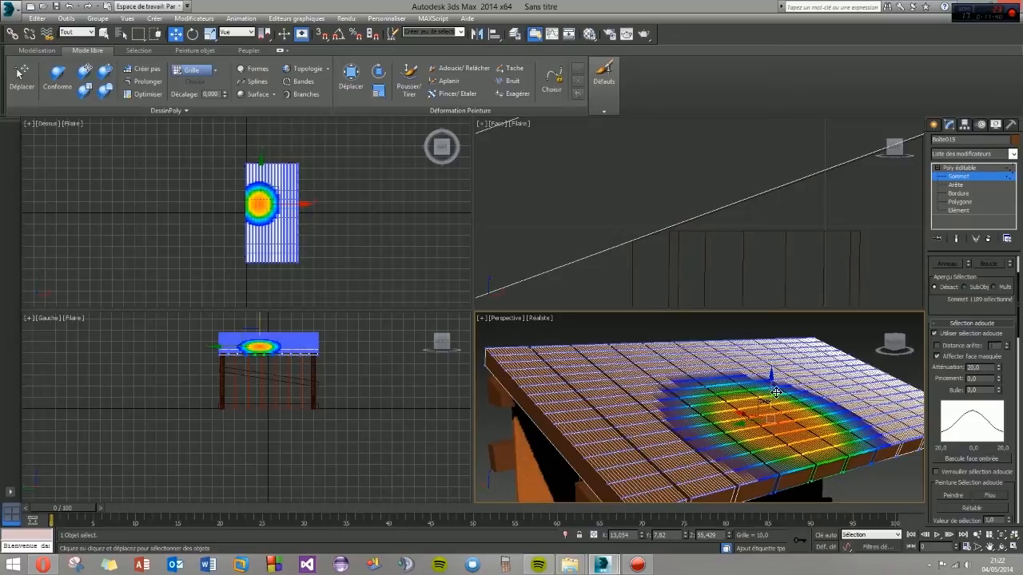
drag(777, 392, 778, 388)
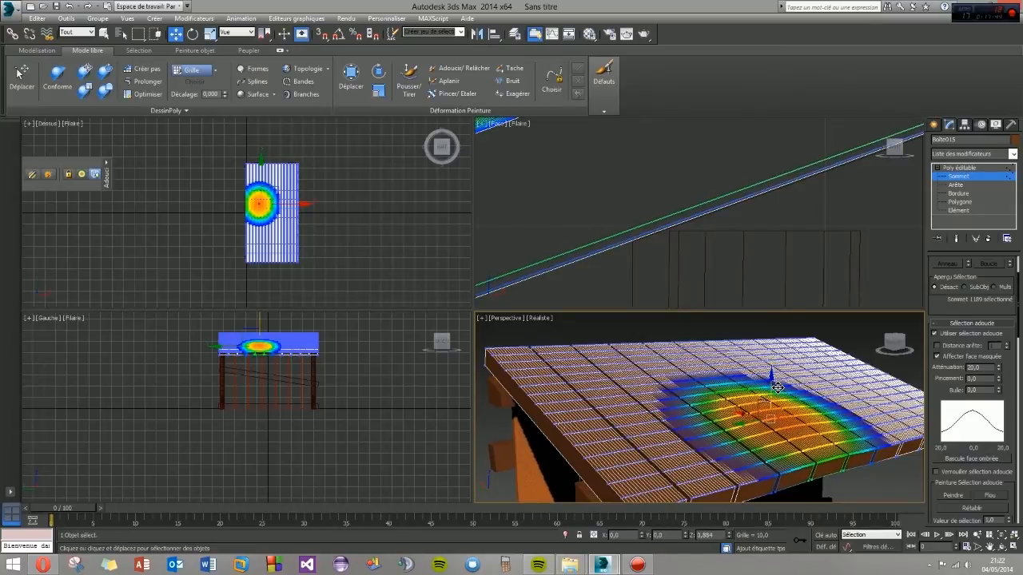
- Lower one soft-selected patch of roof vertices slightly and raise another patch by about 1.1 units to make the planks uneven
alt+middle_drag(691, 420, 773, 399)
click(813, 377)
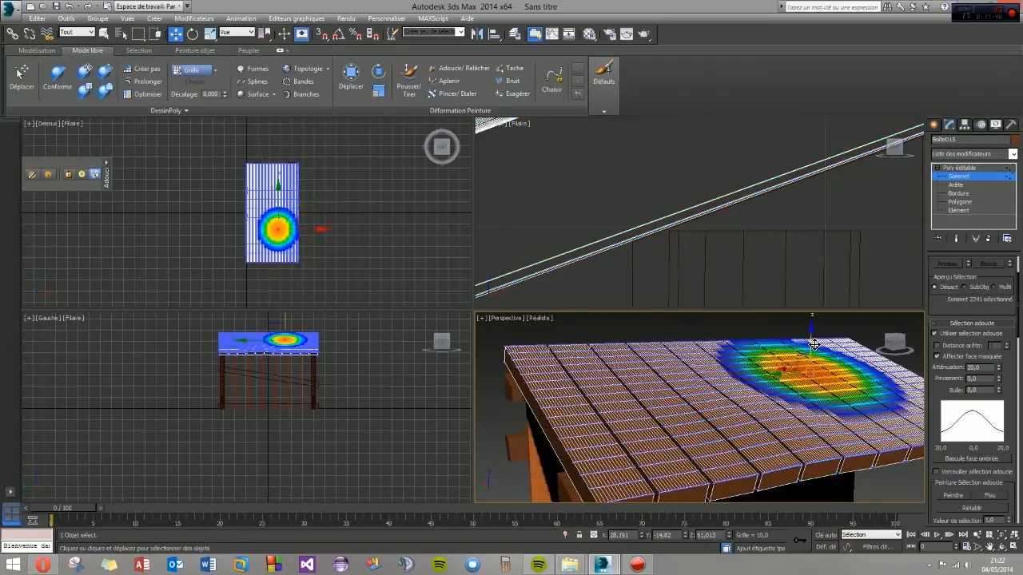
drag(814, 343, 811, 357)
alt+middle_drag(677, 418, 694, 411)
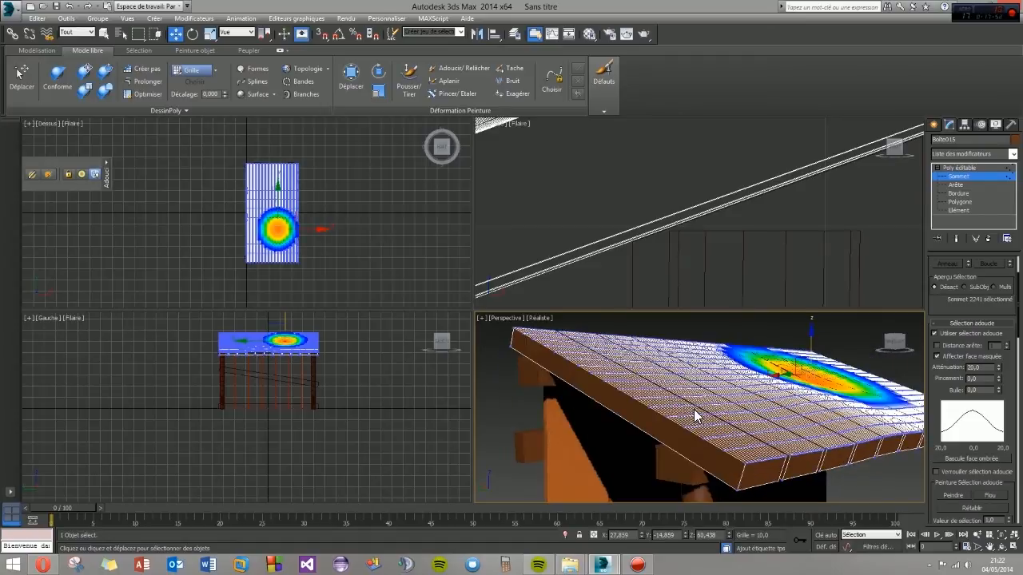
click(703, 373)
drag(703, 346, 701, 336)
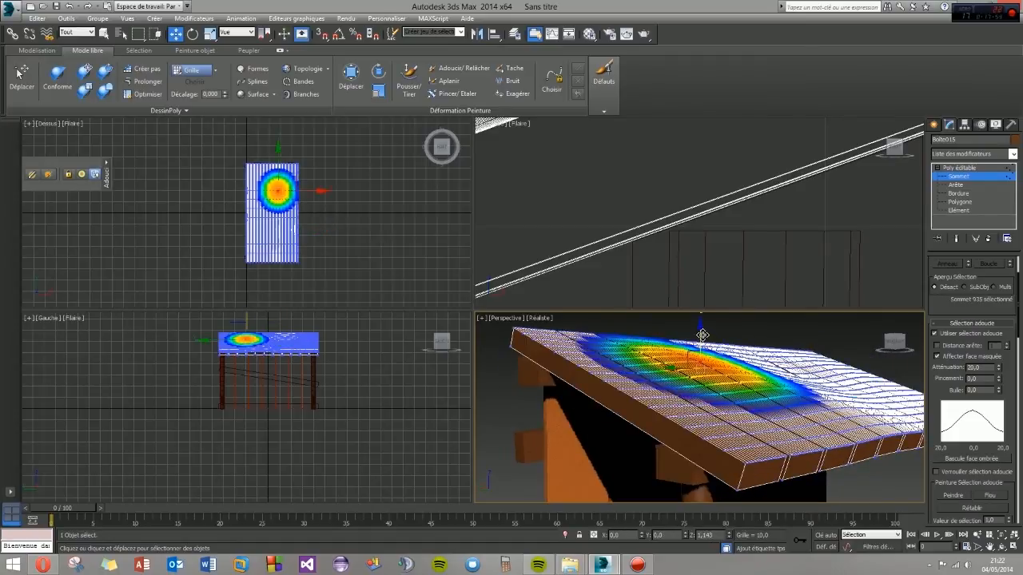
- Reduce the soft selection falloff to 12.6 and set its bubble to -0.19
alt+middle_drag(852, 417, 794, 429)
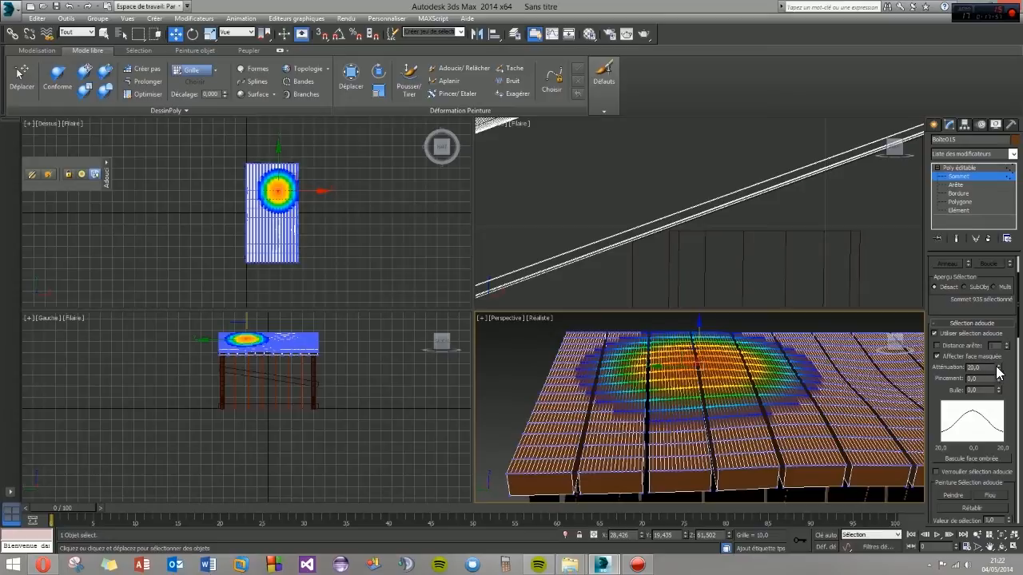
drag(997, 367, 995, 389)
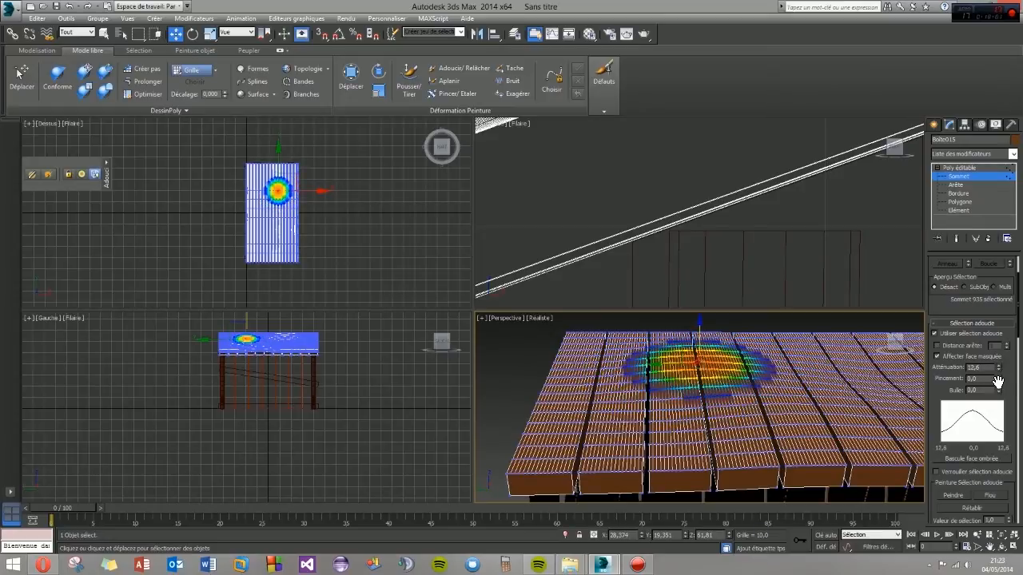
mouse_move(999, 379)
mouse_down()
mouse_move(1004, 347)
mouse_move(1003, 376)
mouse_move(1003, 365)
mouse_up()
mouse_move(997, 394)
mouse_down()
mouse_move(1002, 377)
mouse_move(1002, 402)
mouse_move(999, 394)
mouse_up()
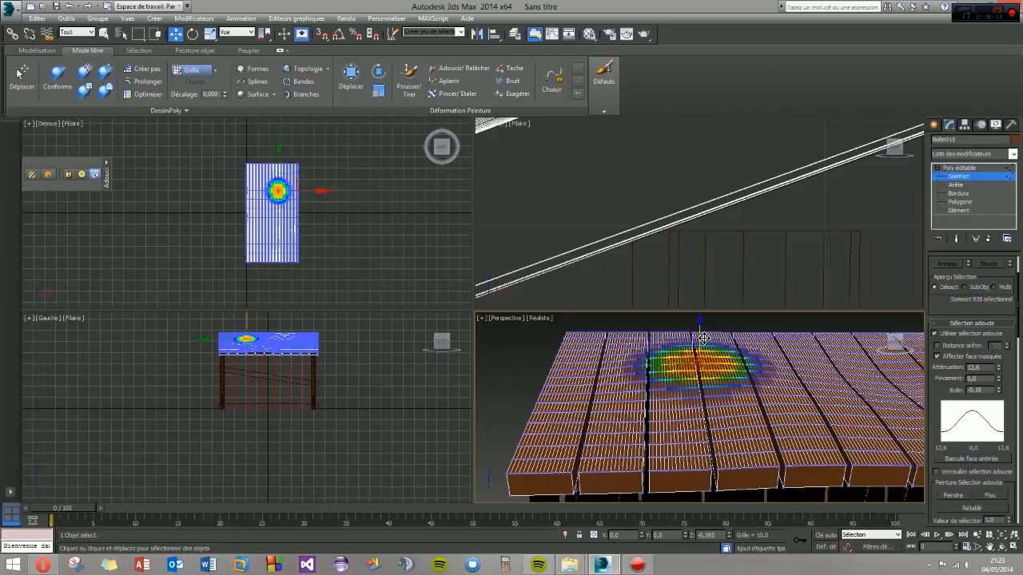
- Shift soft-selected vertices at the corners of the roof's end planks to warp that side slightly
click(583, 448)
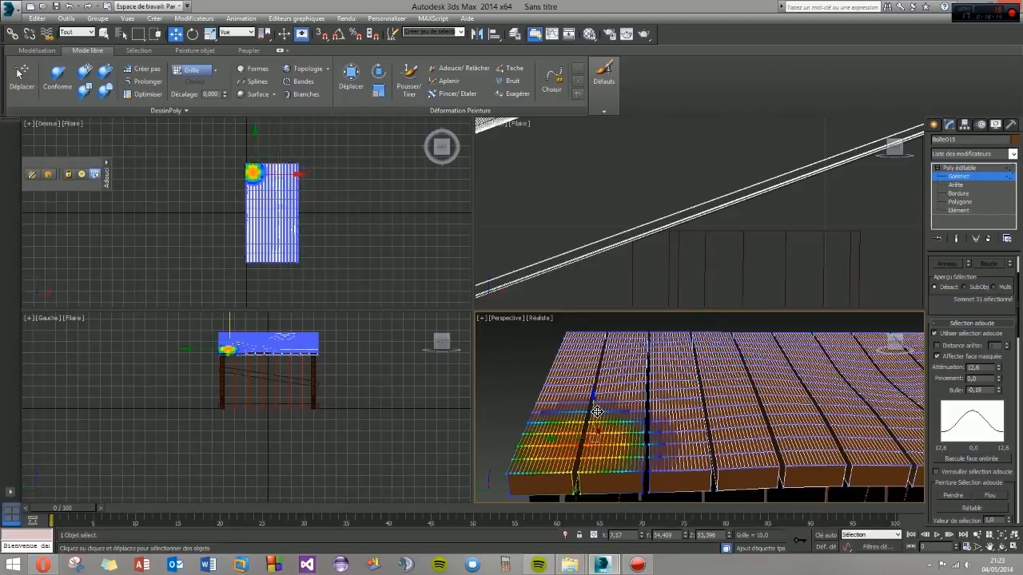
drag(597, 412, 594, 401)
click(586, 359)
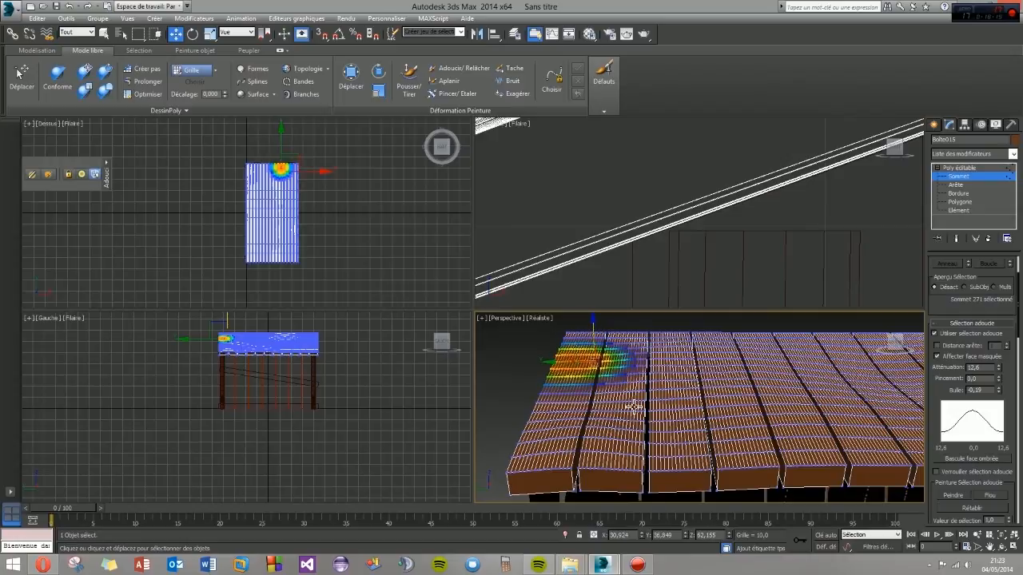
alt+middle_drag(634, 408, 590, 394)
- Lower soft-selected patches along the roof's opposite end and front edge, raise another by about 1.4 units, and leave vertex editing with the roof deselected
scroll(591, 396, down, 5)
mouse_move(676, 440)
alt+middle_down()
mouse_move(667, 427)
mouse_move(685, 438)
alt+middle_up()
click(708, 440)
drag(704, 405, 703, 410)
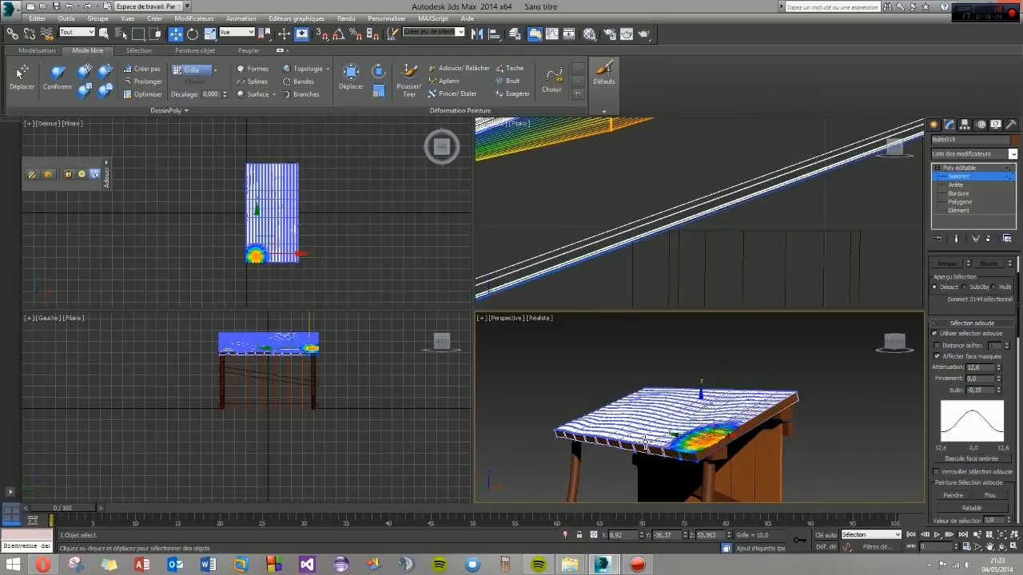
click(648, 438)
drag(651, 405, 652, 408)
alt+middle_drag(650, 456, 703, 423)
click(728, 404)
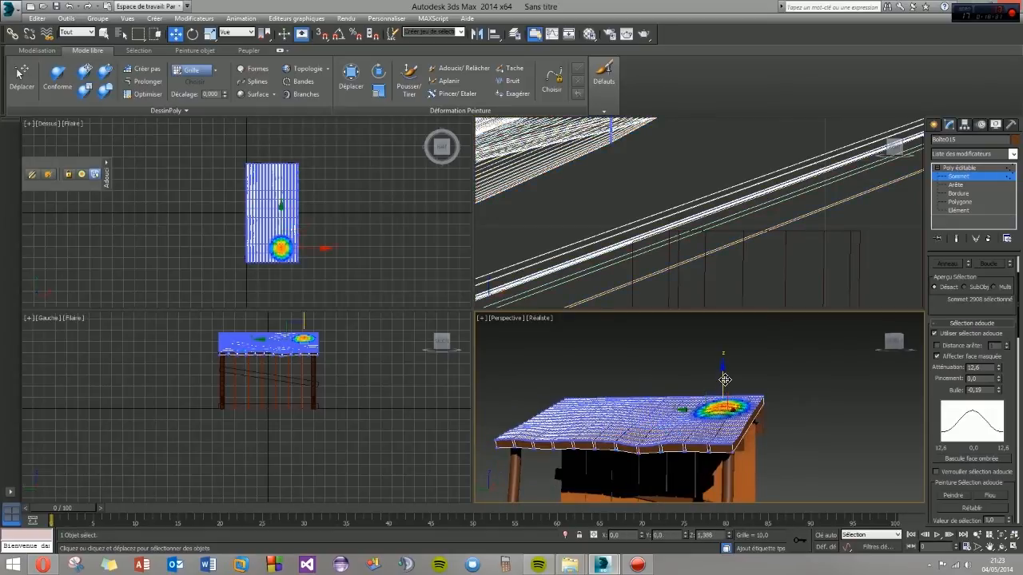
click(785, 400)
alt+middle_drag(785, 400, 670, 447)
click(934, 124)
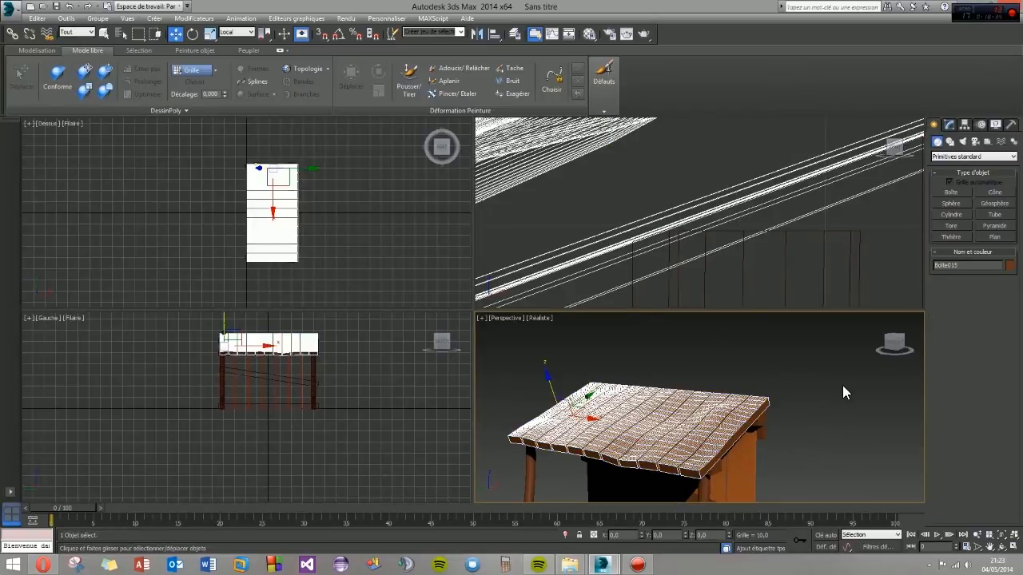
click(843, 386)
- Enlarge the perspective view and examine the warped roof and the whole shelter from the front
mouse_move(640, 444)
alt+middle_down()
mouse_move(614, 435)
mouse_move(573, 455)
mouse_move(628, 484)
mouse_move(684, 445)
mouse_move(761, 432)
mouse_move(644, 429)
mouse_move(594, 443)
mouse_move(593, 474)
mouse_move(639, 381)
mouse_move(646, 400)
mouse_move(708, 347)
mouse_move(659, 409)
mouse_move(687, 418)
mouse_move(647, 400)
mouse_move(580, 404)
mouse_move(649, 384)
mouse_move(727, 420)
mouse_move(559, 422)
mouse_move(624, 428)
mouse_move(692, 409)
mouse_move(770, 413)
mouse_move(765, 432)
mouse_move(631, 427)
alt+middle_up()
scroll(631, 426, up, 6)
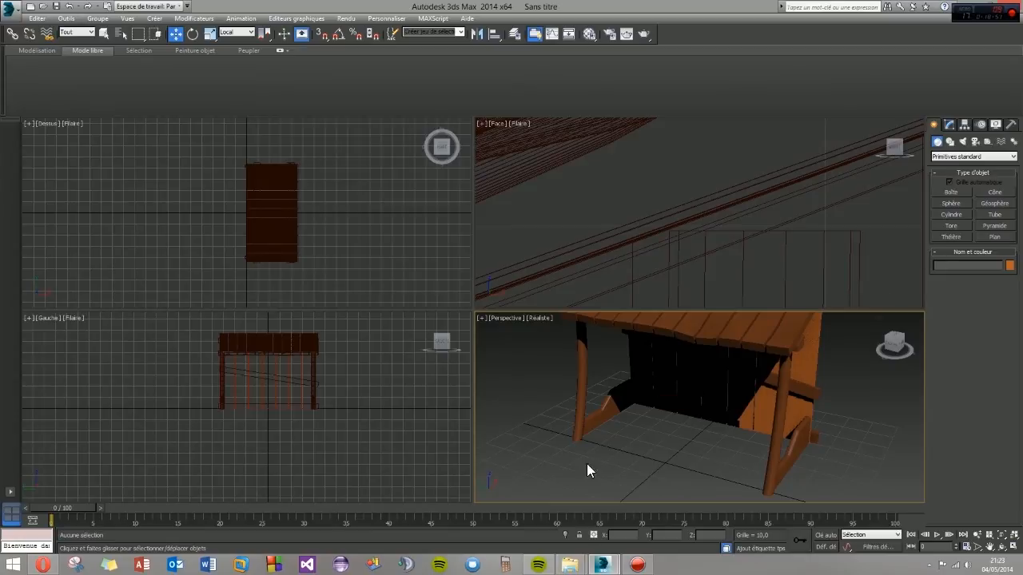
scroll(612, 395, up, 3)
key(alt+w)
middle_drag(477, 381, 472, 376)
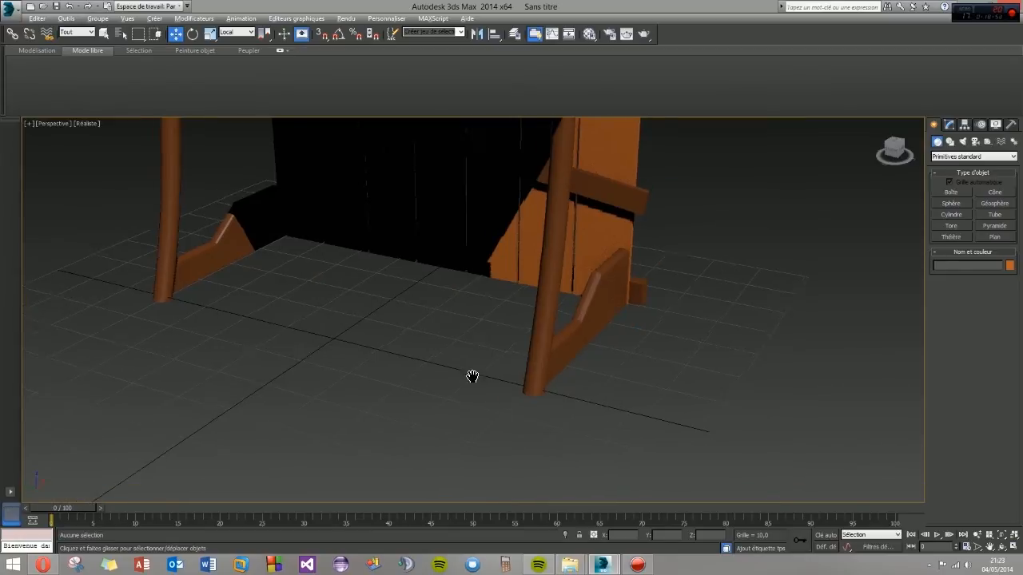
scroll(597, 441, down, 6)
alt+middle_drag(597, 440, 533, 380)
scroll(531, 379, down, 3)
scroll(520, 380, up, 6)
scroll(513, 382, down, 3)
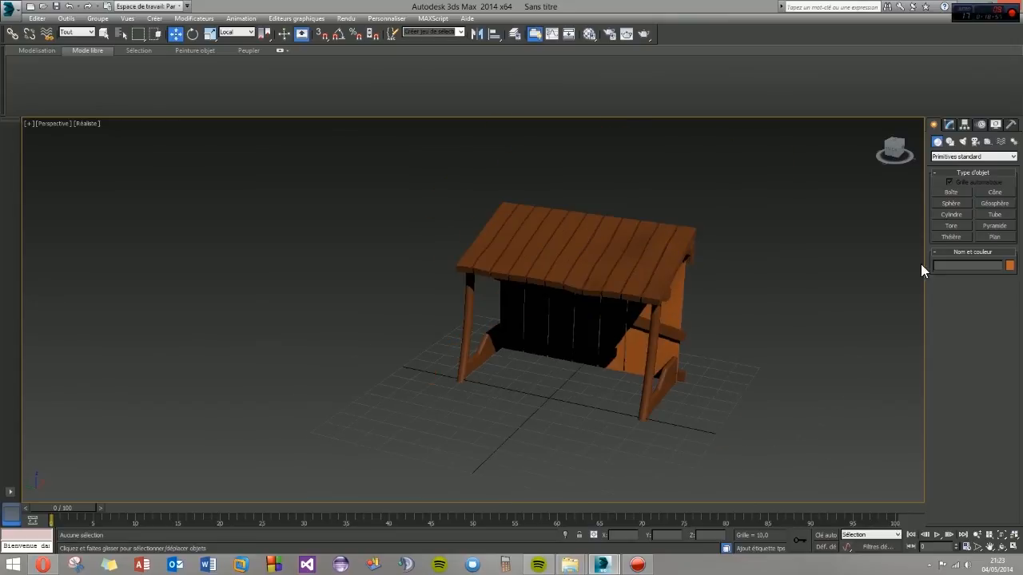
- Create a flat cylinder with a radius of about 7.4 and height of about 3.8 before the shelter, with 1 height segment
click(951, 214)
drag(482, 414, 490, 422)
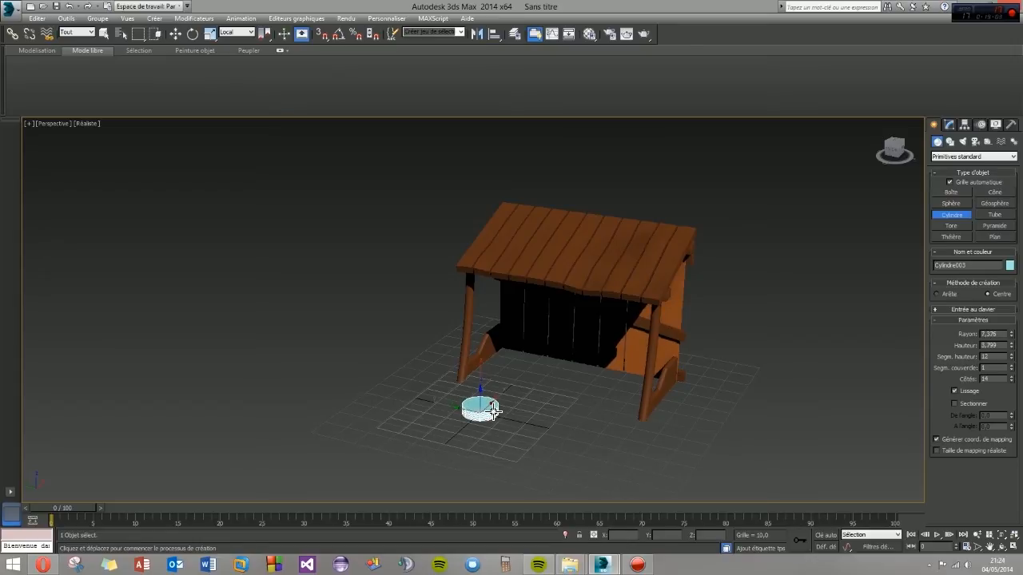
click(494, 410)
right_click(511, 415)
scroll(468, 419, up, 5)
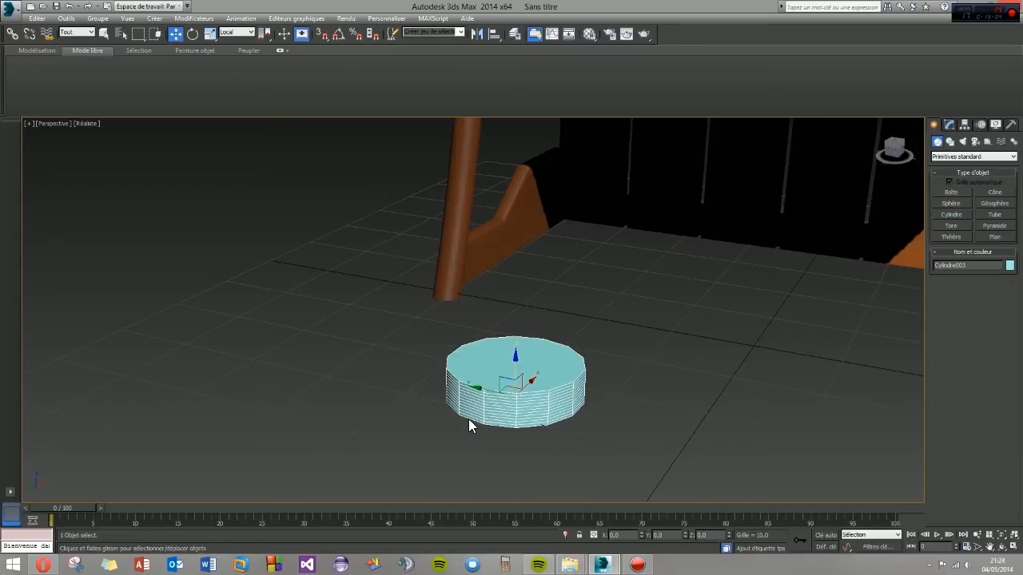
click(949, 126)
drag(1010, 299, 1014, 377)
mouse_move(608, 403)
alt+middle_down()
mouse_move(539, 418)
mouse_move(605, 401)
alt+middle_up()
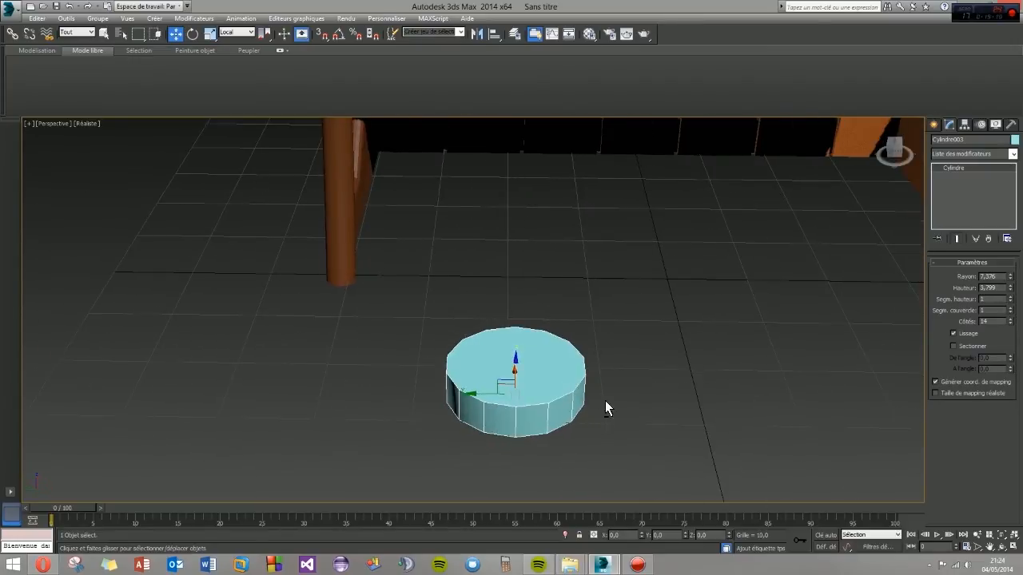
- Set the flat cylinder's object colour to the dark brown custom swatch
click(1015, 139)
click(532, 305)
click(581, 340)
alt+middle_drag(572, 416, 559, 423)
scroll(559, 423, down, 5)
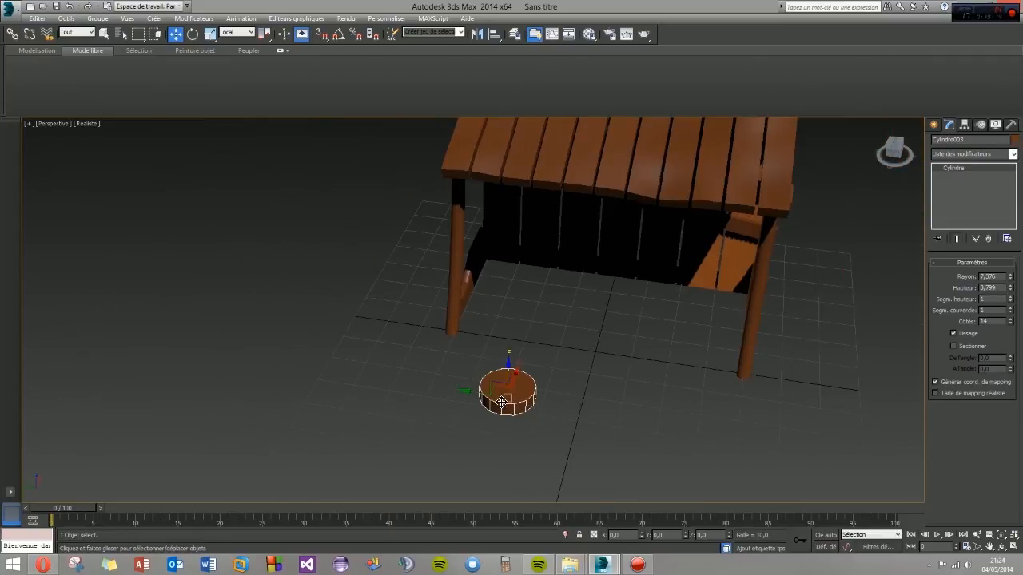
- Clone the brown cylinder and place the copy beside the original in front of the shelter
shift+drag(484, 400, 617, 429)
click(471, 325)
mouse_move(471, 328)
alt+middle_down()
mouse_move(600, 442)
mouse_move(632, 454)
mouse_move(747, 429)
alt+middle_up()
click(747, 428)
- Create an upright cylinder with a radius of about 9.6 and height of about 37 in front of the two brown discs
click(933, 125)
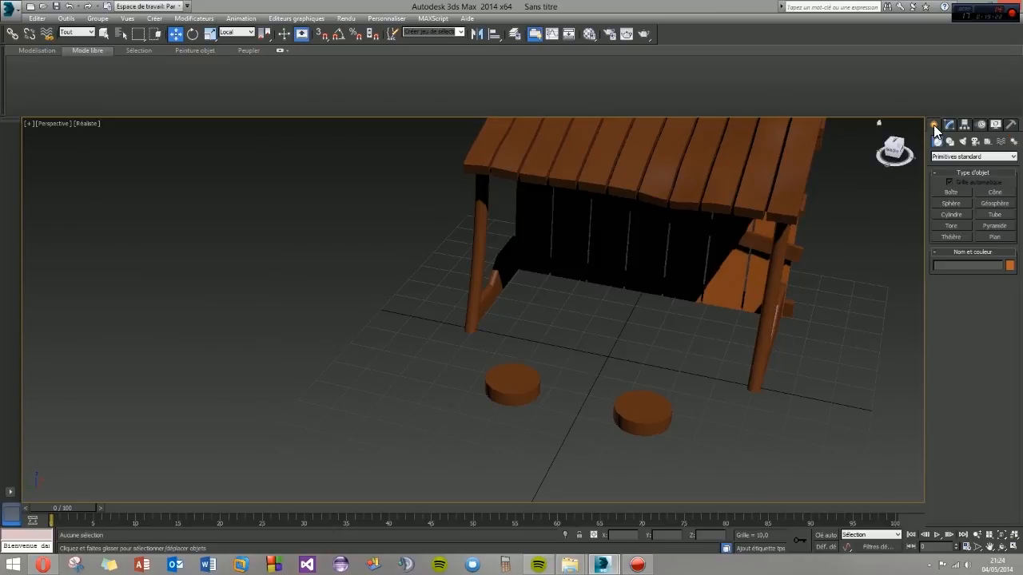
click(951, 214)
scroll(626, 339, down, 5)
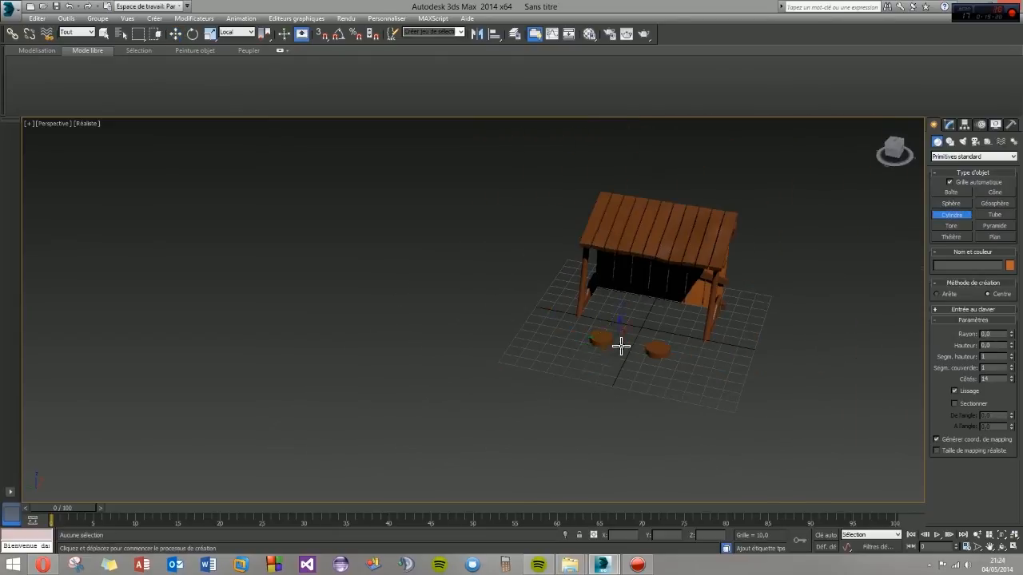
drag(610, 377, 620, 386)
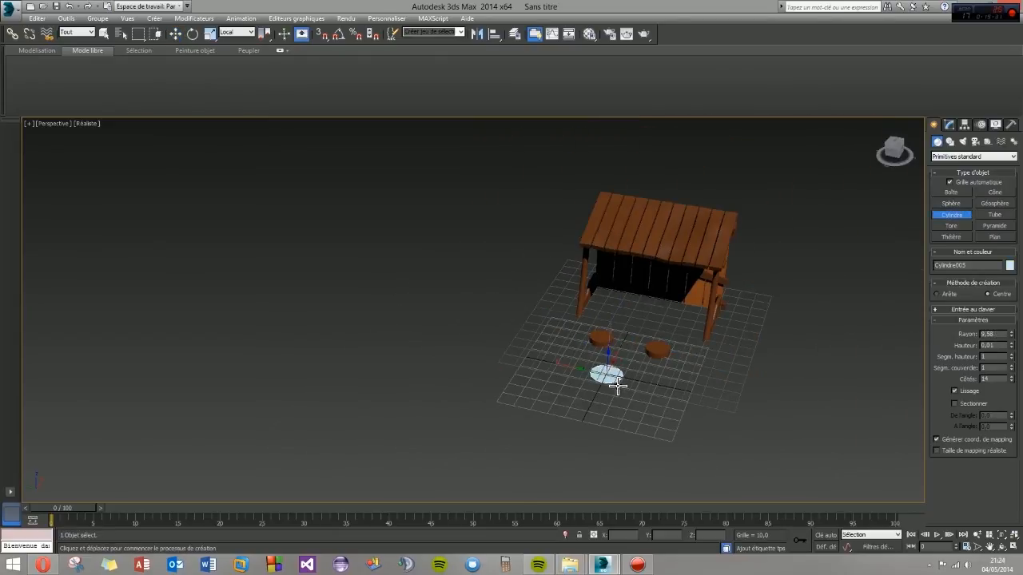
click(666, 373)
key(w)
- Set the upright cylinder's radius to 8.143, height to 51.784, cap segments to 2 and sides to 15
click(950, 125)
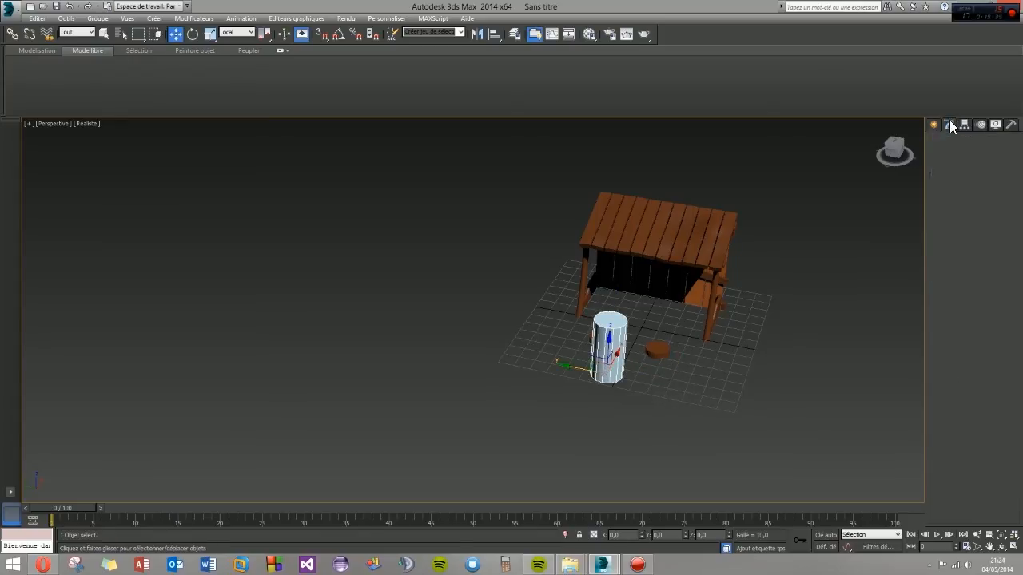
mouse_move(688, 353)
alt+middle_down()
mouse_move(733, 328)
mouse_move(685, 362)
alt+middle_up()
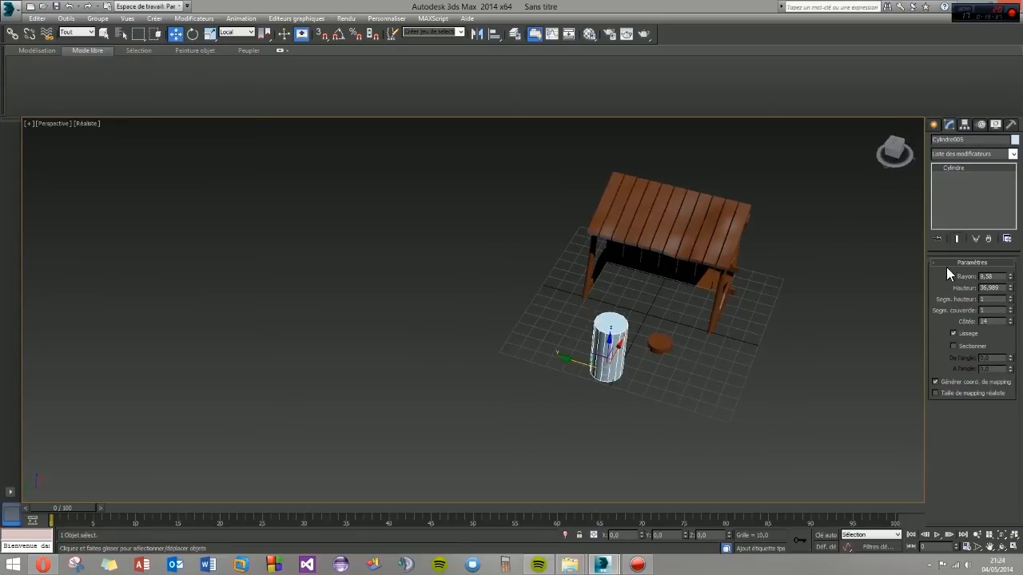
mouse_move(1010, 276)
mouse_down()
mouse_move(1013, 286)
mouse_move(1013, 269)
mouse_up()
alt+middle_drag(852, 295, 703, 332)
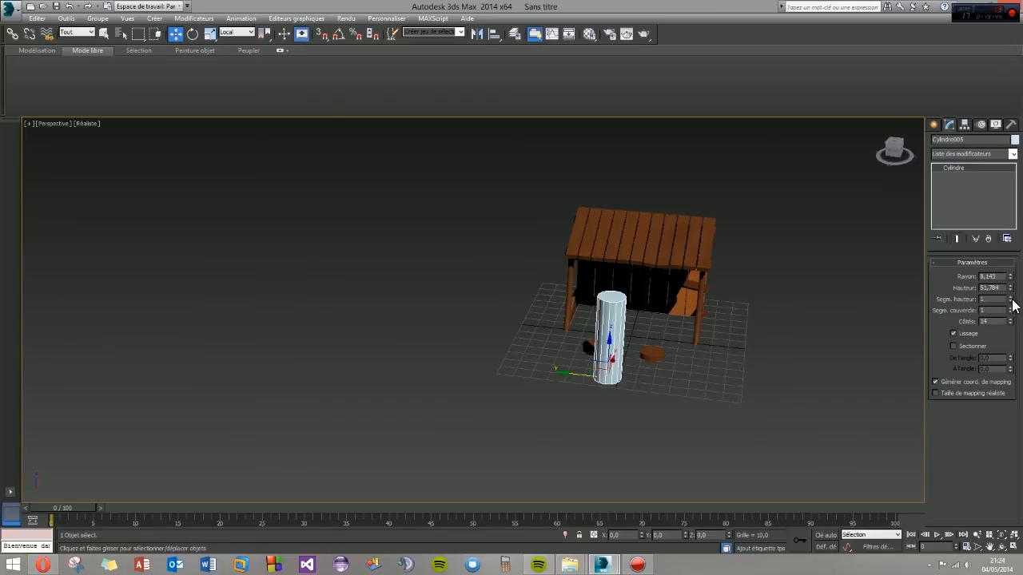
alt+middle_drag(659, 322, 619, 309)
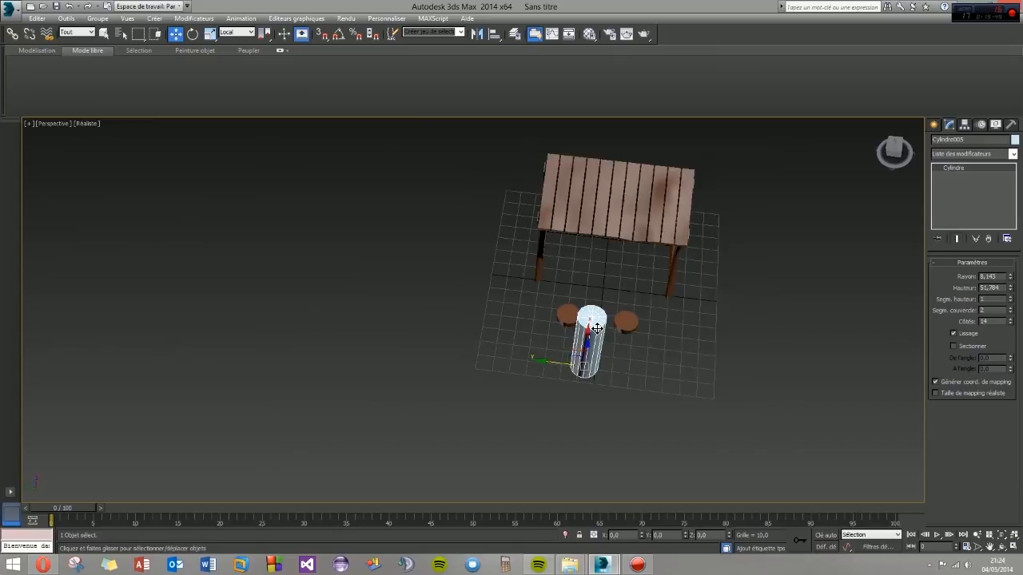
scroll(596, 329, up, 10)
alt+middle_drag(610, 362, 565, 339)
click(1010, 319)
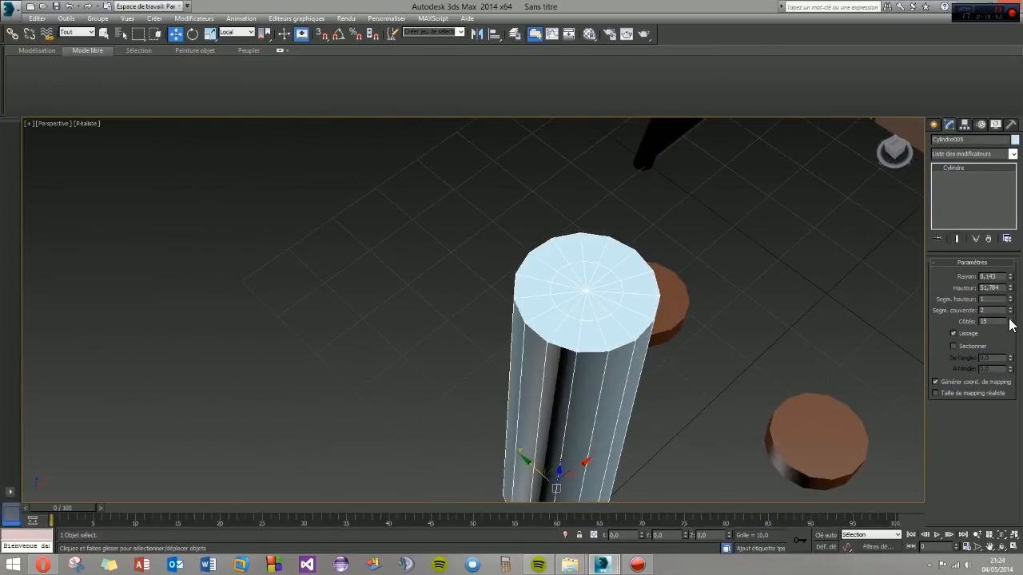
alt+middle_drag(605, 342, 612, 349)
key(alt+w)
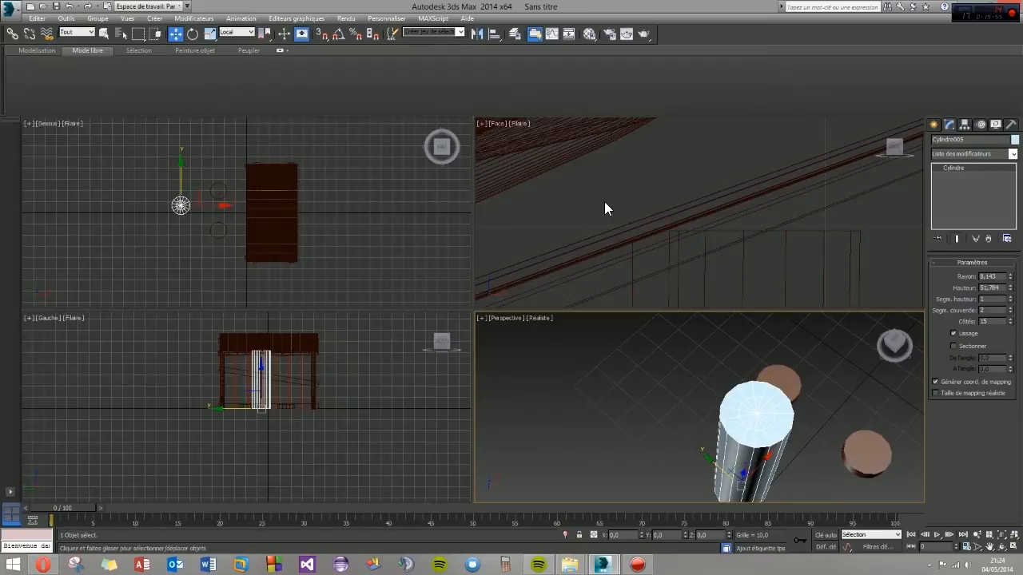
- Reduce the upright cylinder's number of sides to 12 so it divides evenly into two halves
middle_drag(202, 235, 265, 251)
scroll(247, 227, up, 10)
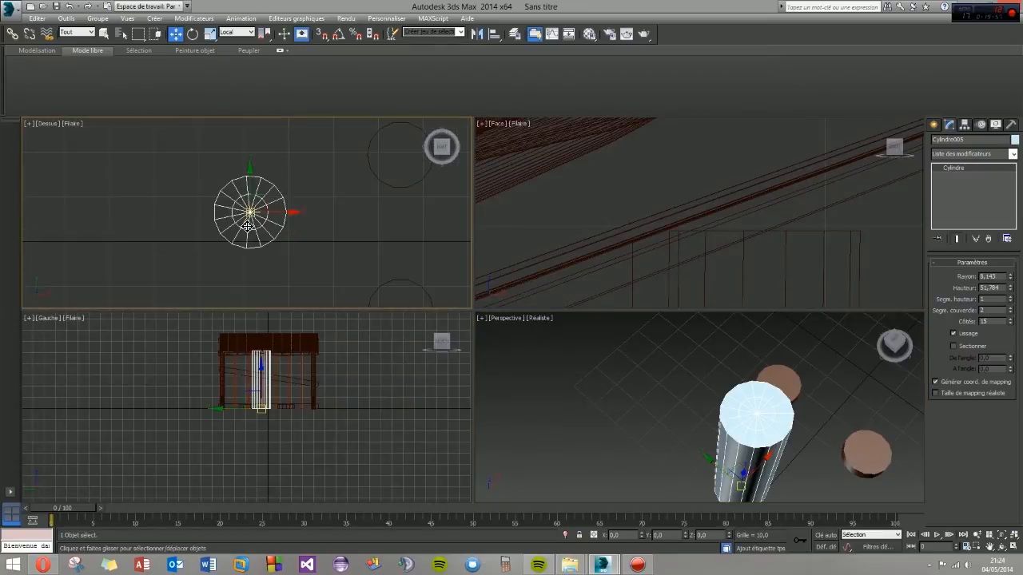
click(1010, 324)
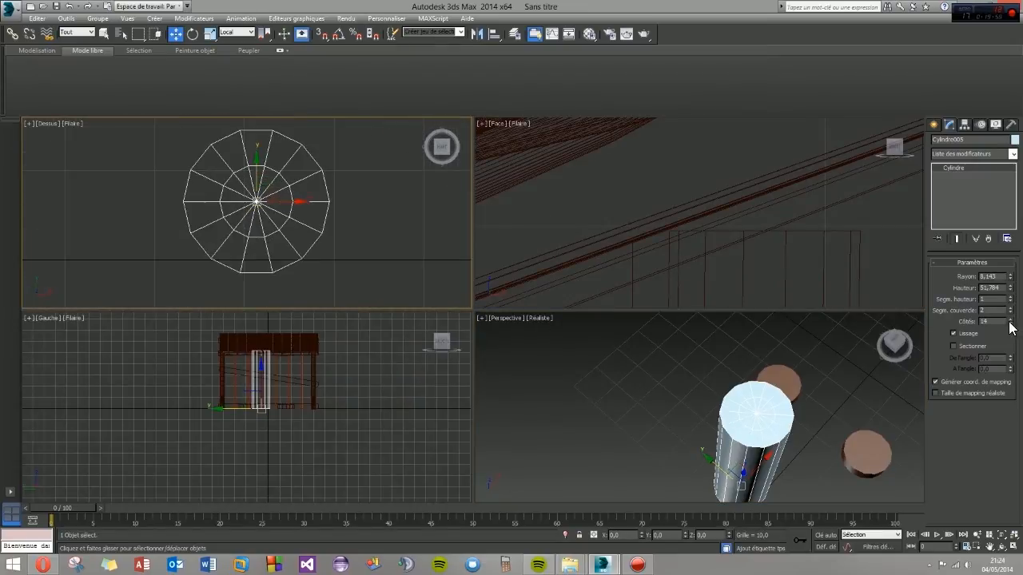
click(1011, 324)
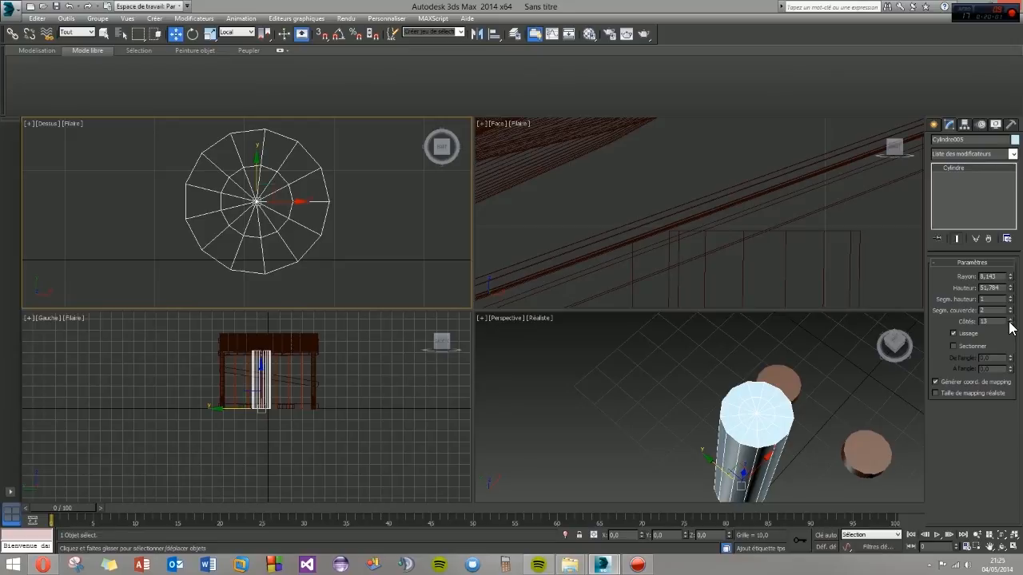
click(1010, 324)
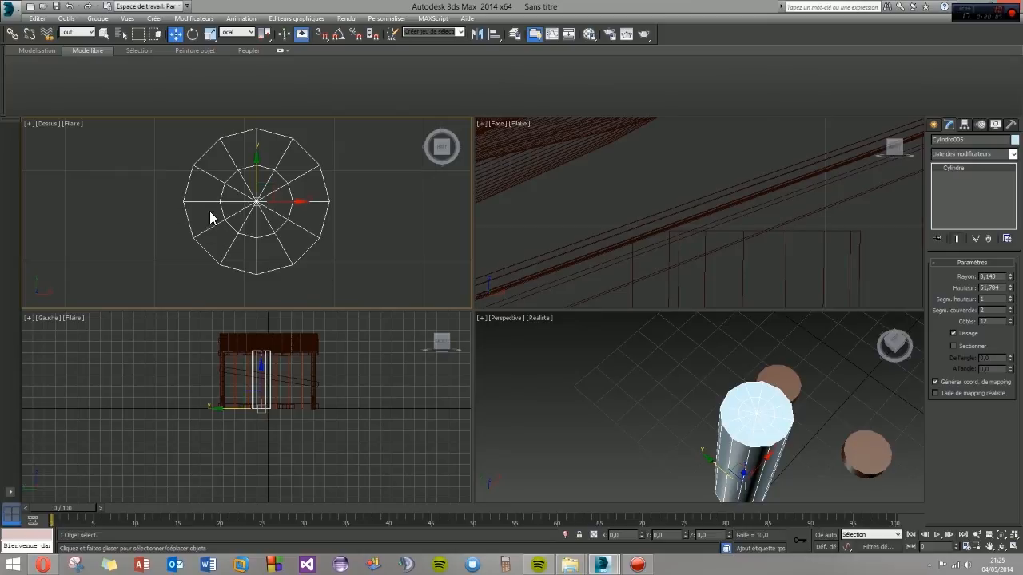
middle_drag(215, 230, 230, 234)
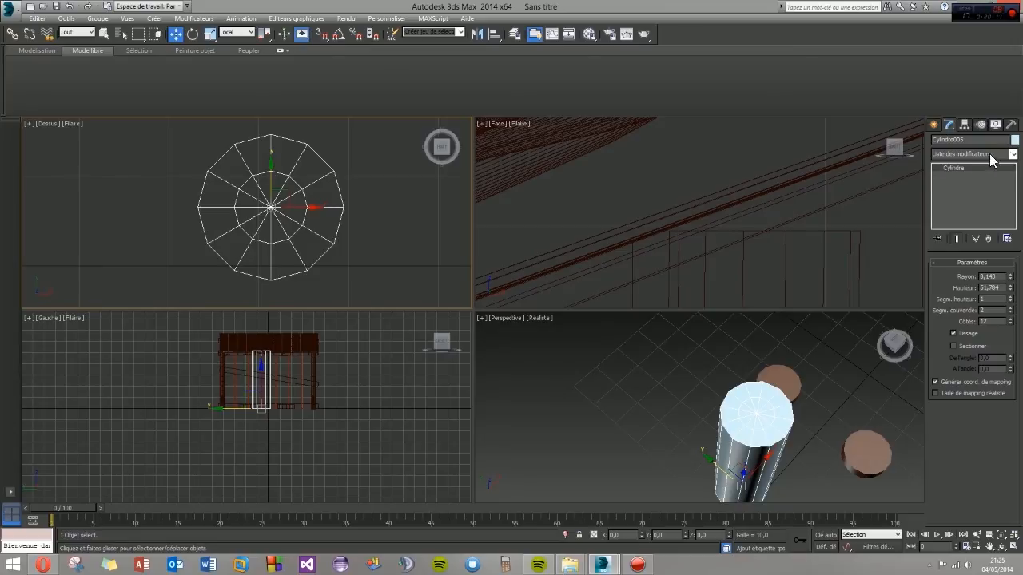
- Set the upright cylinder's object colour to the orange-brown custom swatch and convert it to Editable Poly
click(1015, 139)
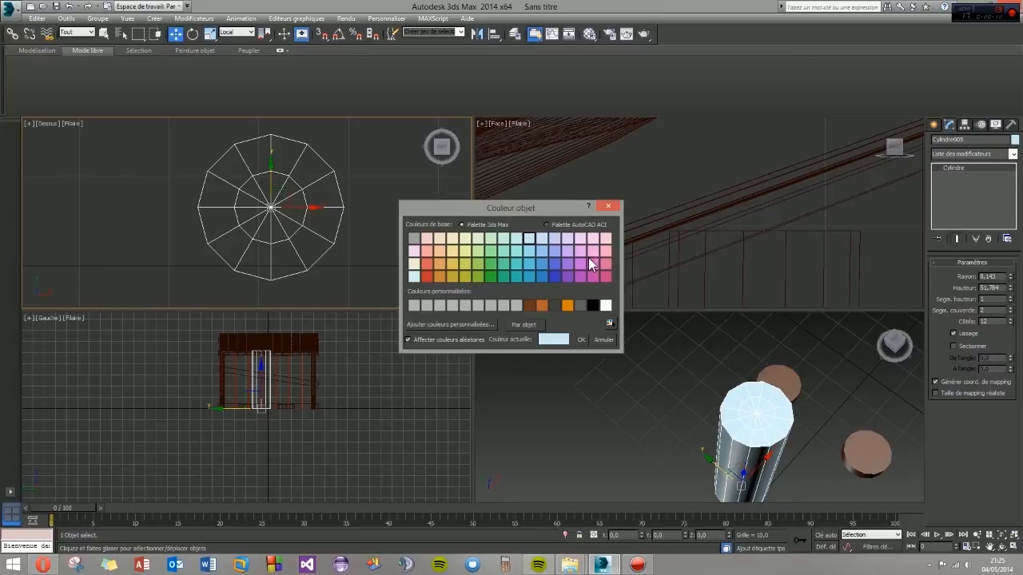
click(582, 340)
right_click(950, 168)
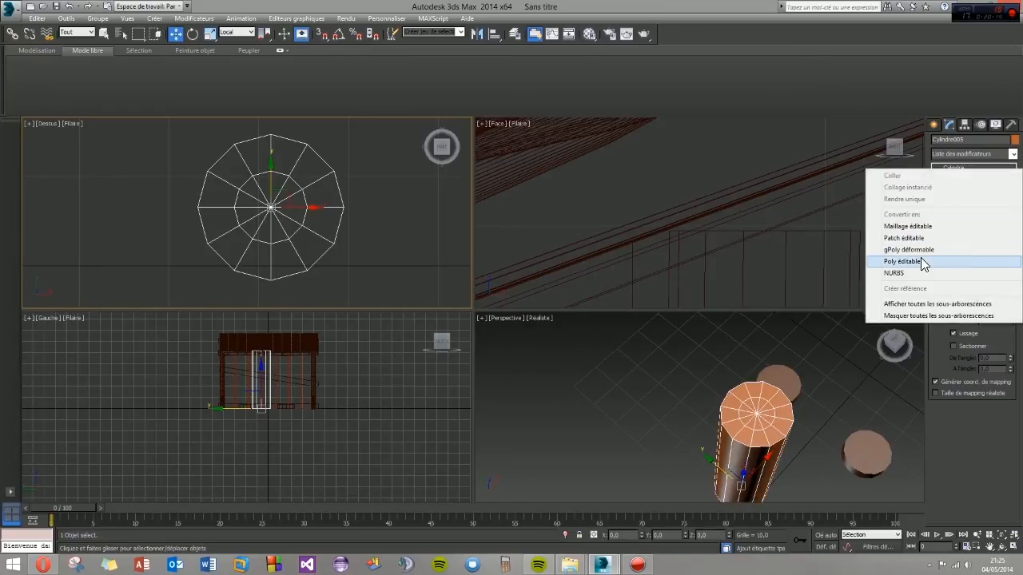
click(922, 259)
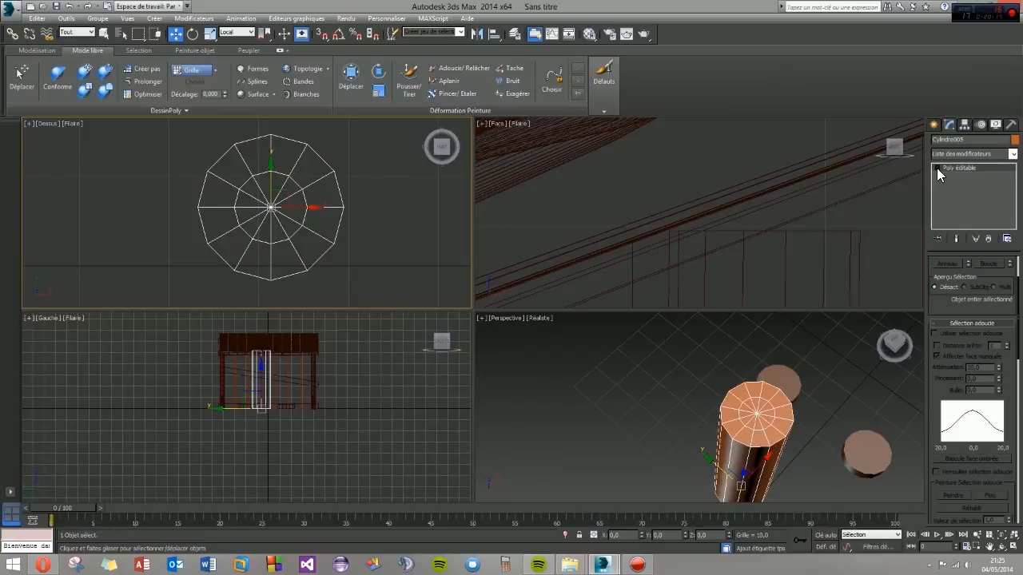
- Select all polygons on the half of the cylinder facing away from the shelter and delete them
click(963, 202)
middle_drag(299, 226, 370, 235)
scroll(370, 235, down, 2)
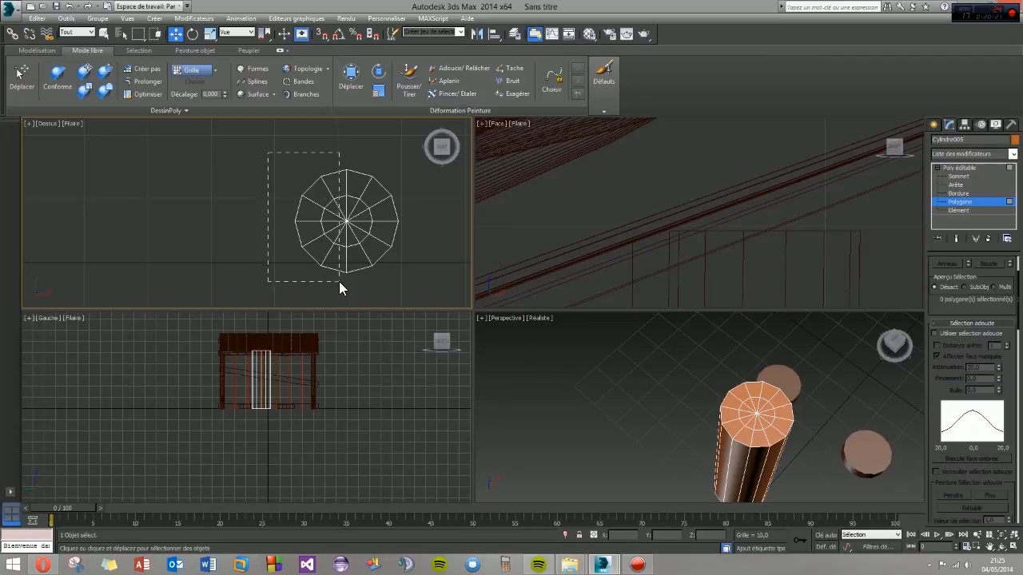
drag(339, 281, 339, 283)
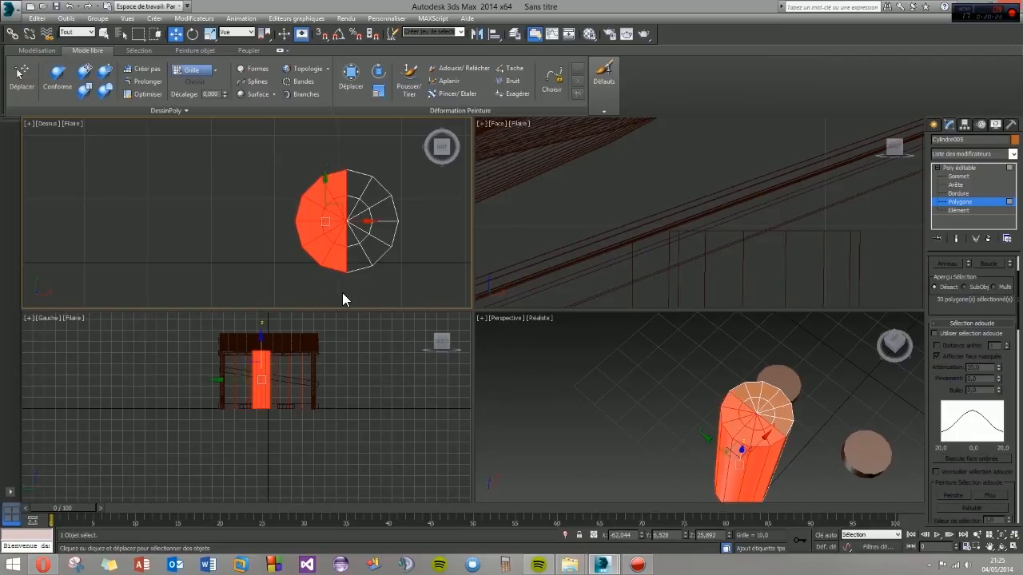
key(Delete)
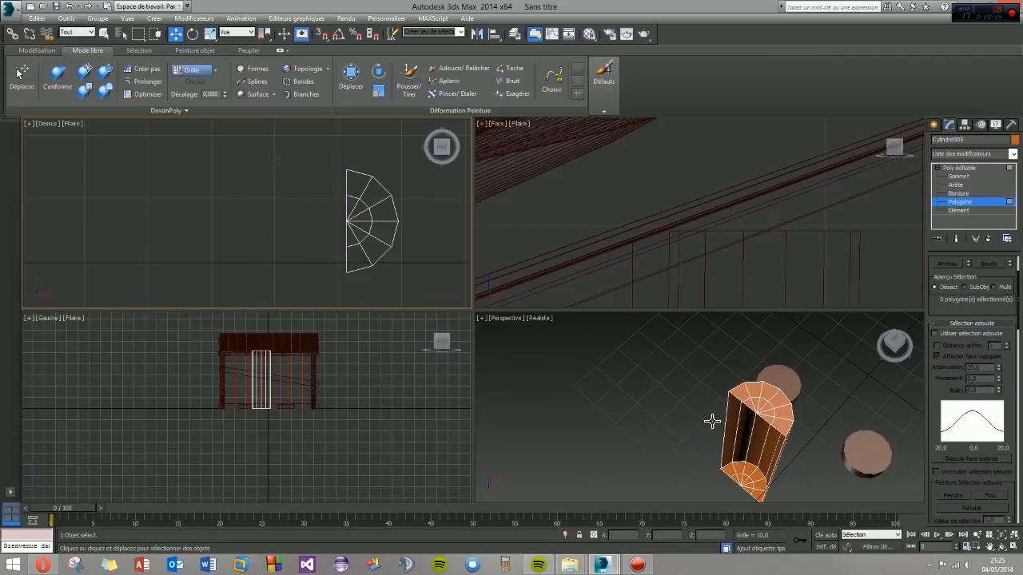
- Turn on angle snap and rotate the half cylinder 90° about Y so it lies flat with its open side up
click(716, 417)
key(alt+w)
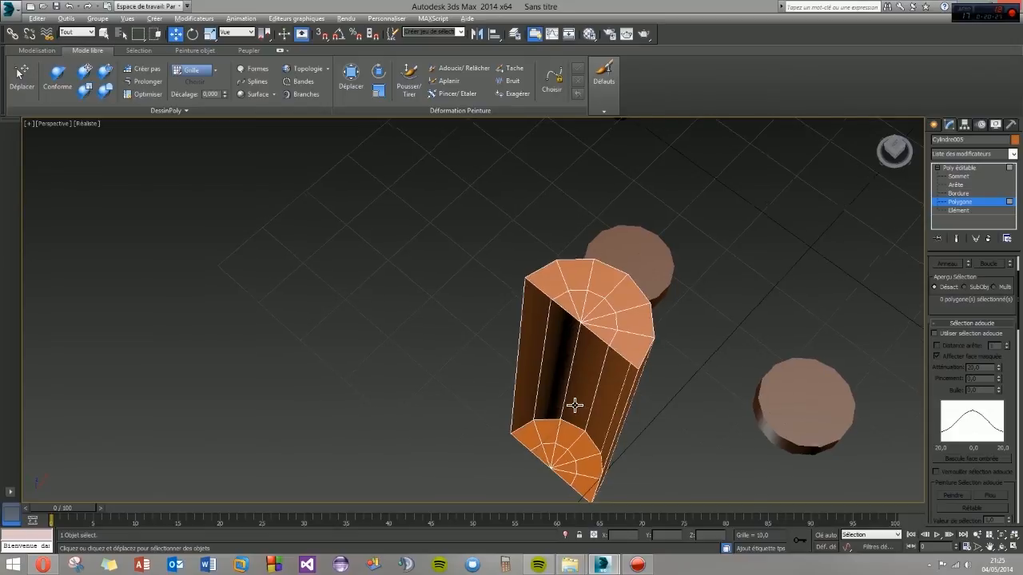
scroll(575, 404, up, 4)
scroll(594, 380, down, 5)
alt+middle_drag(594, 389, 640, 395)
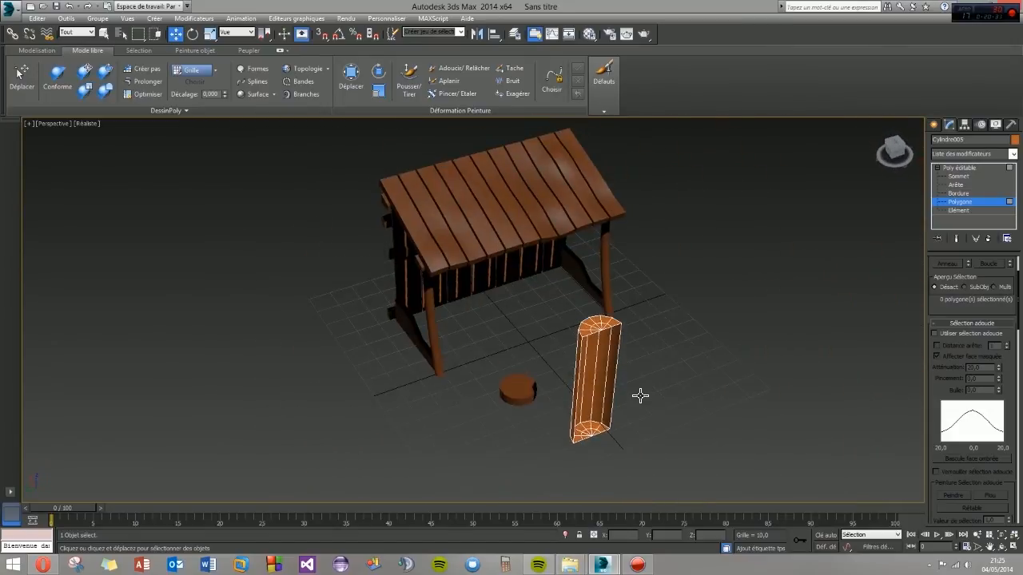
click(934, 124)
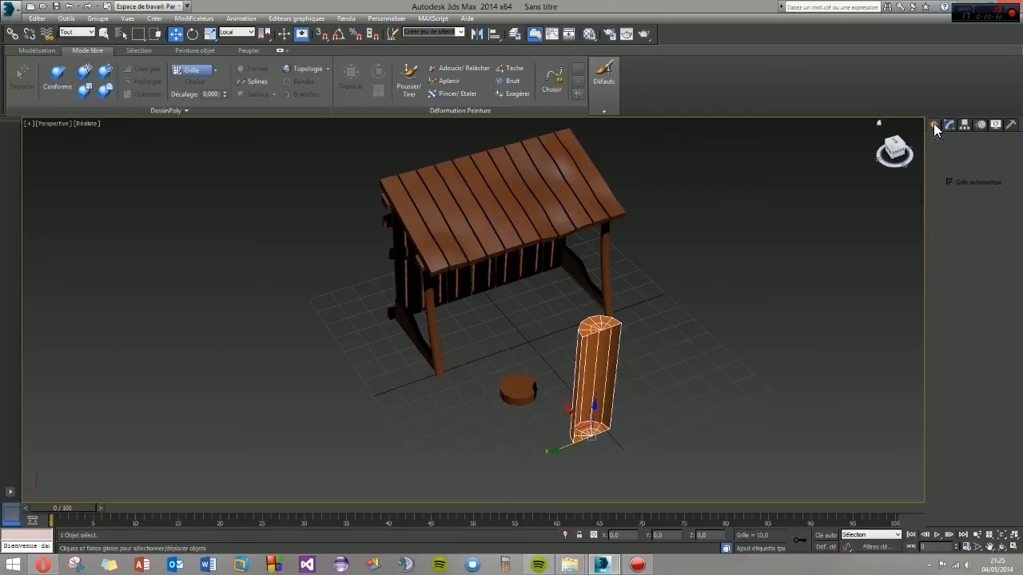
click(193, 34)
drag(610, 431, 587, 391)
right_click(588, 391)
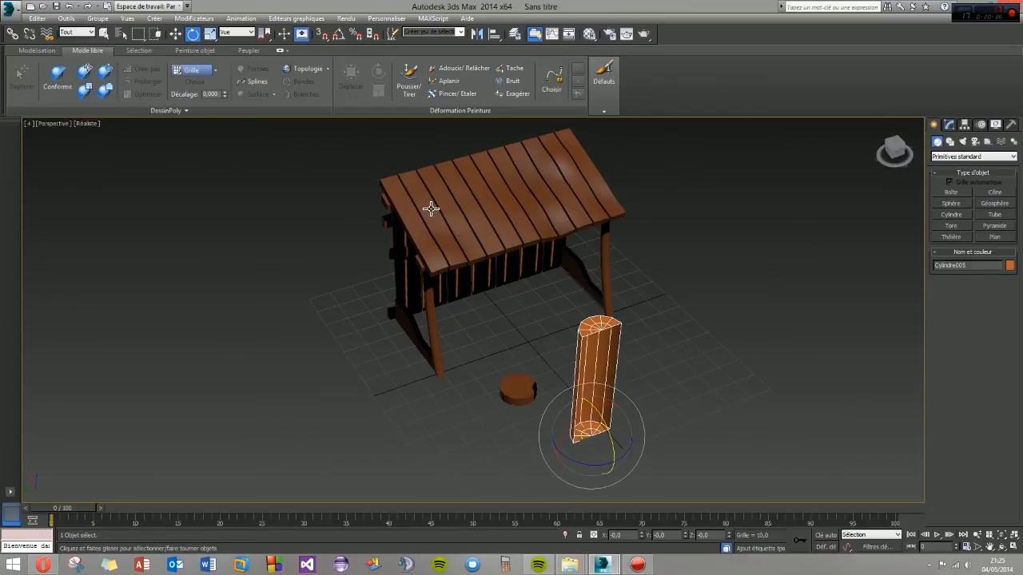
click(340, 34)
drag(612, 435, 593, 397)
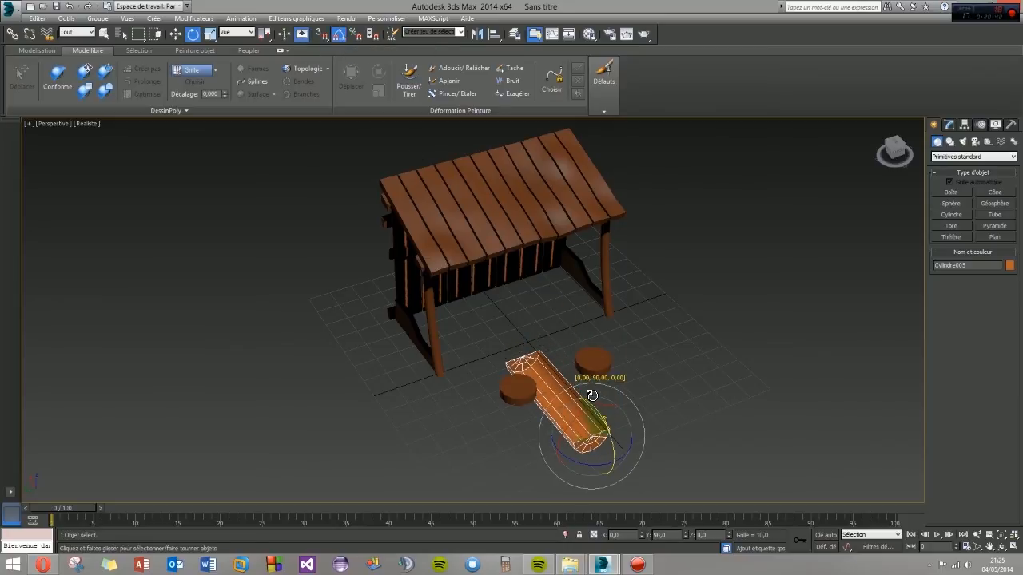
click(703, 417)
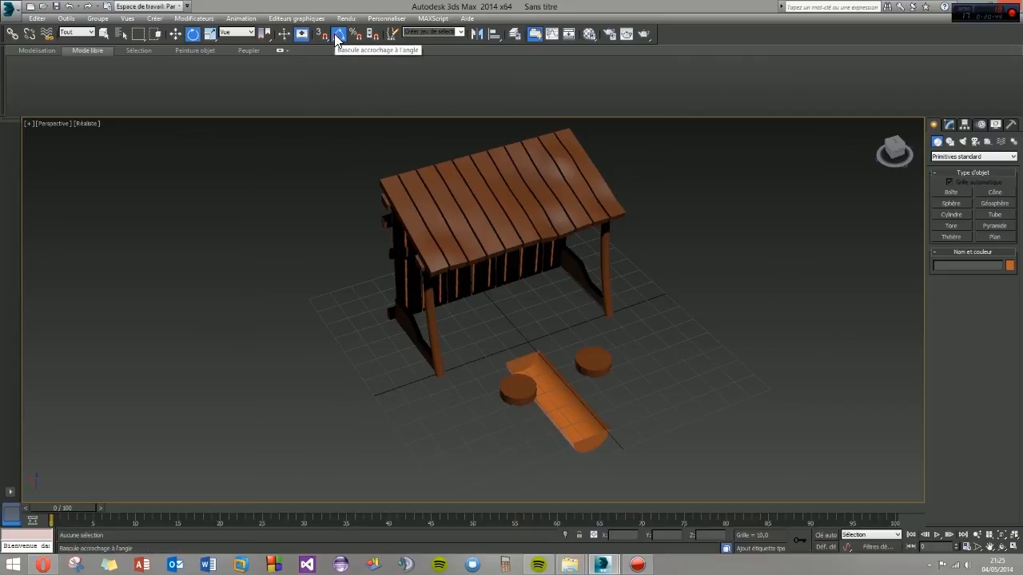
- Raise the lying half cylinder to a Z position of about 16.3 and set the reference coordinate system to View
alt+middle_drag(498, 296, 548, 403)
click(548, 403)
click(174, 34)
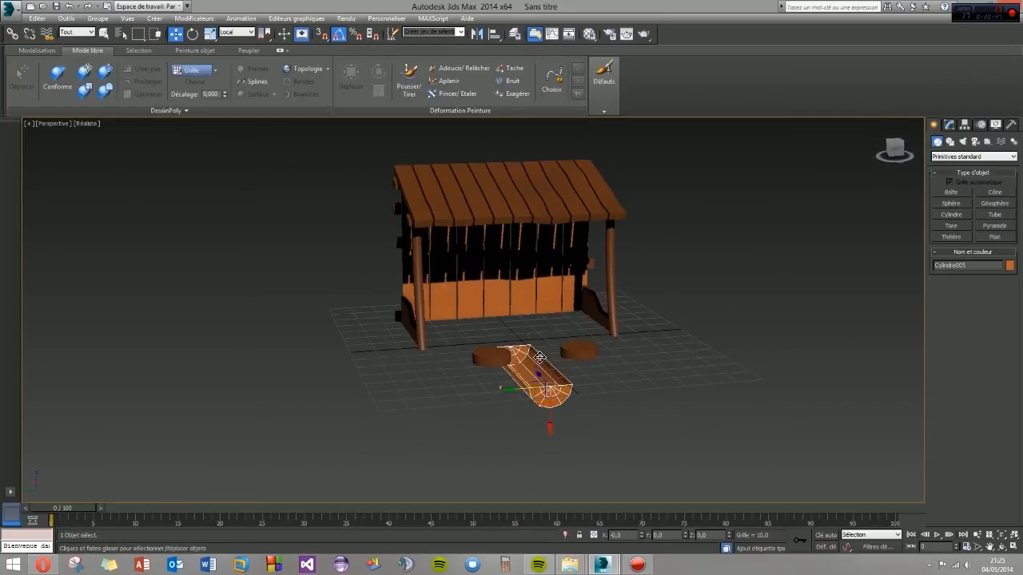
drag(552, 421, 551, 377)
alt+middle_drag(551, 377, 507, 374)
click(239, 33)
click(237, 44)
alt+middle_drag(536, 353, 574, 368)
- Apply a Shell (Coque) modifier to the half cylinder with an outer amount of 2.75 and an inner amount of 1.63
click(949, 125)
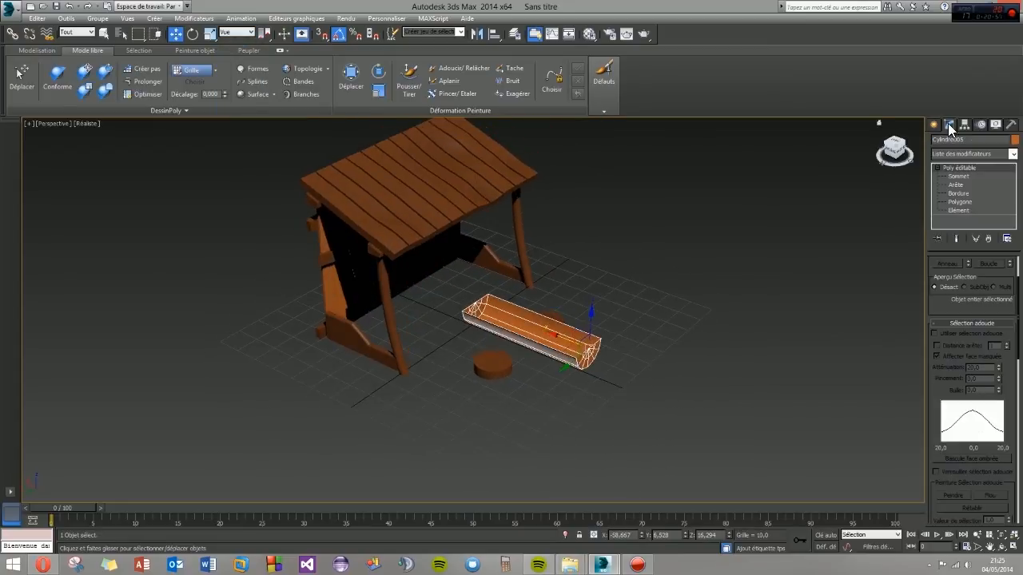
click(1012, 155)
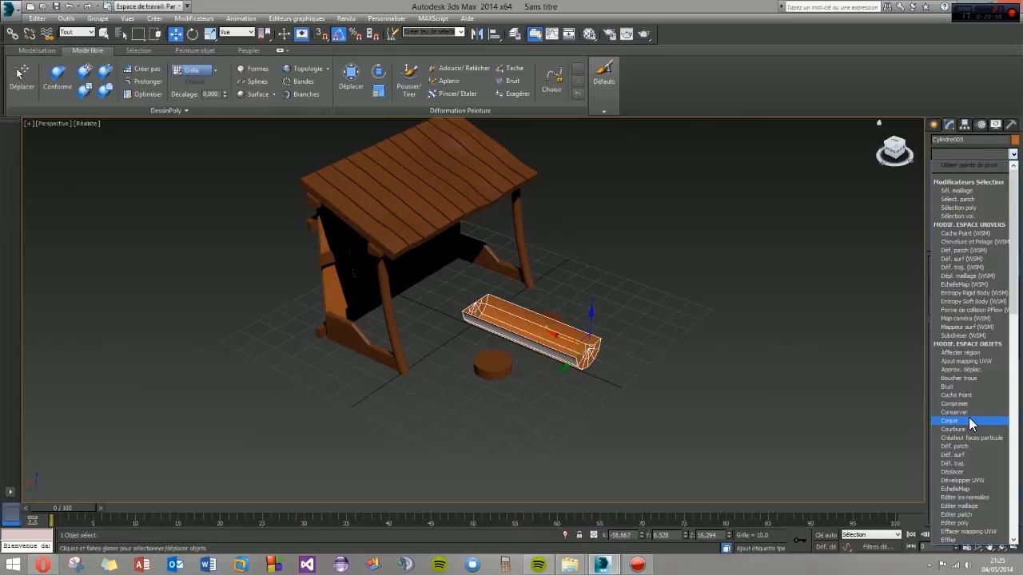
click(969, 420)
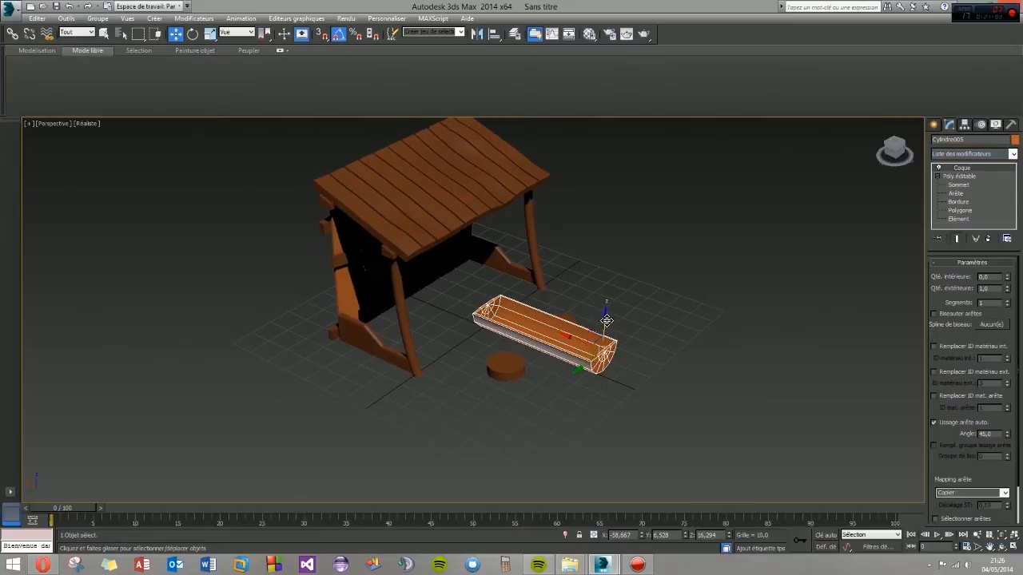
scroll(598, 349, up, 5)
drag(1007, 289, 999, 199)
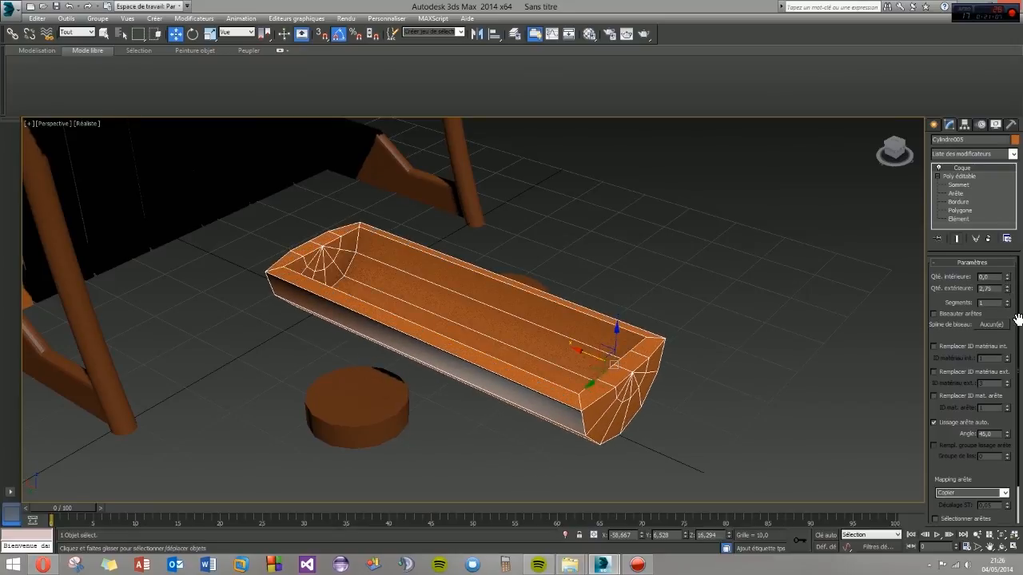
drag(1007, 276, 998, 192)
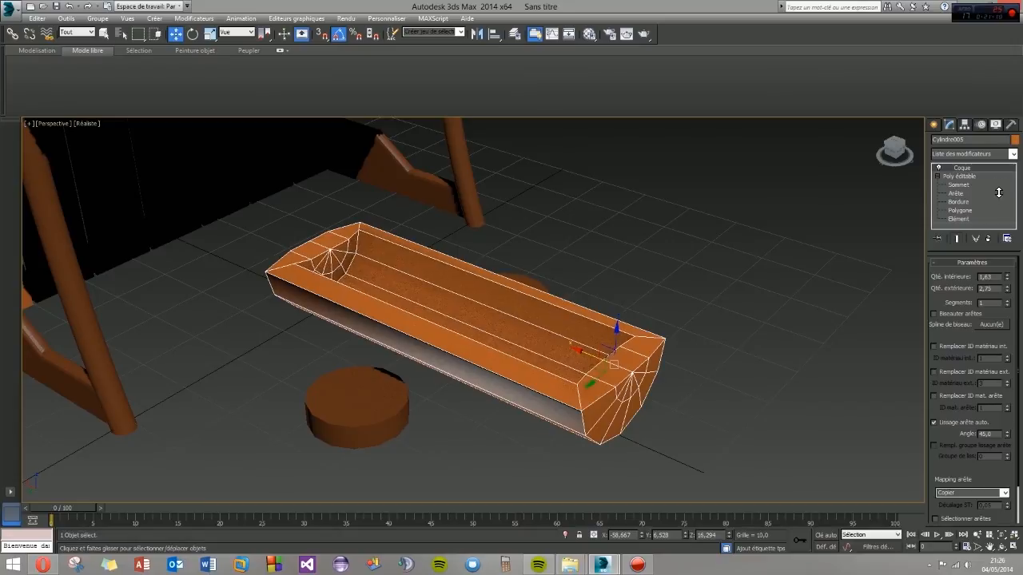
- Collapse the trough's whole modifier stack and convert the result to Editable Poly
alt+middle_drag(478, 372, 424, 361)
right_click(964, 165)
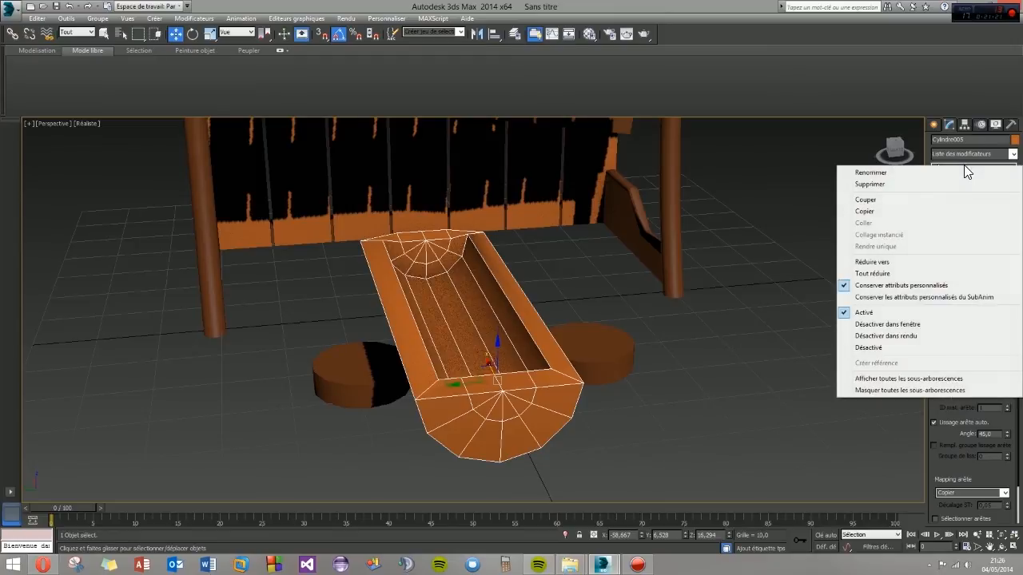
click(872, 274)
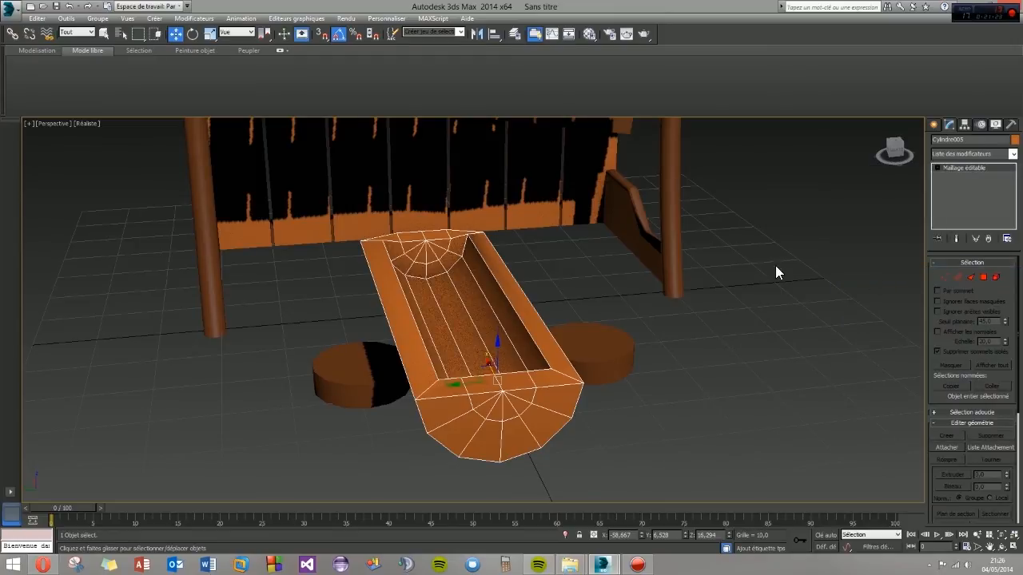
right_click(956, 165)
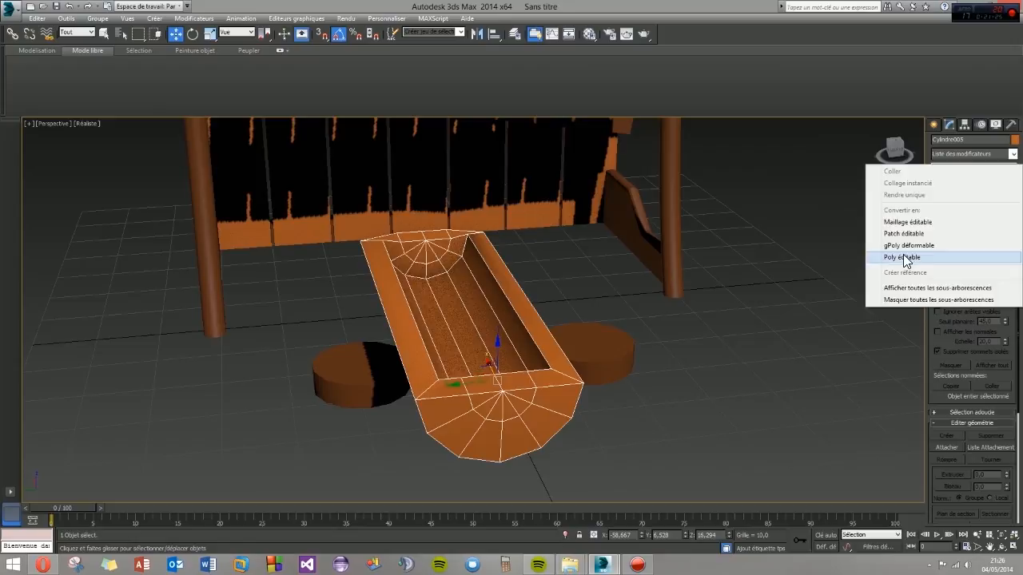
click(901, 259)
- Rotate the trough about its vertical axis so its length runs parallel to the shelter's front
alt+middle_drag(605, 334, 718, 328)
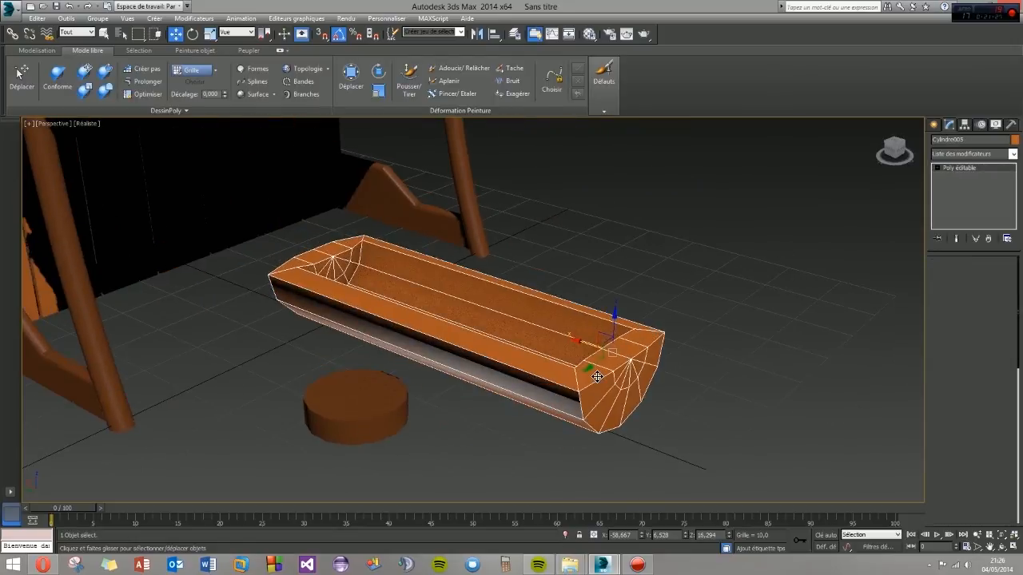
click(939, 167)
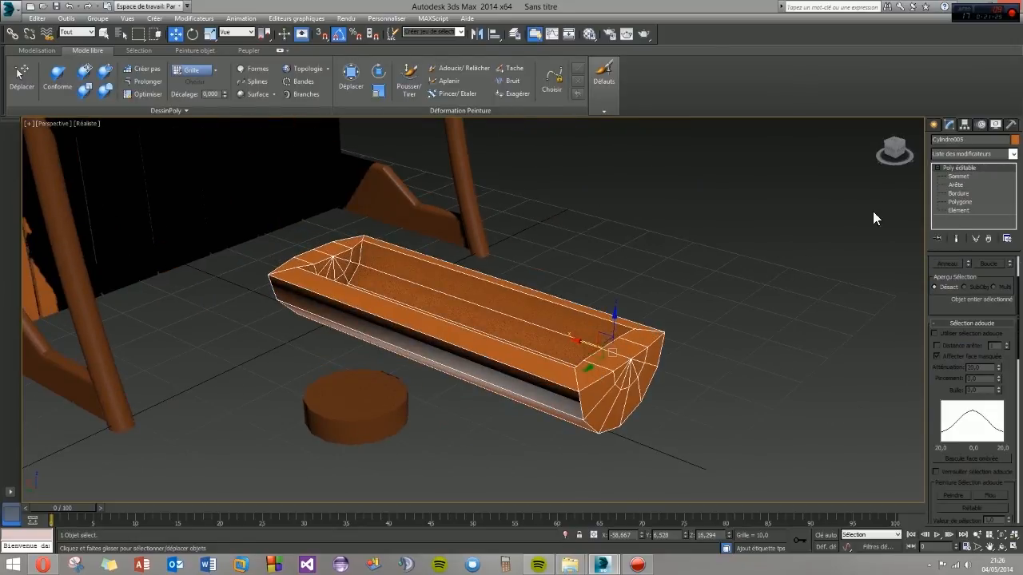
click(935, 126)
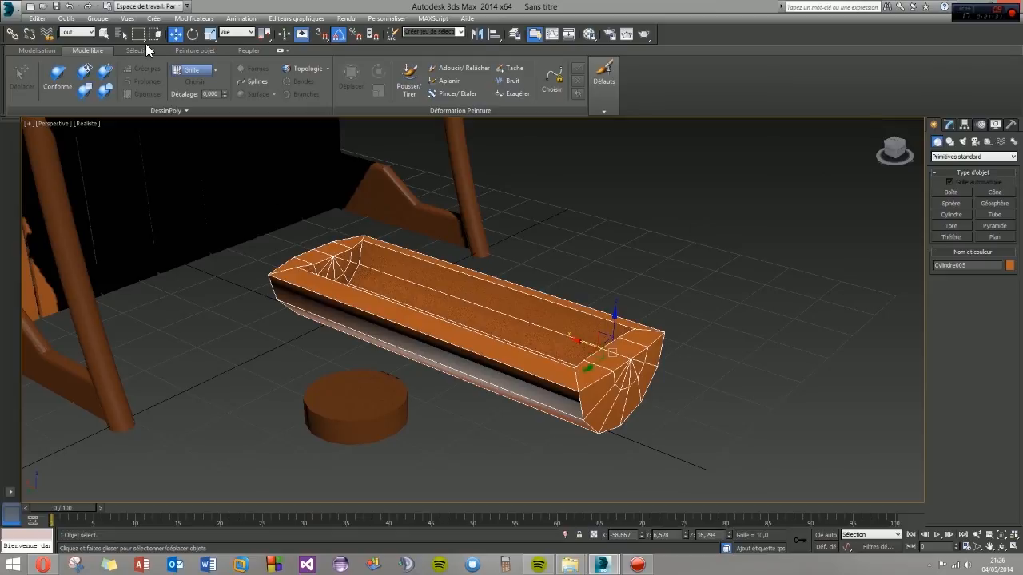
click(197, 33)
alt+middle_drag(457, 293, 466, 340)
- Move the trough over the two brown discs and lower it by about 4.5 units onto them
scroll(466, 340, down, 4)
drag(512, 397, 389, 338)
click(171, 35)
alt+middle_drag(387, 362, 409, 336)
drag(402, 283, 408, 299)
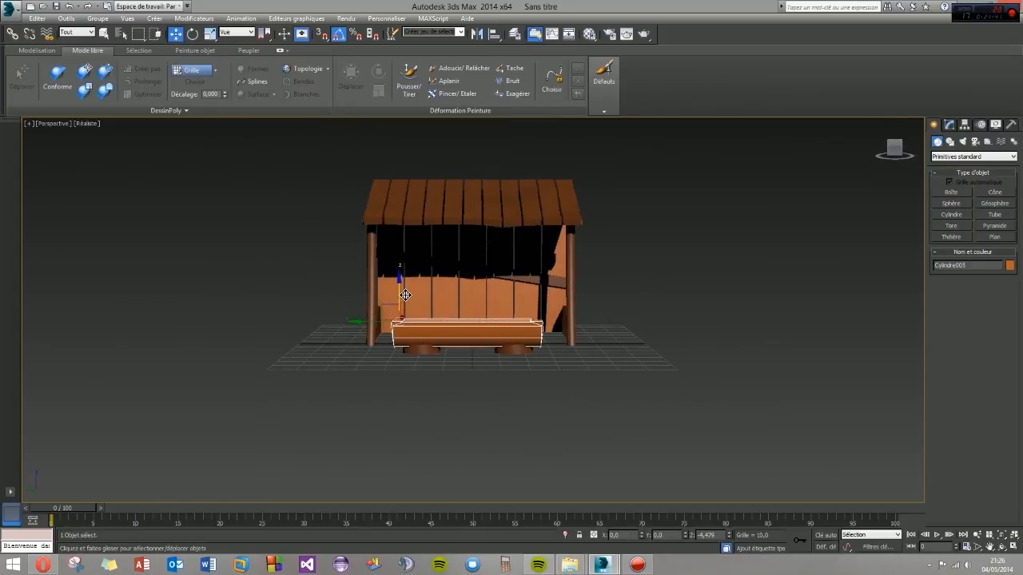